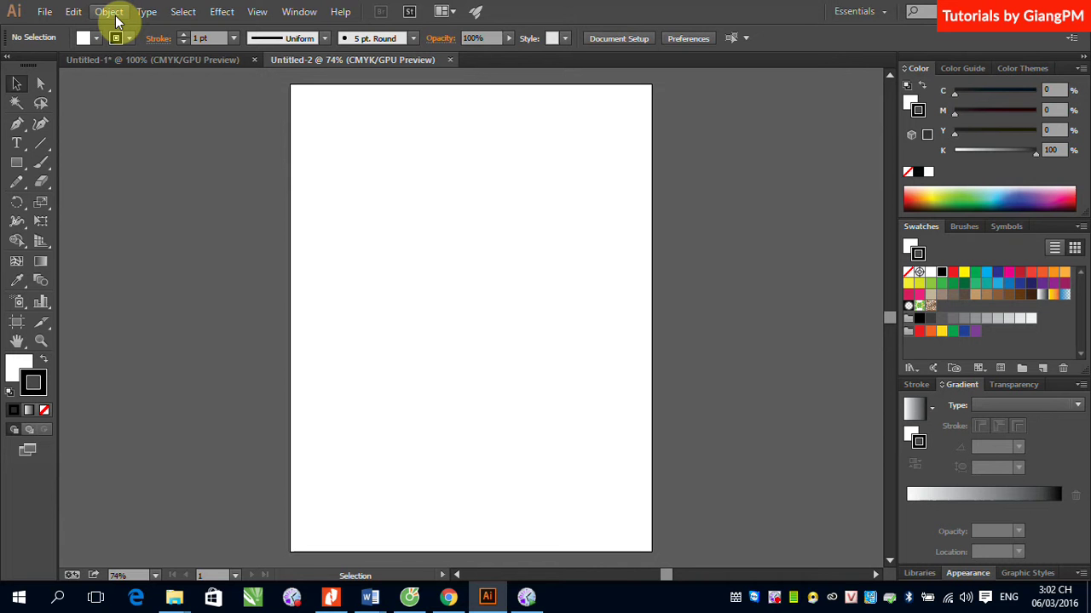
# - Draw a square of about 236 pt near the middle of the artboard with the Rectangle tool
pyautogui.click(16, 161)
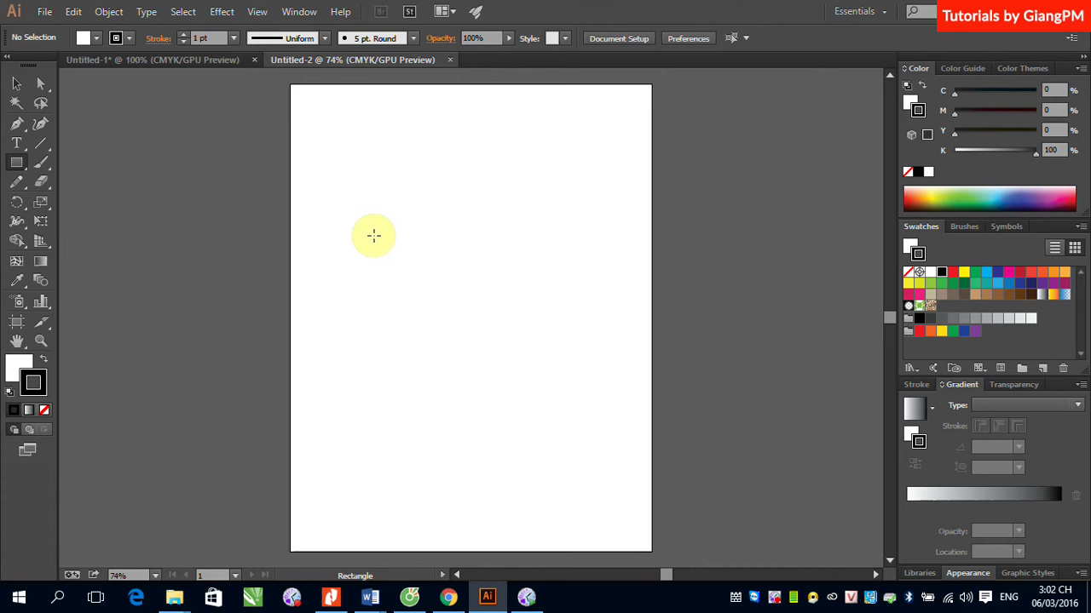
pyautogui.moveTo(388, 230); pyautogui.dragTo(528, 348)
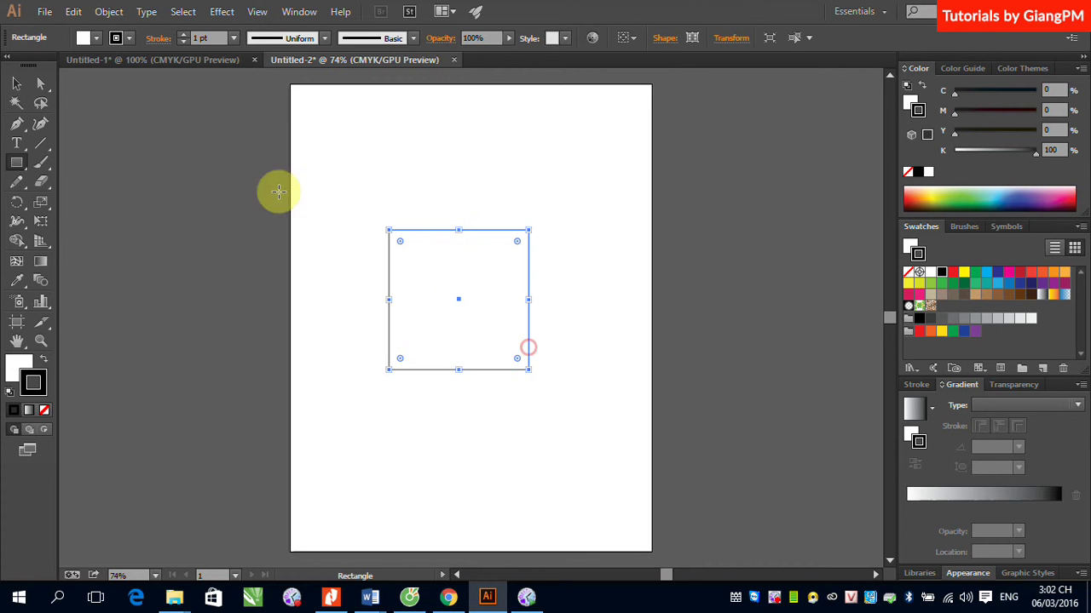
pyautogui.click(17, 83)
# - Give the square a red stroke colour and swap fill and stroke so it has a red fill and white stroke
pyautogui.click(954, 274)
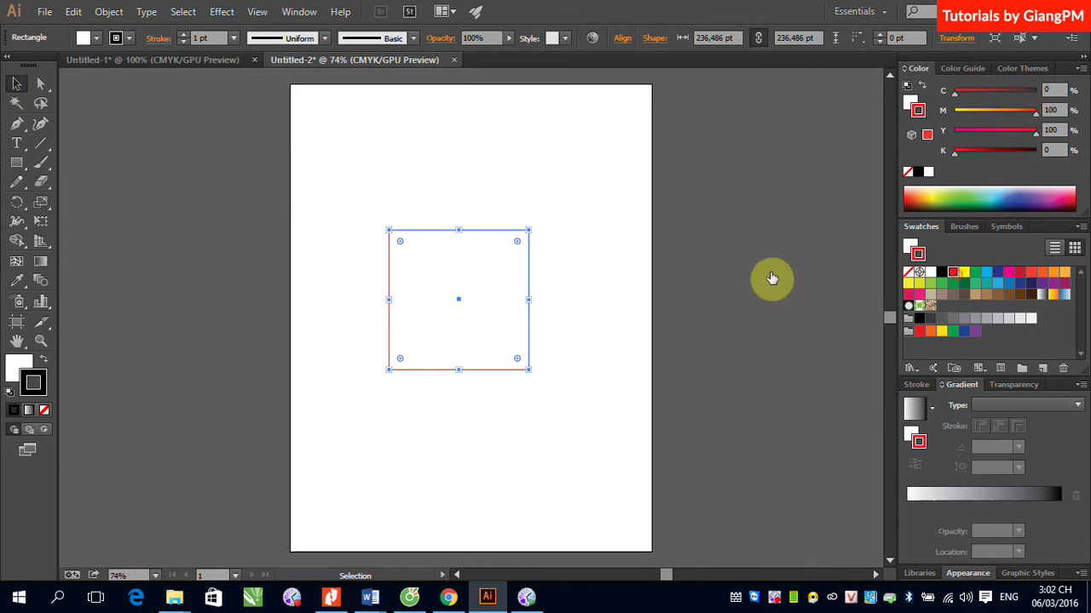
pyautogui.click(47, 360)
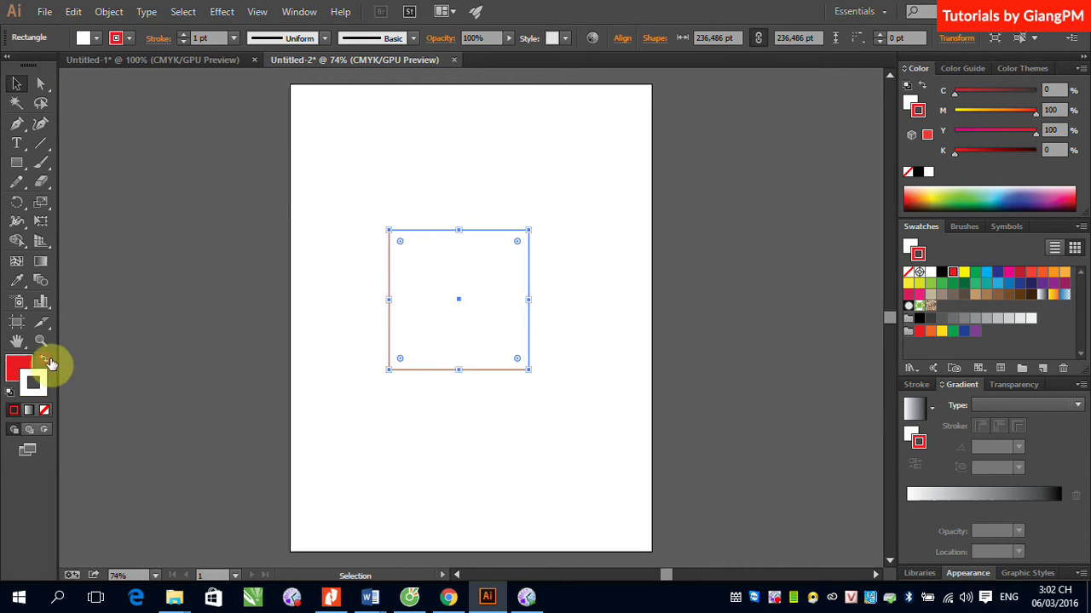
pyautogui.click(495, 189)
pyautogui.click(496, 262)
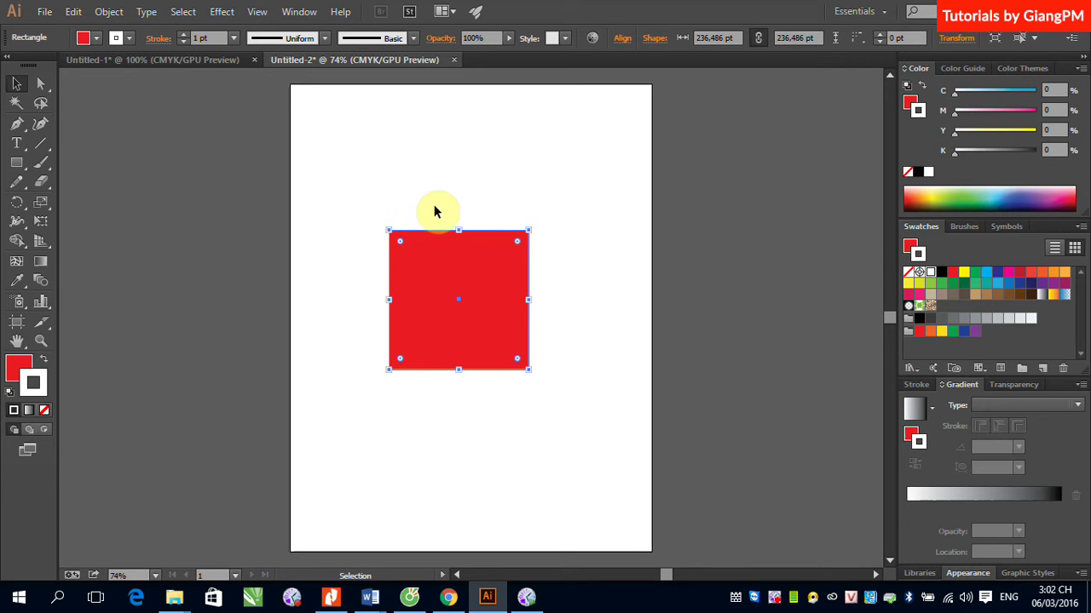
# - Start an Envelope Distort Make with Warp on the red square, using the Arc style with the preview on
pyautogui.click(109, 12)
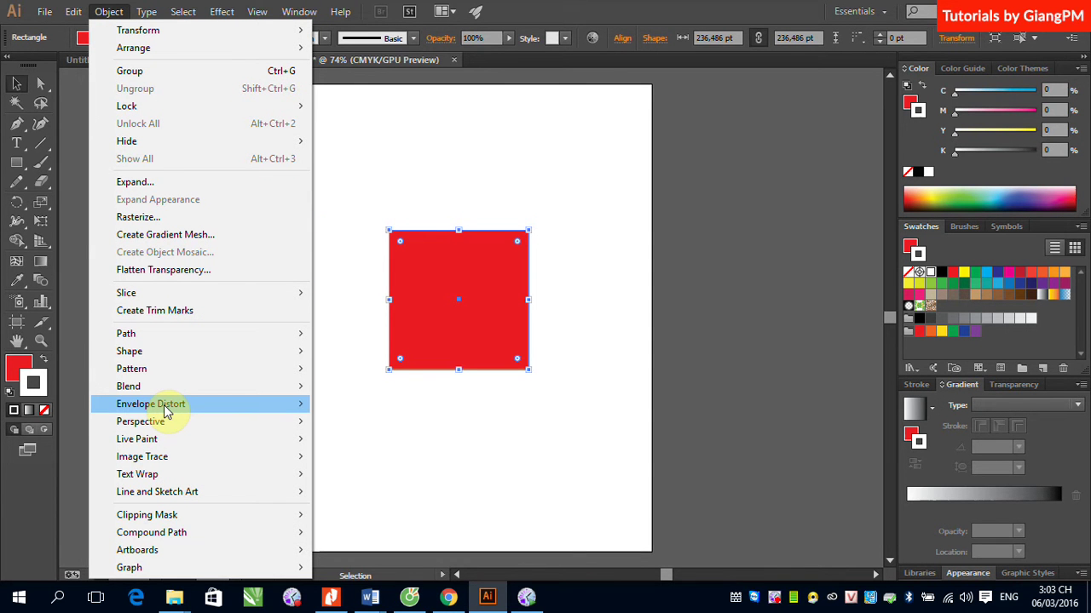
pyautogui.moveTo(167, 407)
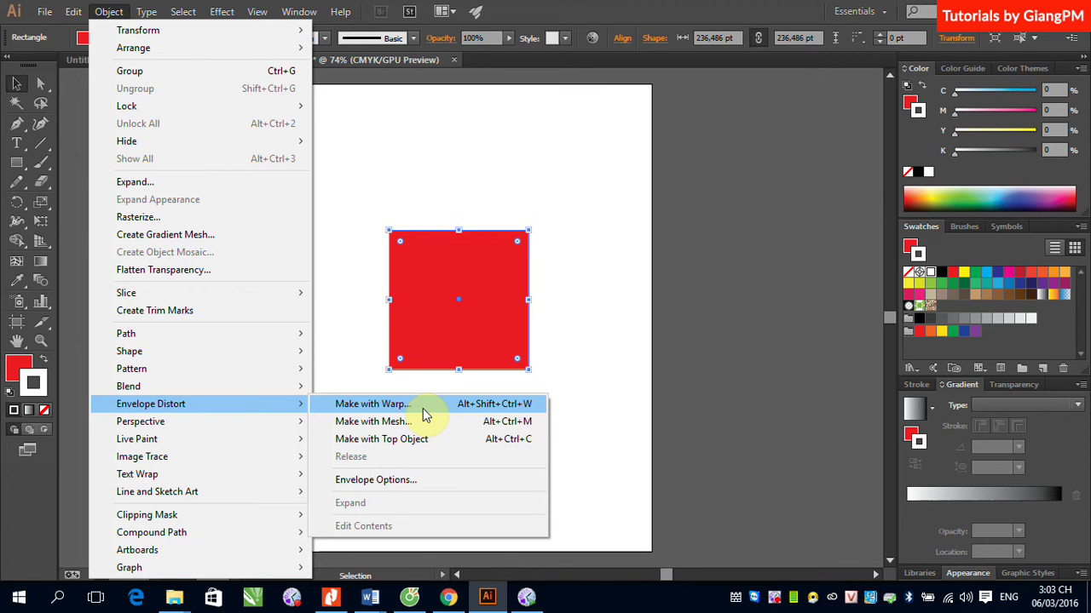
pyautogui.click(371, 404)
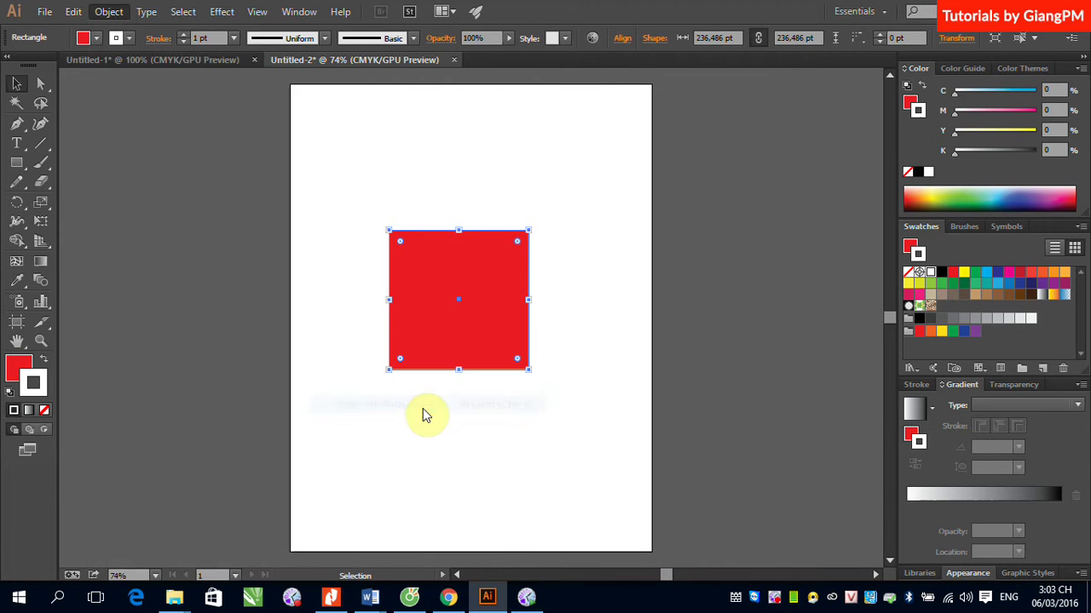
pyautogui.moveTo(615, 181); pyautogui.dragTo(742, 181)
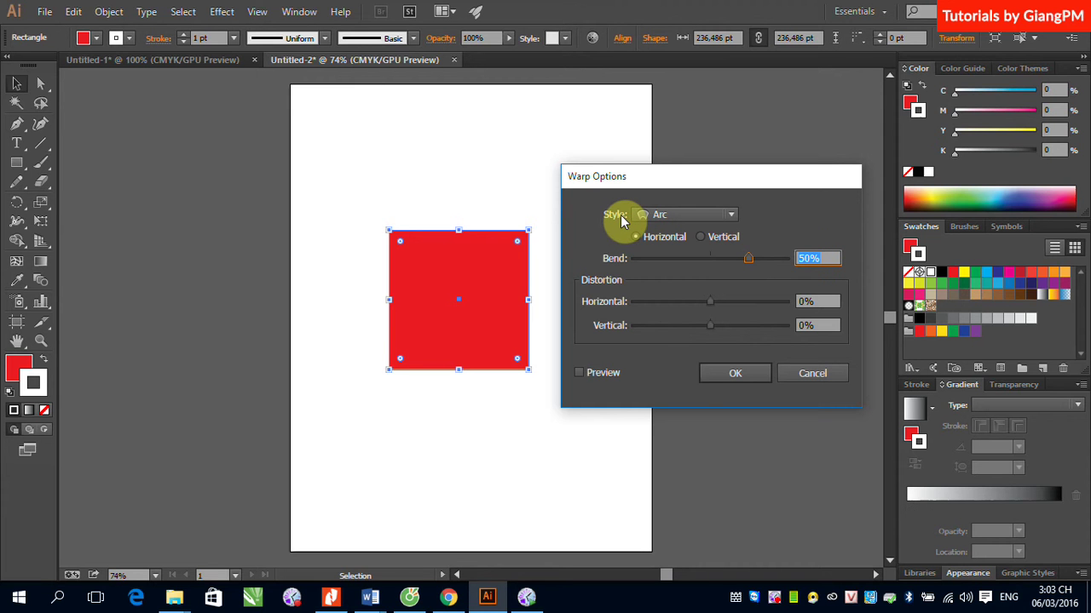
pyautogui.click(732, 216)
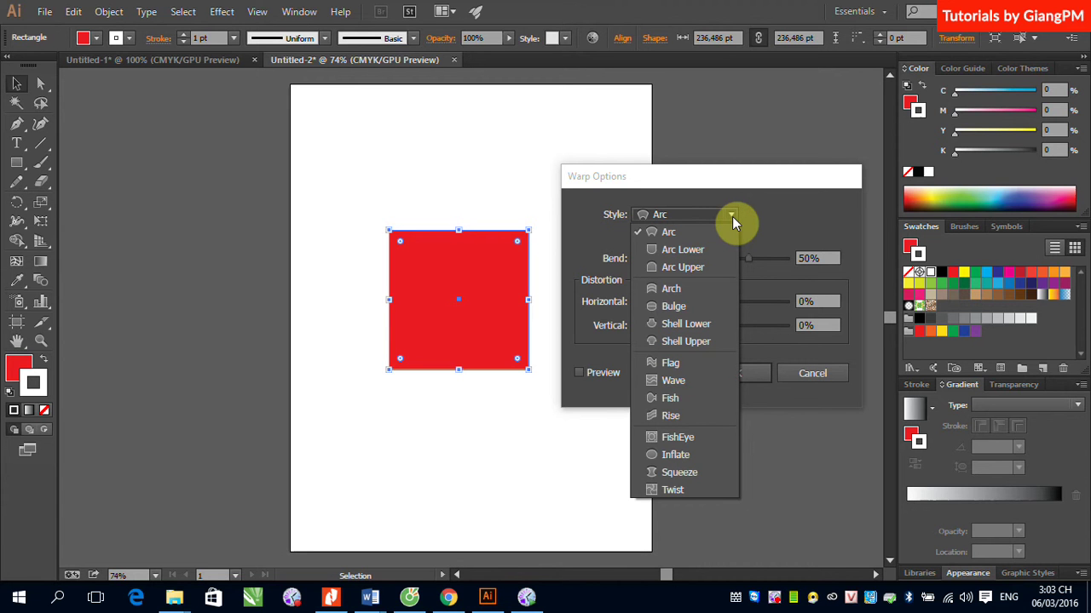
pyautogui.click(678, 232)
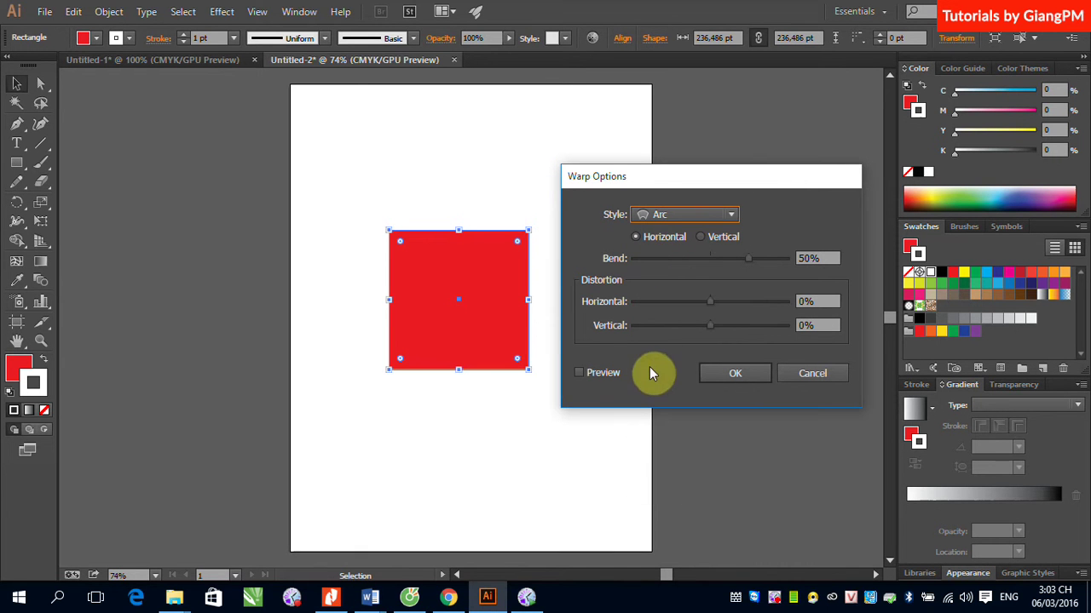
pyautogui.click(579, 373)
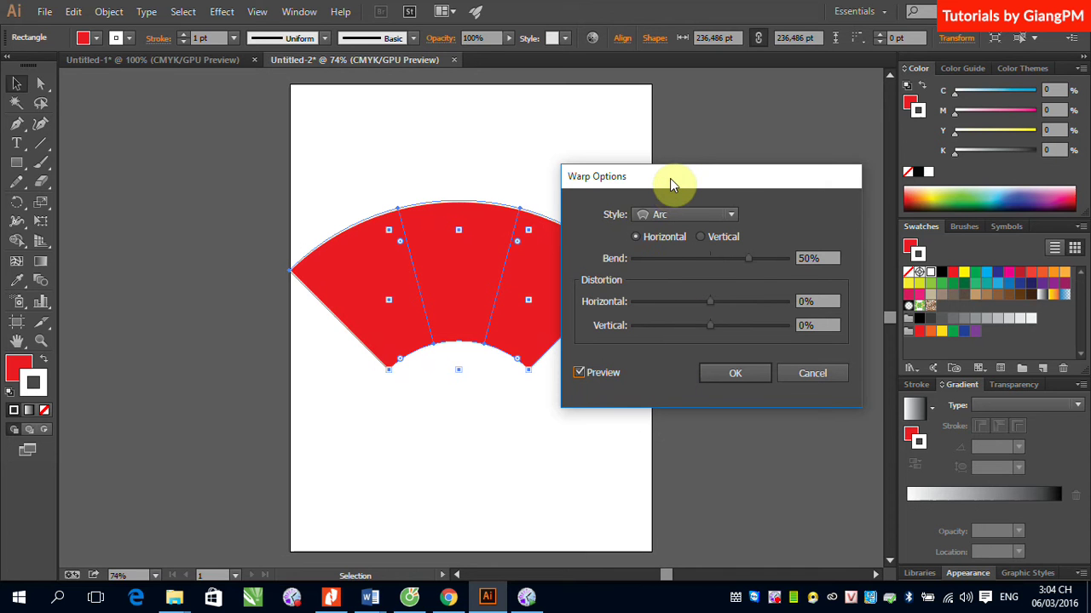
pyautogui.moveTo(670, 178); pyautogui.dragTo(739, 176)
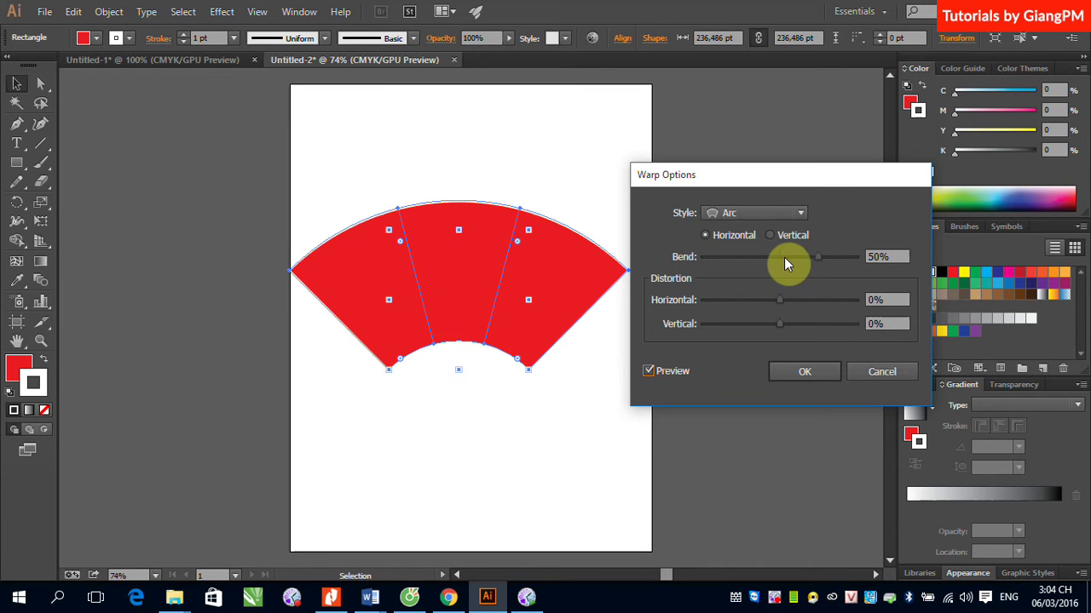
# - Try out the warp settings, set the bend to 49% and both horizontal and vertical distortion to 2%, and apply the warp
pyautogui.click(735, 256)
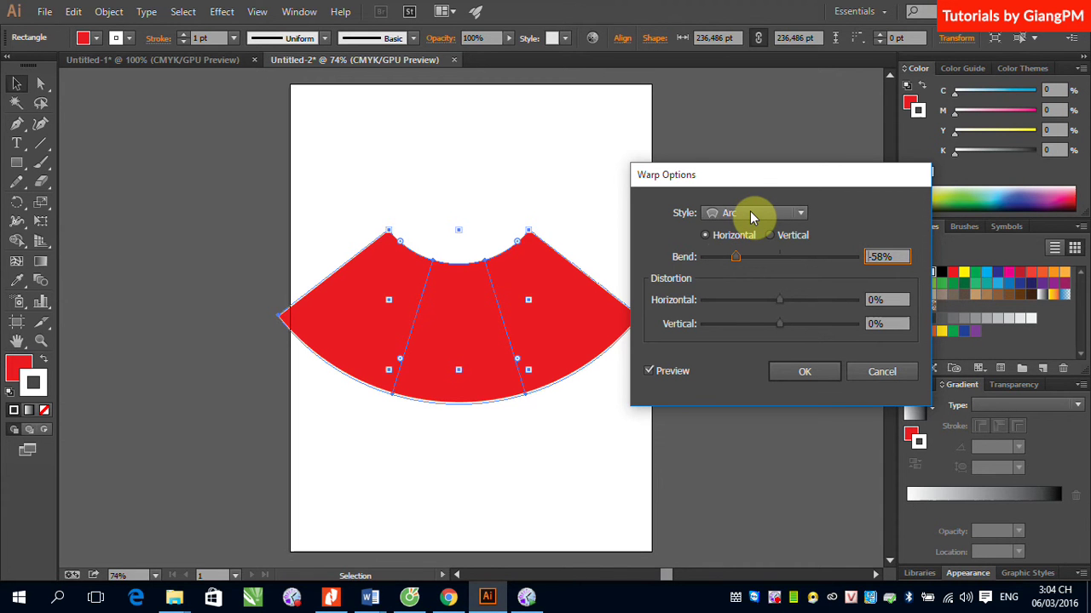
pyautogui.moveTo(738, 257); pyautogui.dragTo(818, 264)
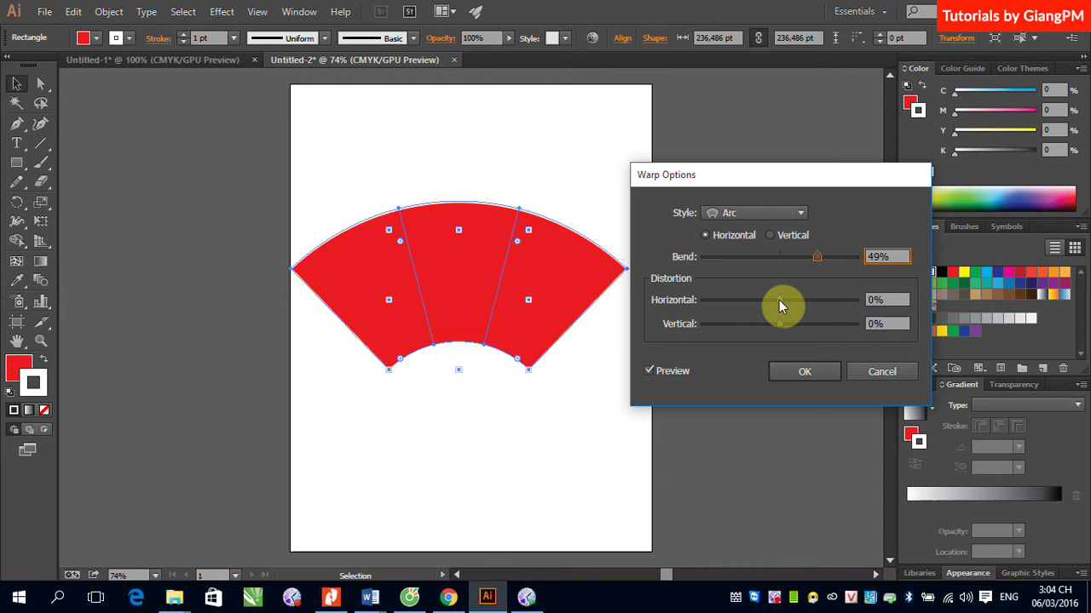
pyautogui.moveTo(778, 300); pyautogui.dragTo(727, 309)
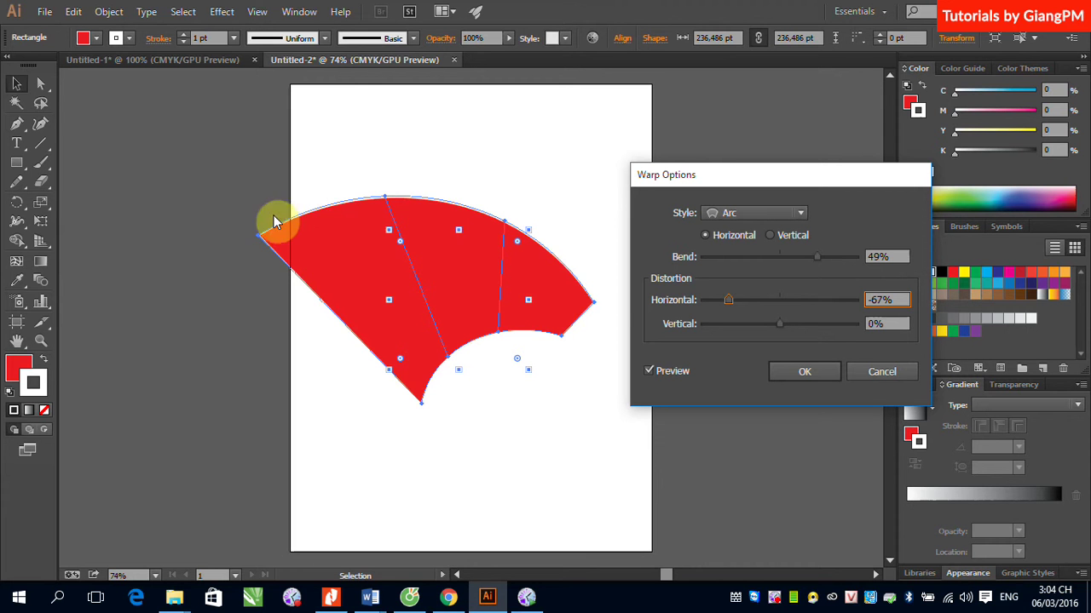
pyautogui.moveTo(755, 299); pyautogui.dragTo(744, 326)
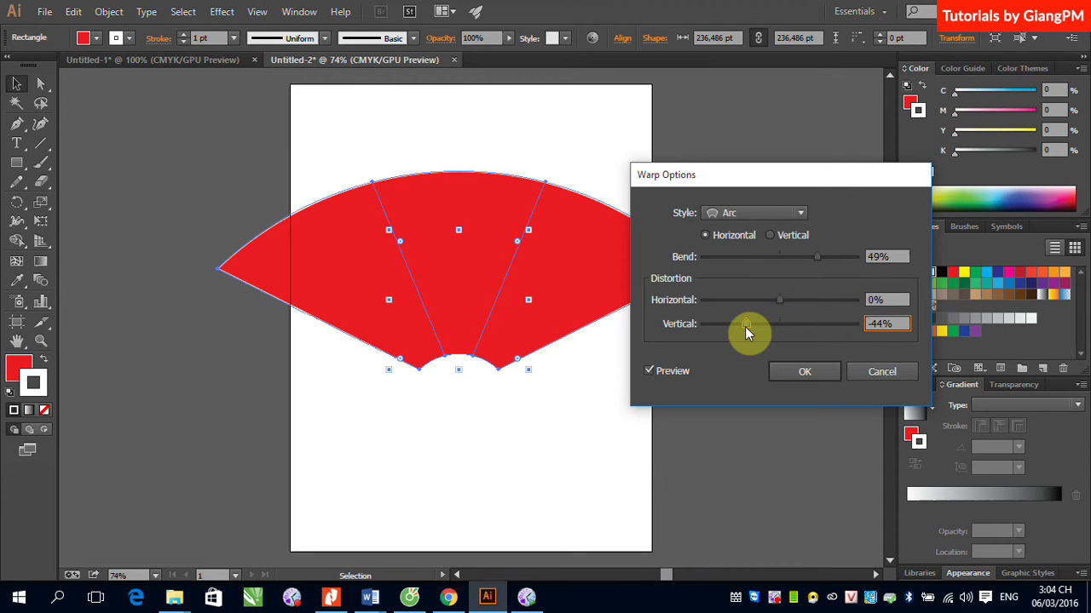
pyautogui.moveTo(745, 327); pyautogui.dragTo(827, 325)
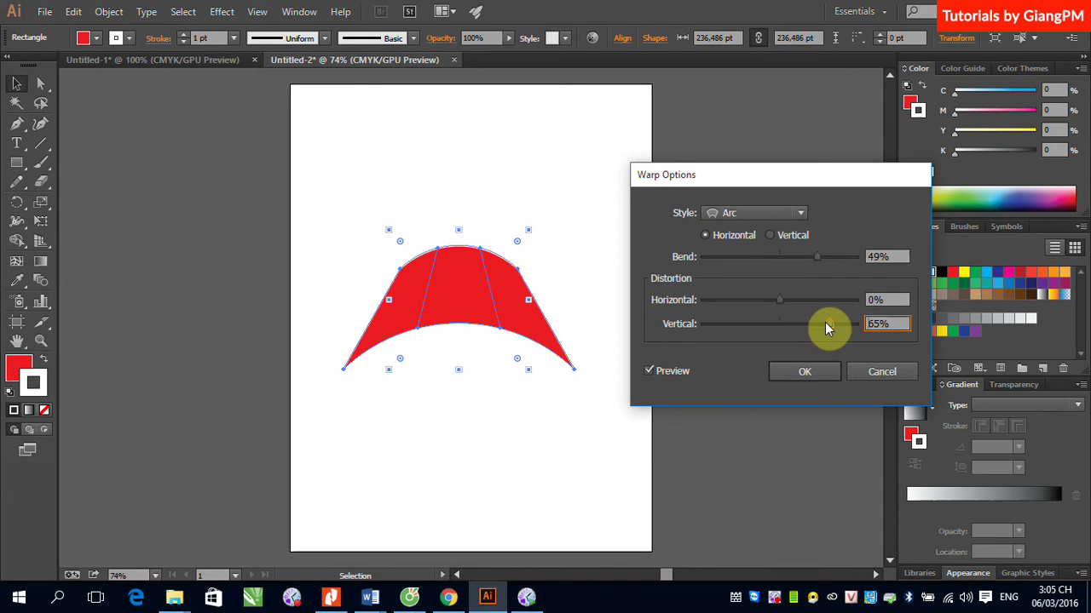
pyautogui.moveTo(825, 322); pyautogui.dragTo(743, 302)
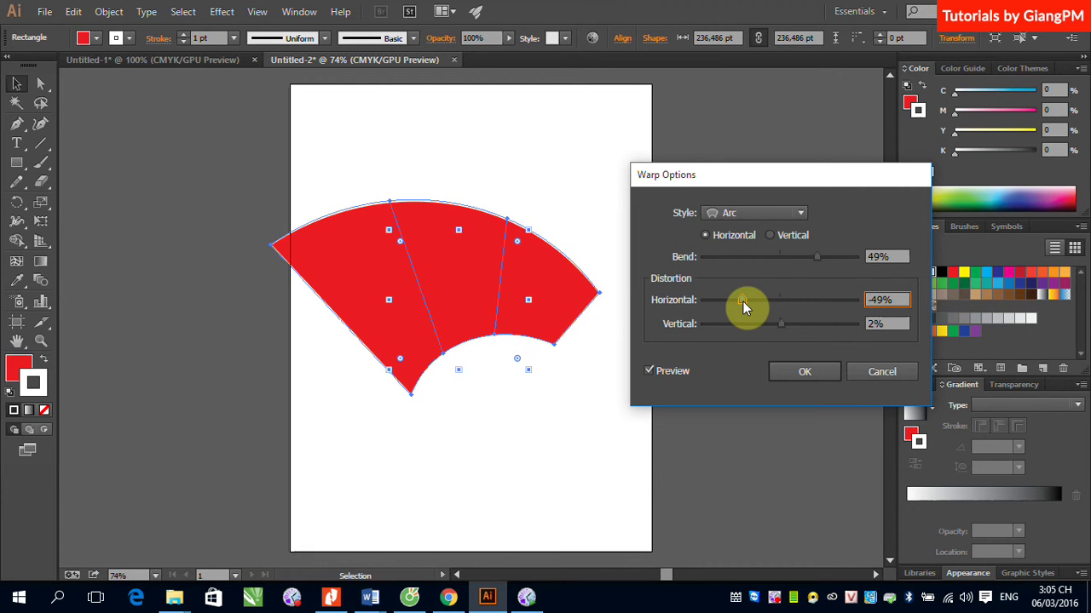
pyautogui.moveTo(743, 302); pyautogui.dragTo(781, 299)
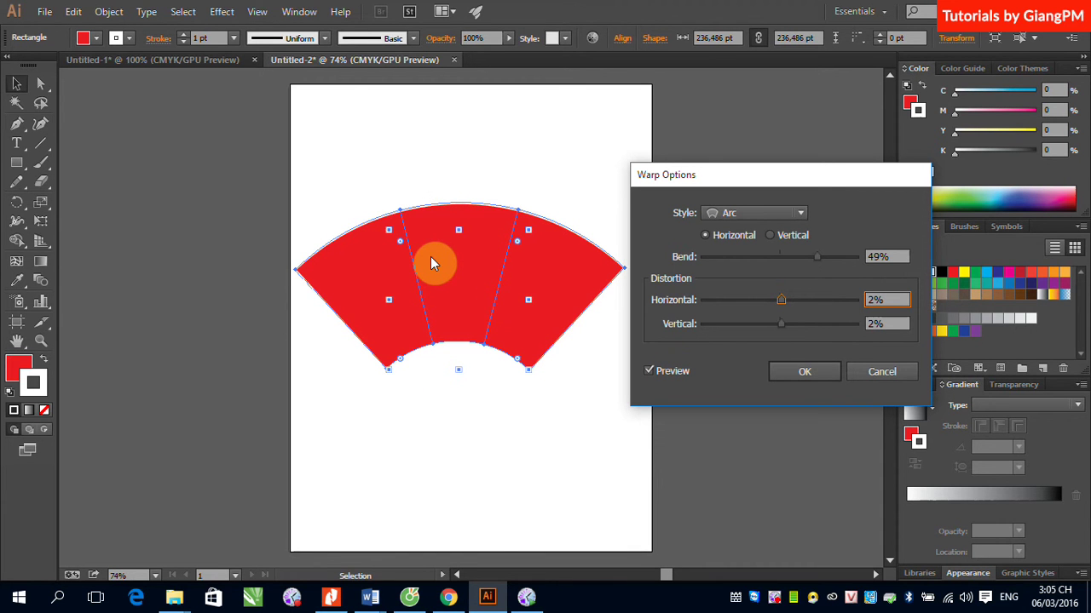
pyautogui.click(797, 374)
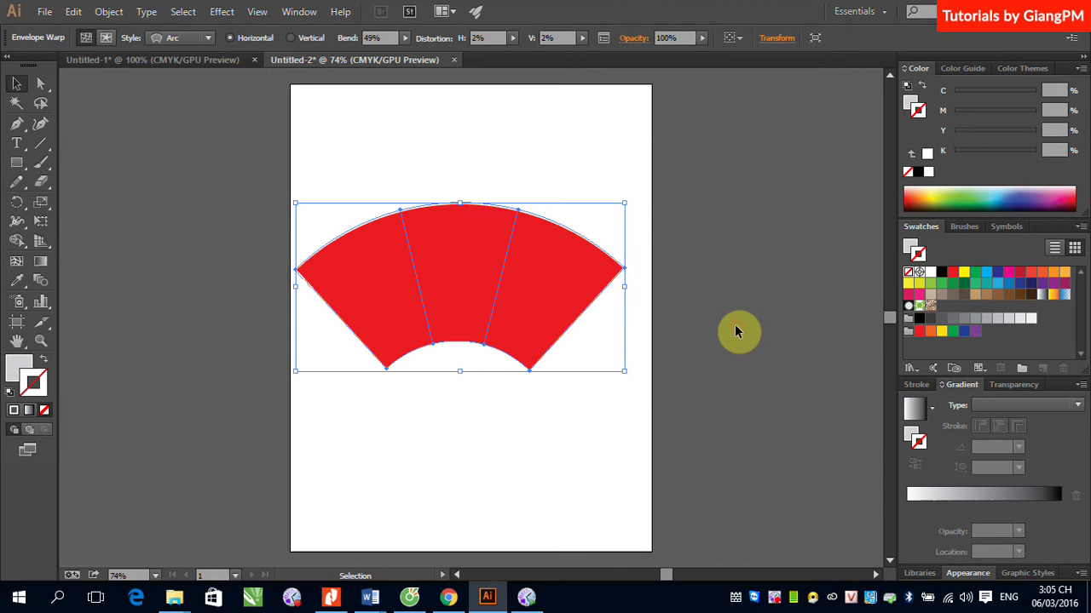
pyautogui.click(737, 331)
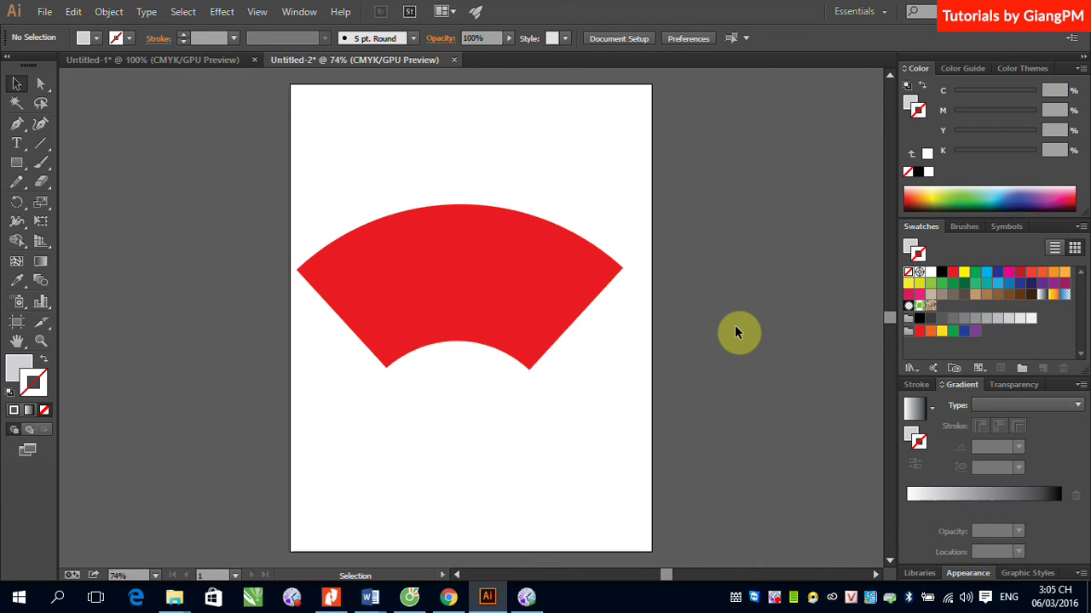
# - Decline viewing the exported video in BB FlashBack, return to Illustrator and leave nothing selected
pyautogui.click(418, 264)
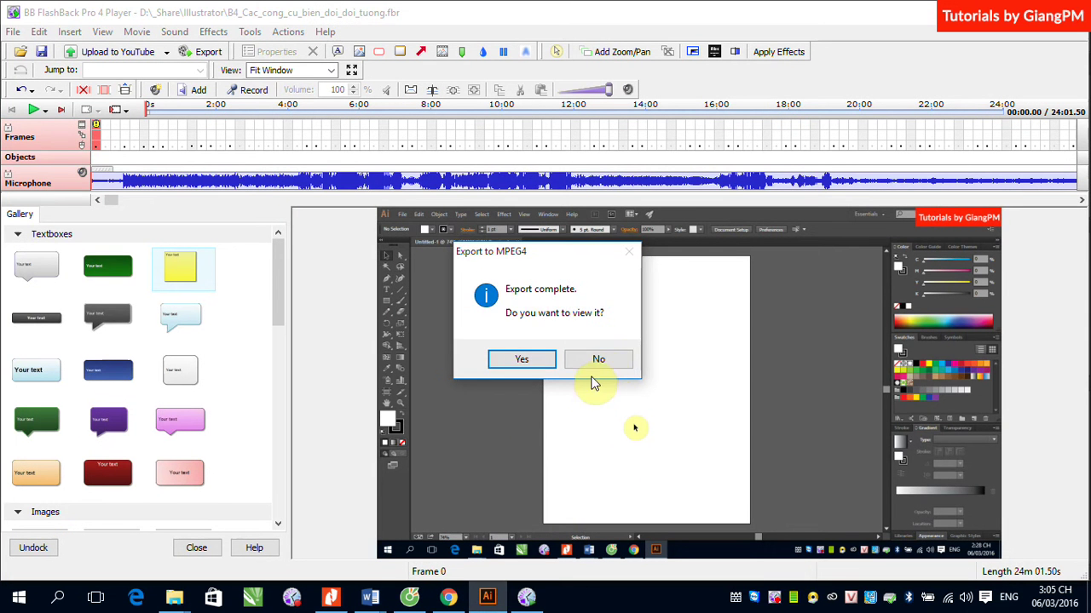
pyautogui.click(598, 359)
pyautogui.click(487, 596)
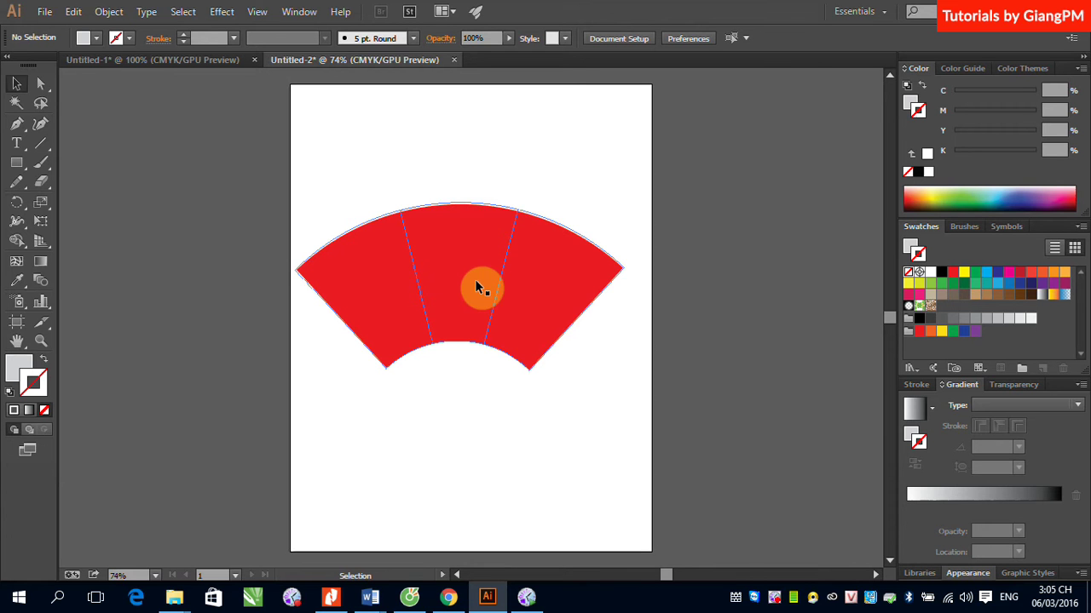
pyautogui.hotkey('ctrl', 'shift', 'a')
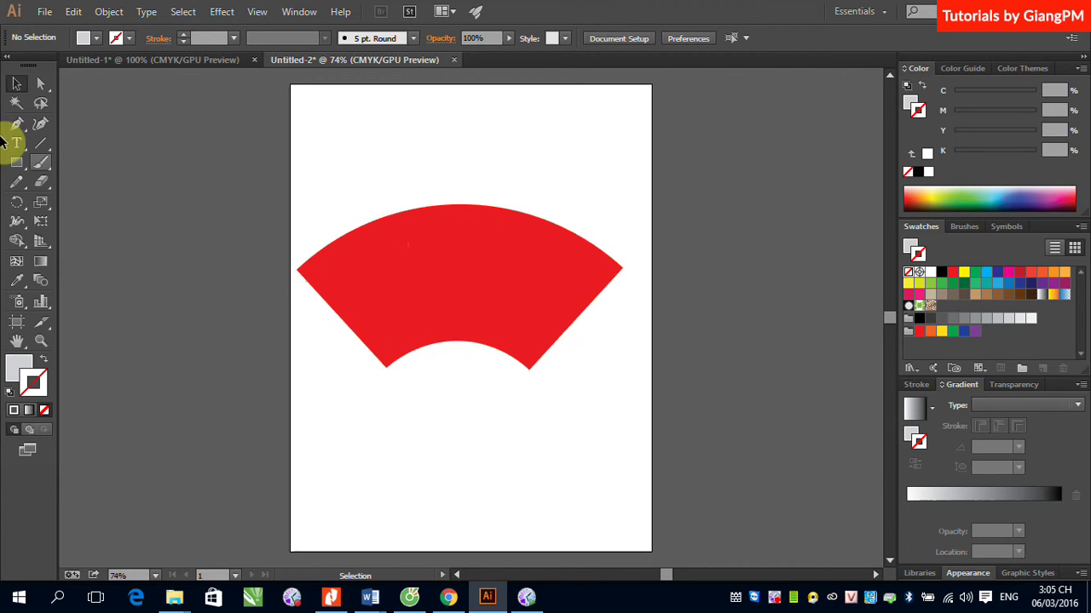
# - Draw a closed fan-shaped path with curved upper and lower edges above the warped shape using the Pen tool
pyautogui.click(16, 162)
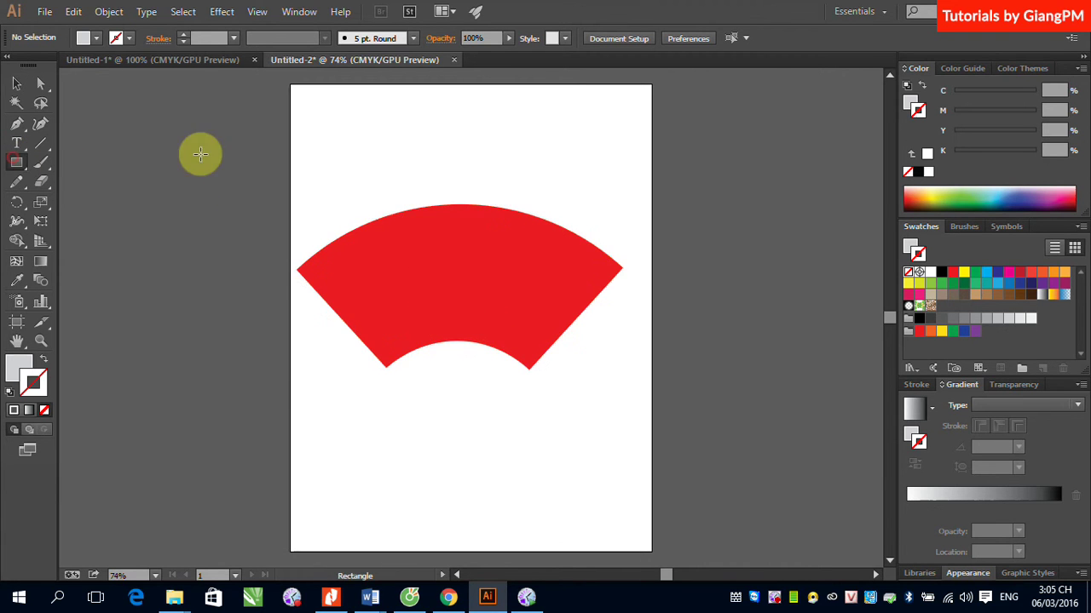
pyautogui.click(17, 124)
pyautogui.click(321, 110)
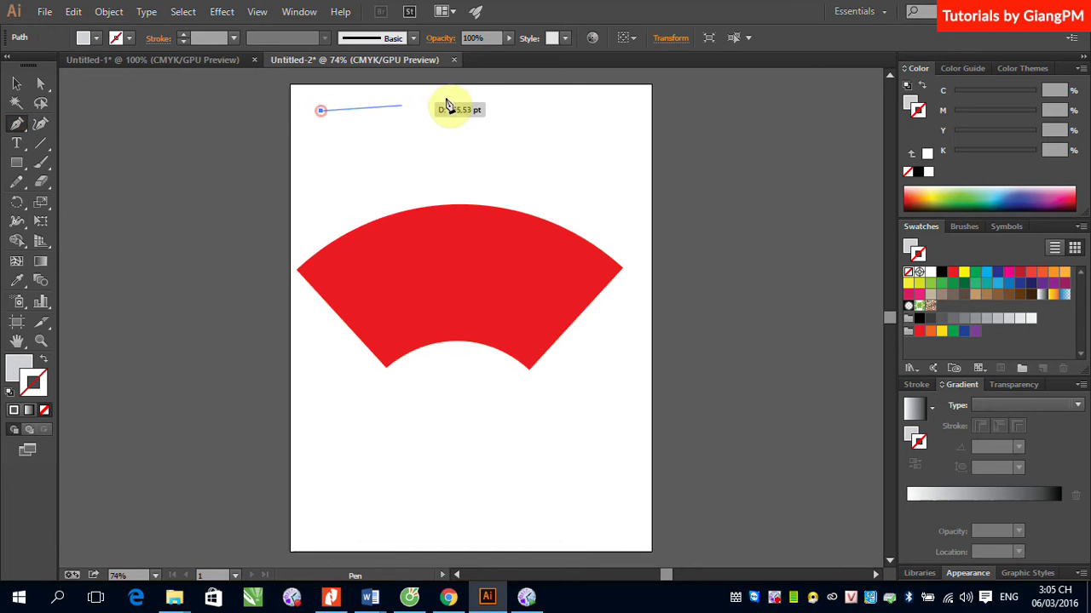
pyautogui.moveTo(470, 94); pyautogui.dragTo(550, 199)
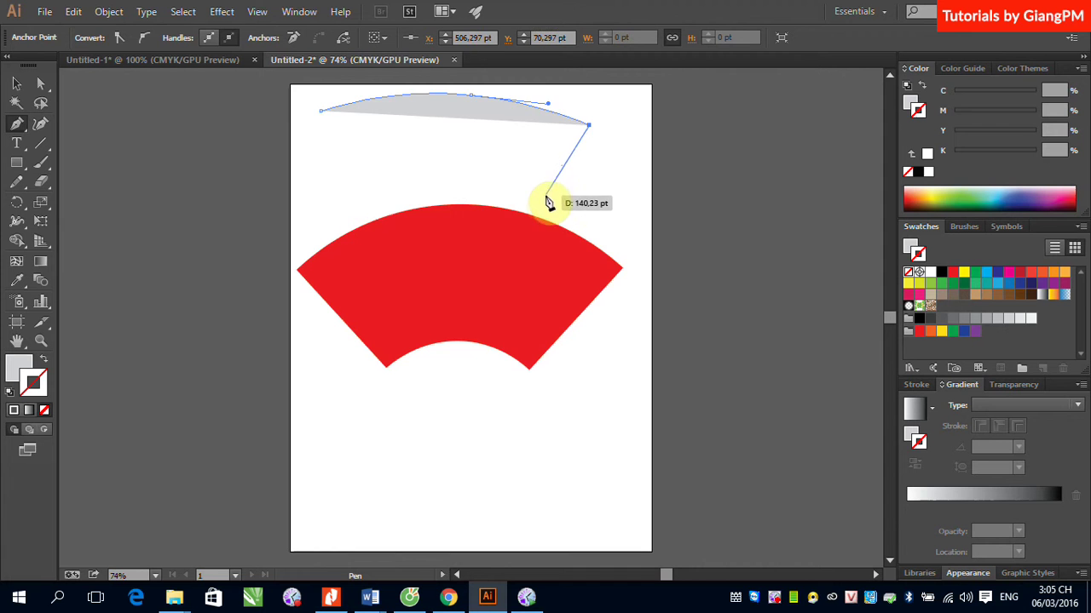
pyautogui.click(543, 197)
pyautogui.moveTo(444, 175); pyautogui.dragTo(417, 177)
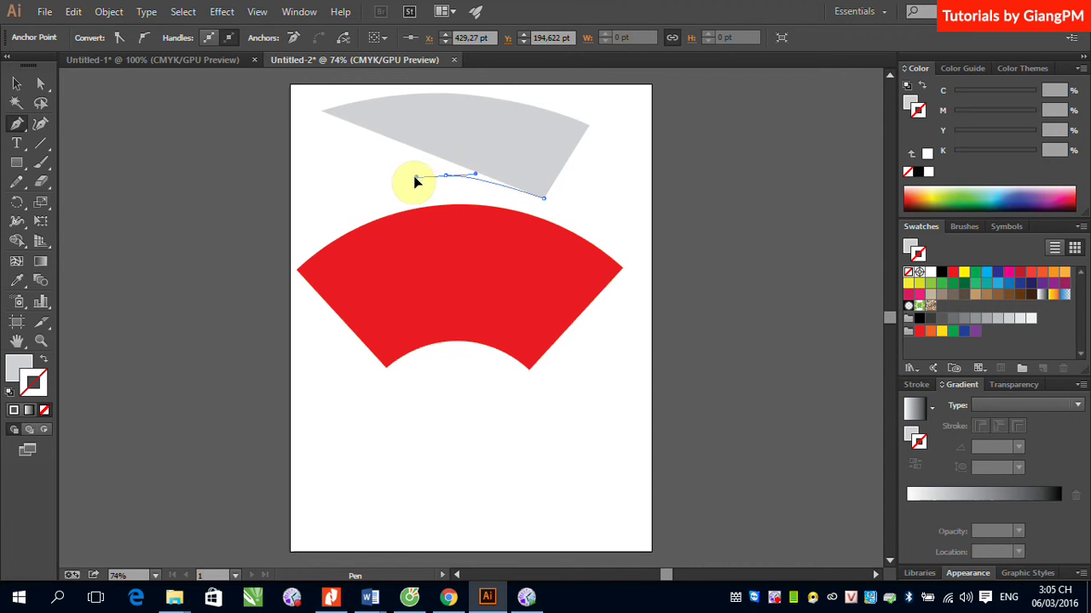
pyautogui.click(350, 194)
pyautogui.click(321, 114)
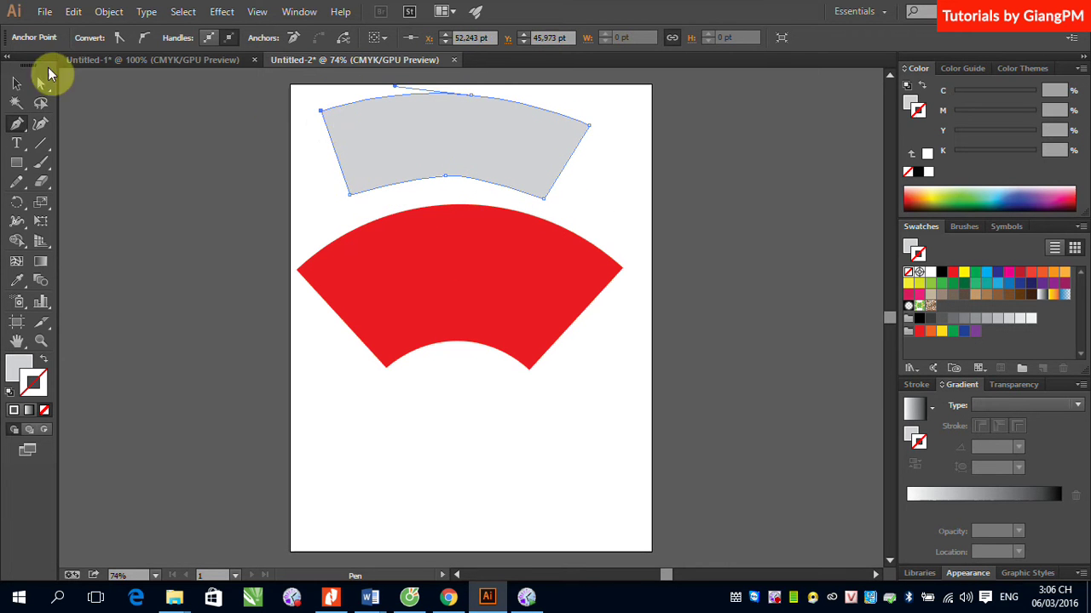
pyautogui.click(16, 83)
# - Give the pen-drawn shape a red stroke colour and swap fill and stroke so it has a red fill and grey stroke
pyautogui.click(956, 273)
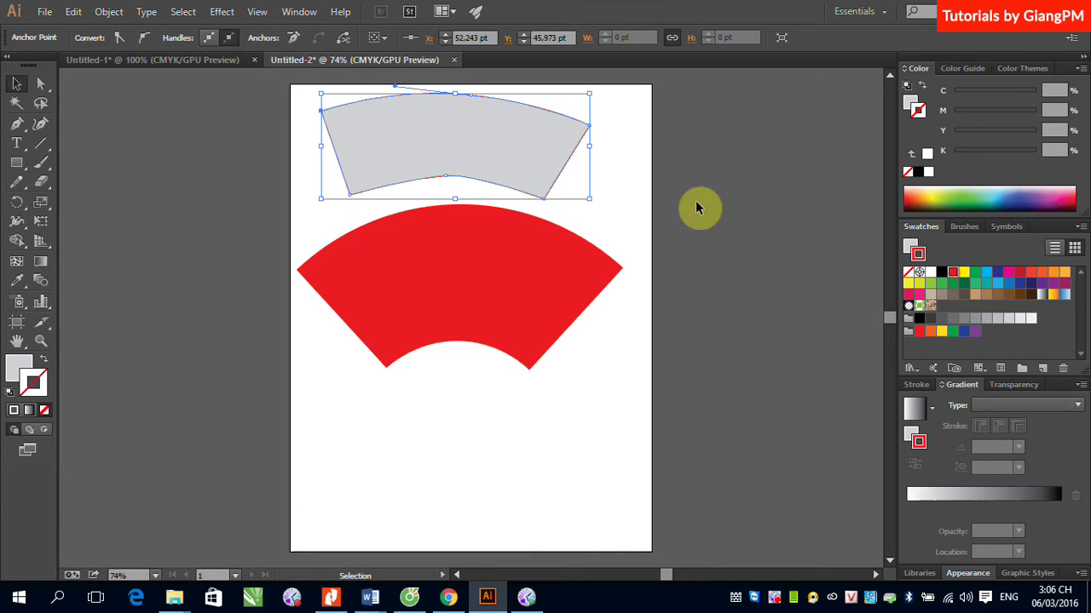
pyautogui.click(695, 200)
pyautogui.click(461, 152)
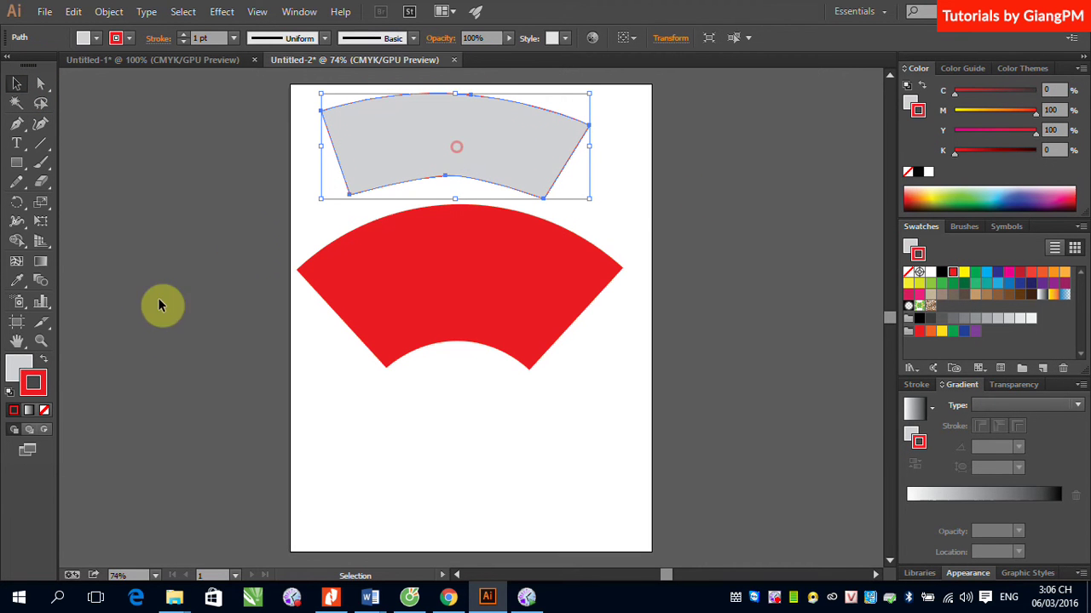
pyautogui.click(43, 359)
pyautogui.click(704, 167)
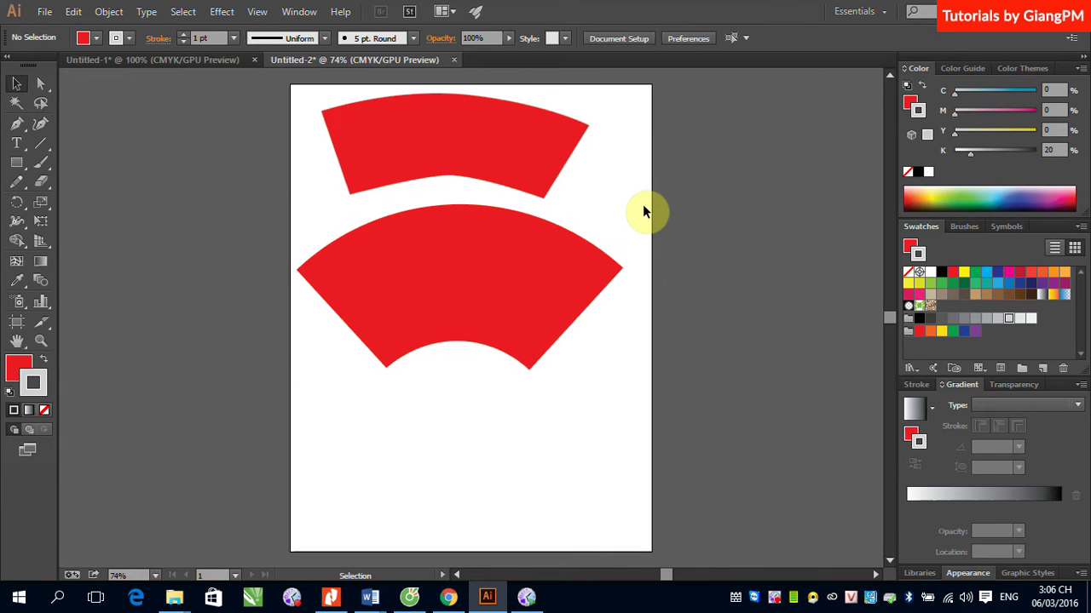
# - Select the pen-drawn shape and the envelope-warped shape in turn to compare their paths and envelope lines
pyautogui.click(494, 150)
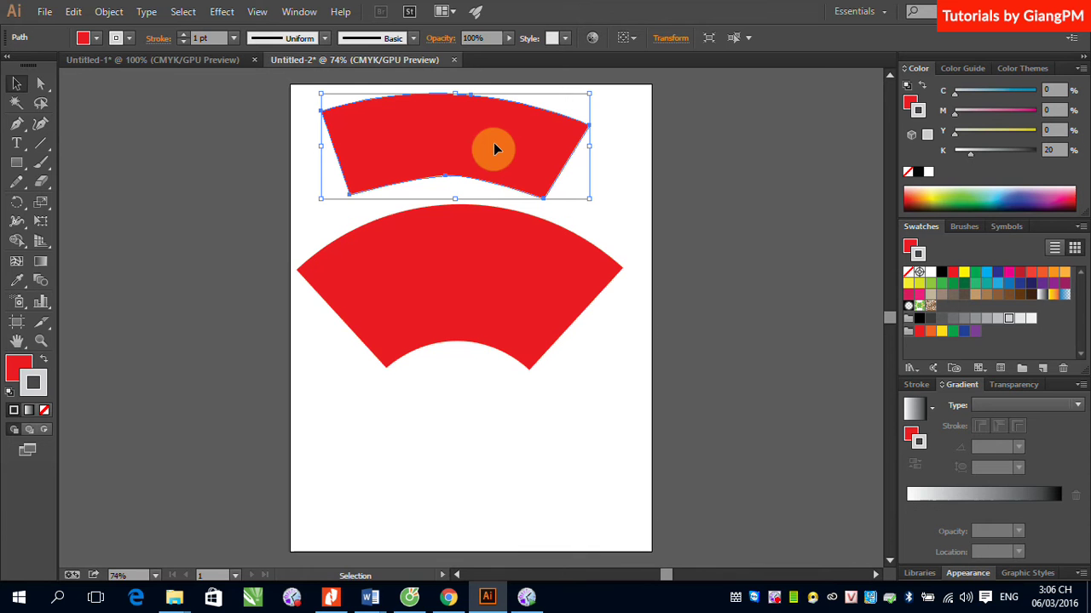
pyautogui.click(542, 296)
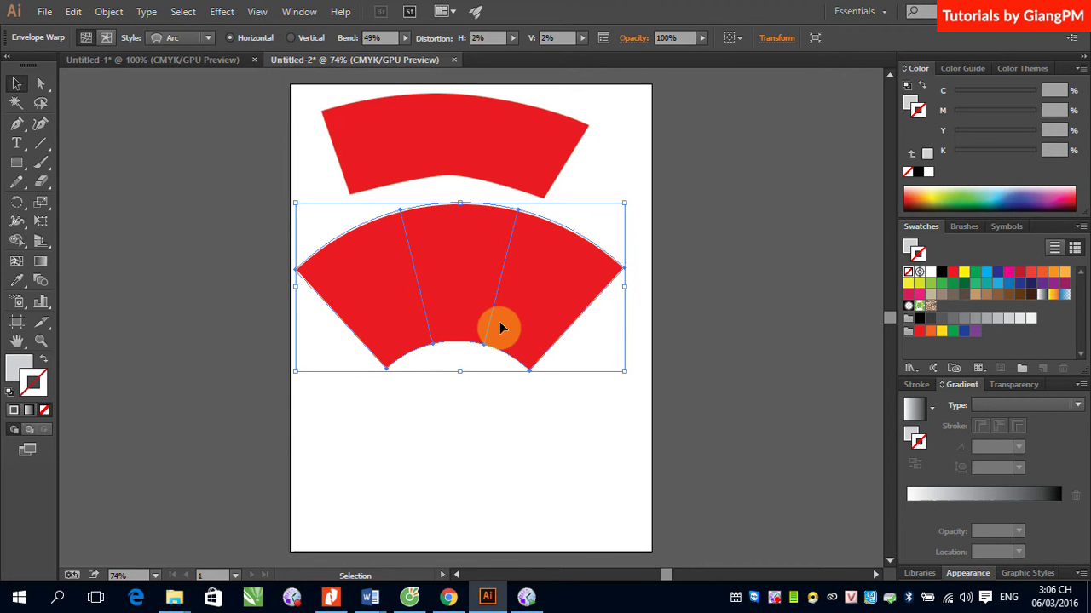
# - Set the arc-warped envelope's horizontal bend to 83%
pyautogui.click(483, 143)
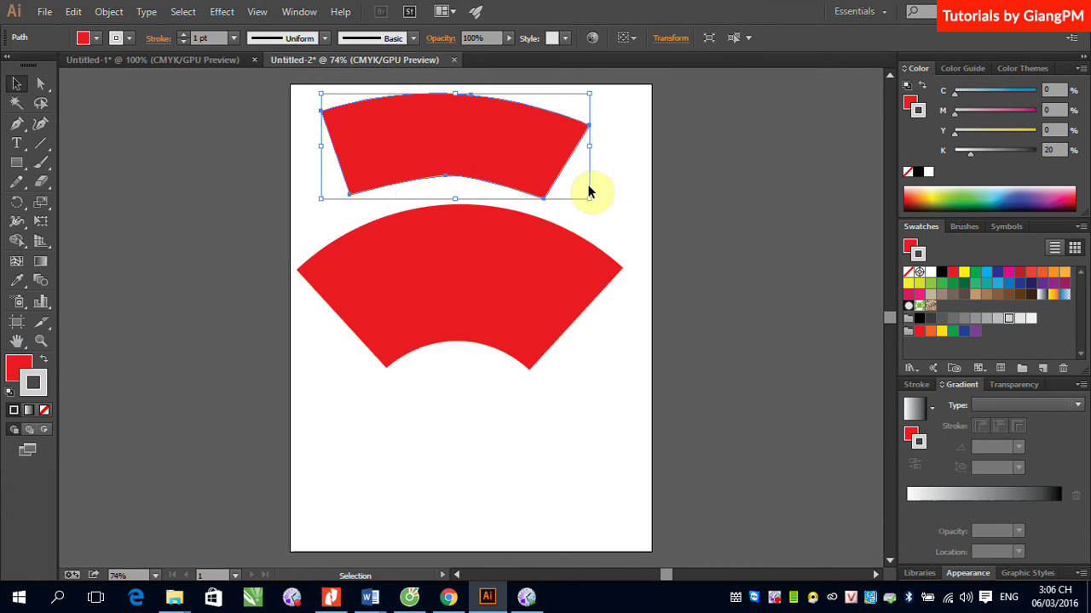
pyautogui.click(677, 200)
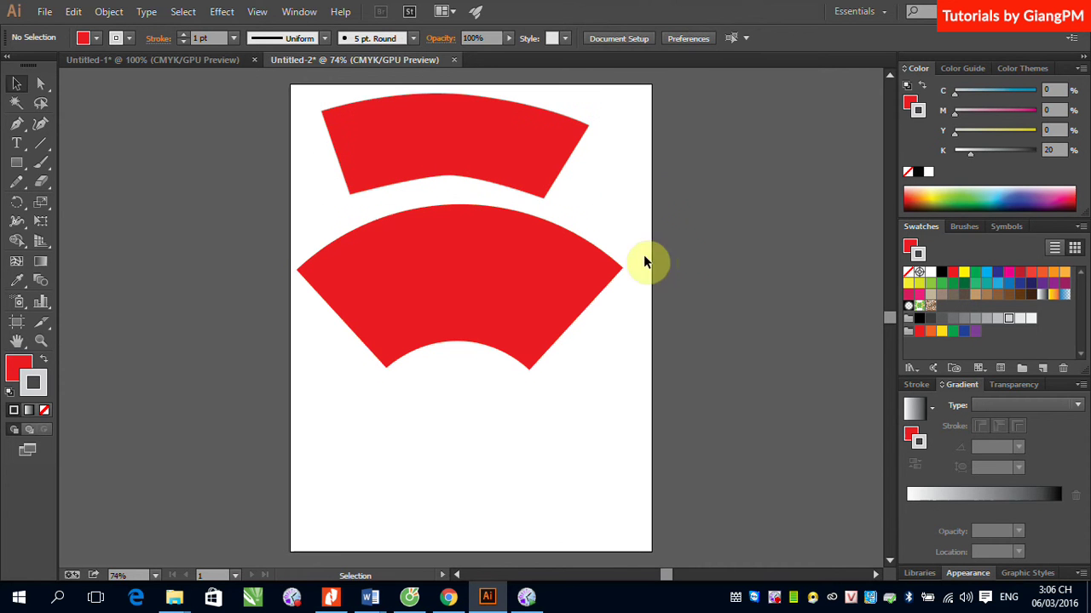
pyautogui.click(546, 267)
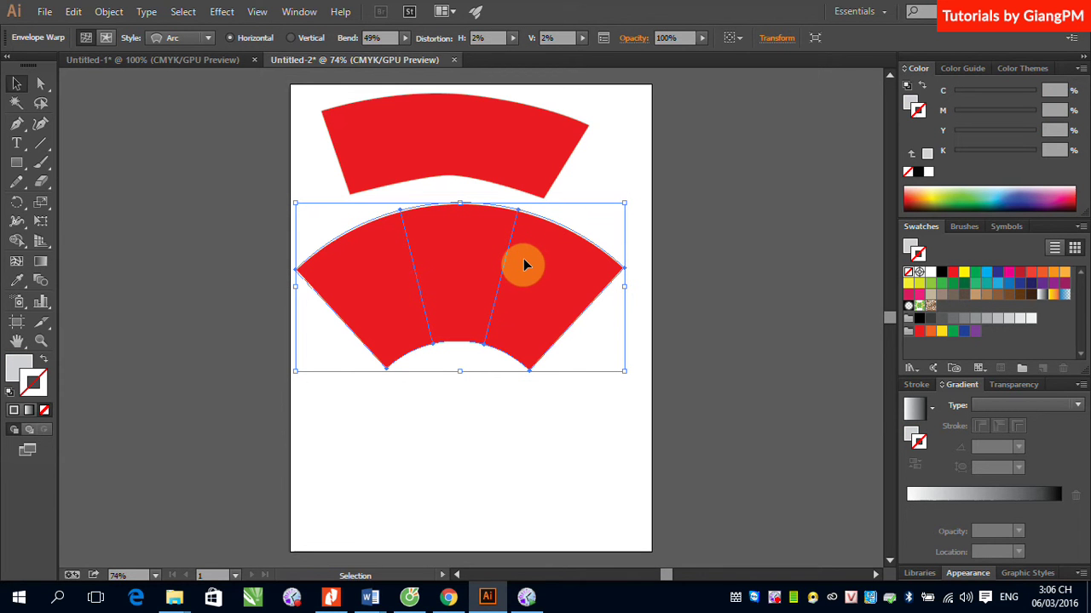
pyautogui.click(372, 38)
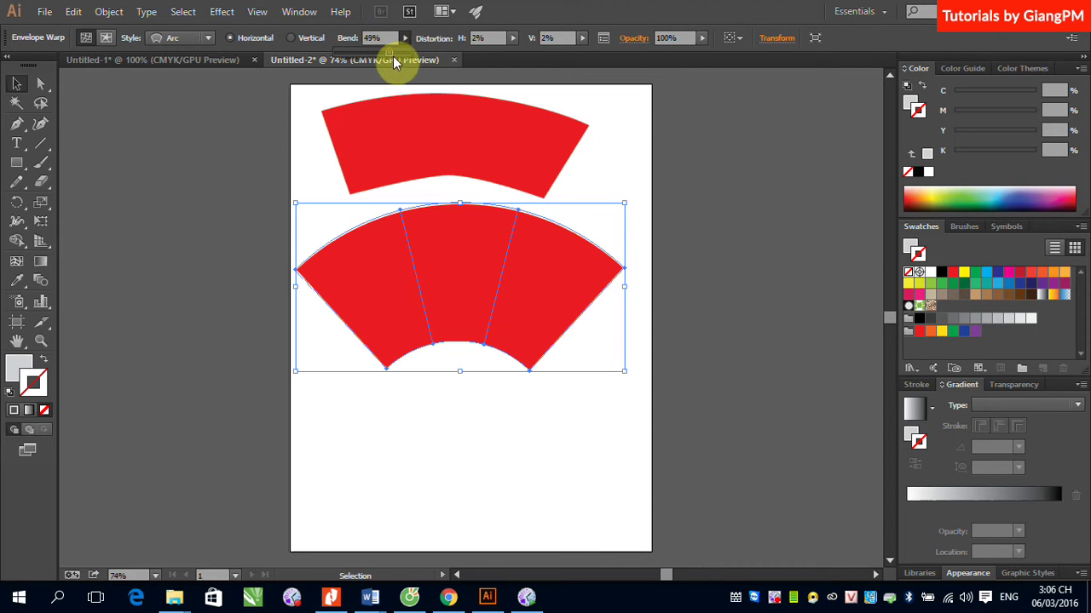
pyautogui.moveTo(391, 54); pyautogui.dragTo(403, 56)
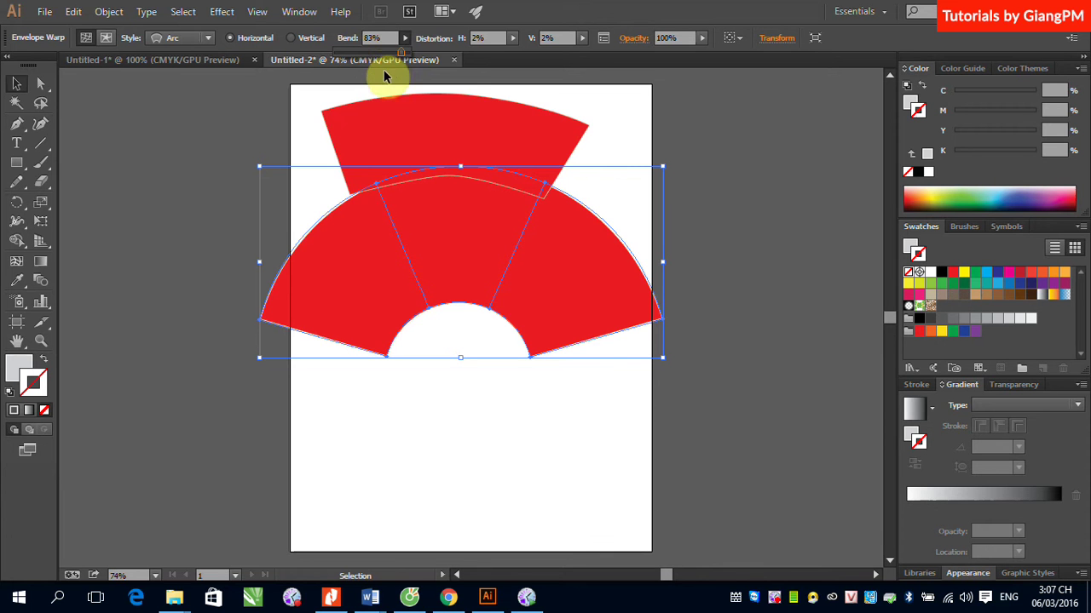
# - Move the arc-warped shape down the artboard, clear of the pen-drawn shape
pyautogui.click(182, 122)
pyautogui.click(787, 176)
pyautogui.moveTo(616, 253); pyautogui.dragTo(626, 317)
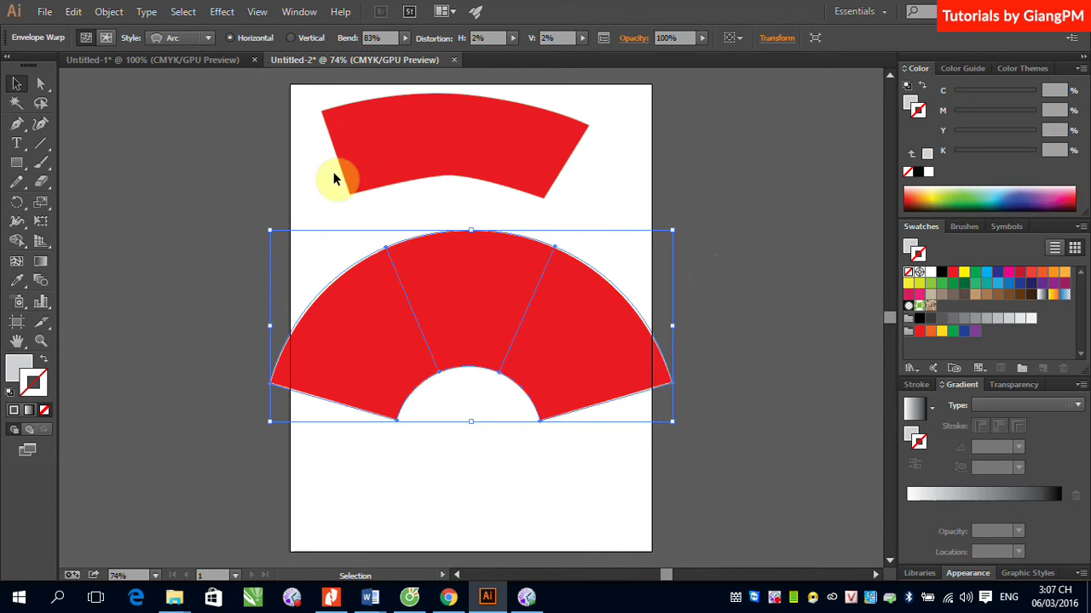
# - Release the arc-warped shape from its envelope and leave nothing selected
pyautogui.click(104, 11)
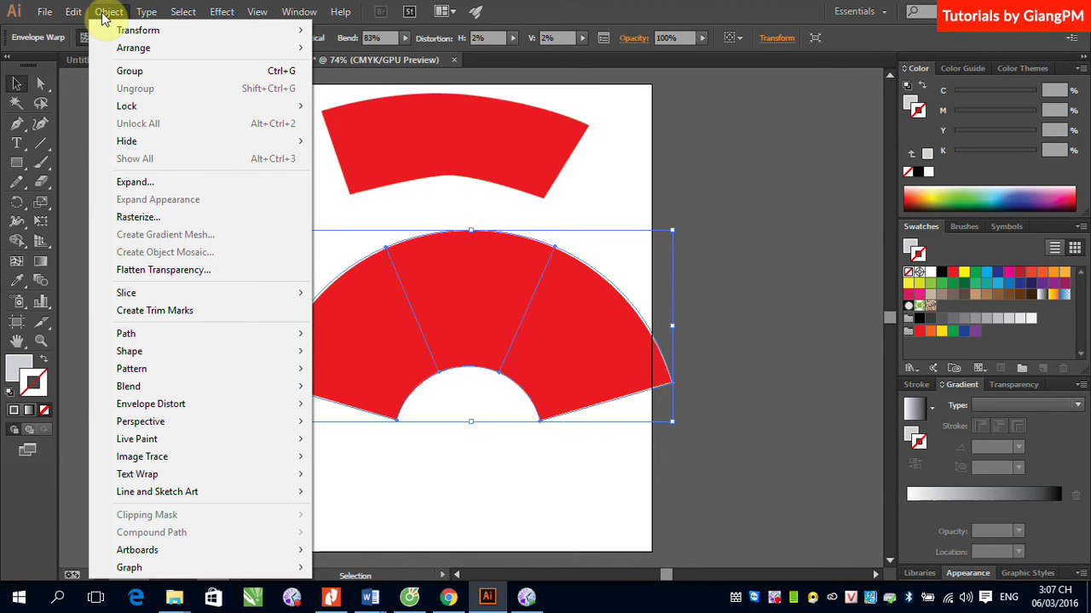
pyautogui.moveTo(152, 406)
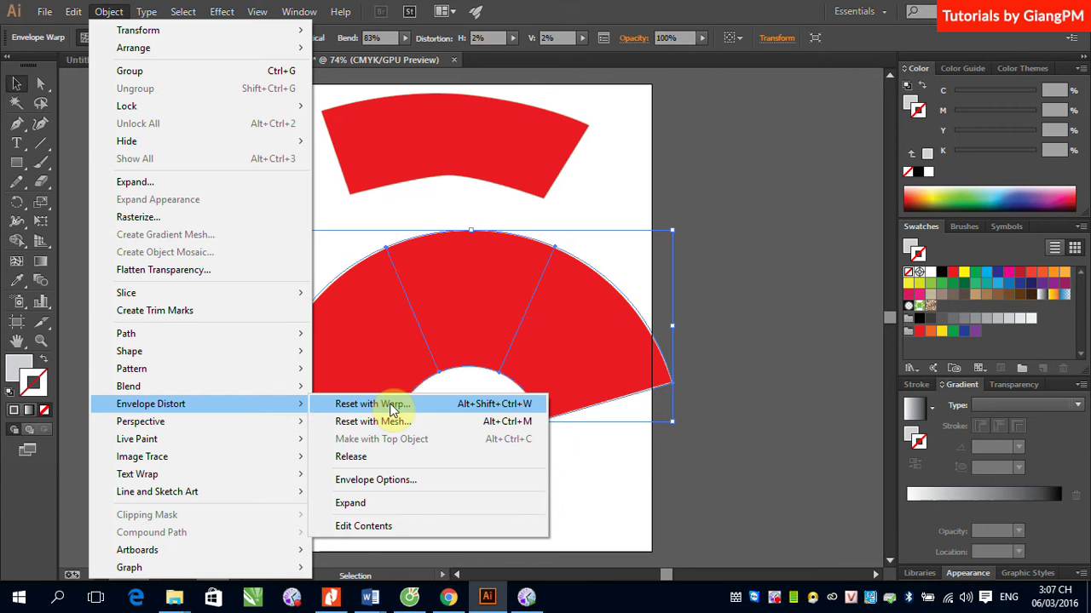
pyautogui.click(356, 461)
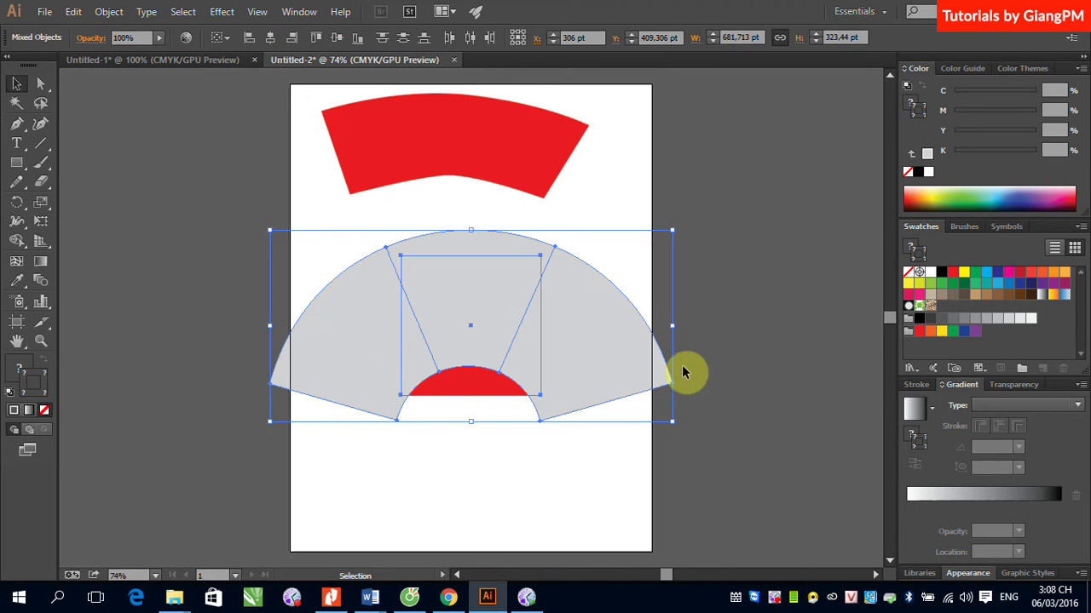
pyautogui.click(774, 317)
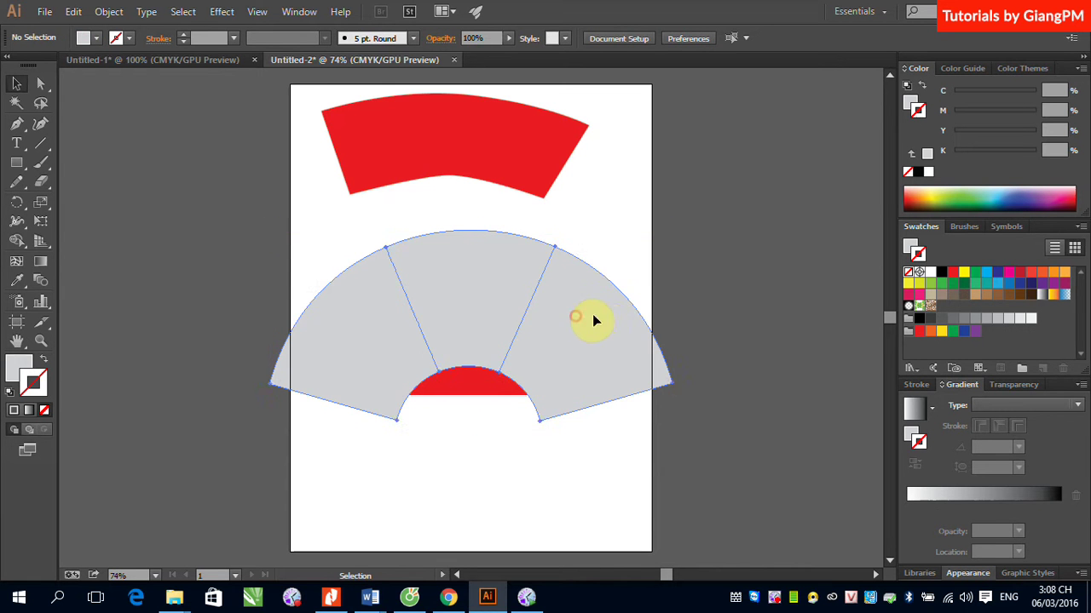
# - Move the grey envelope mesh and the red square apart to show them as separate objects
pyautogui.moveTo(592, 313); pyautogui.dragTo(801, 250)
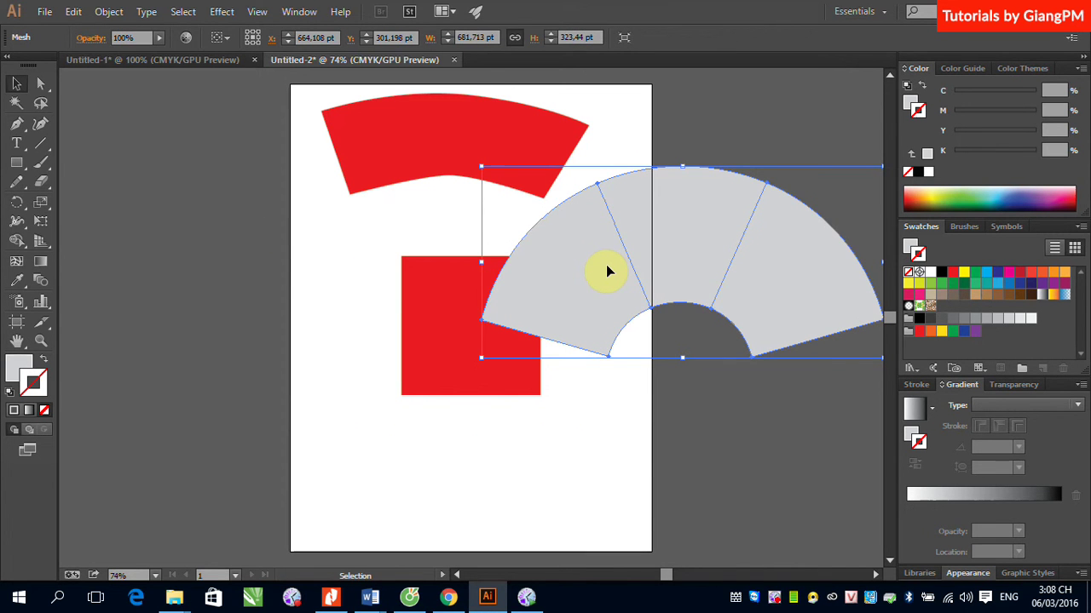
pyautogui.click(444, 301)
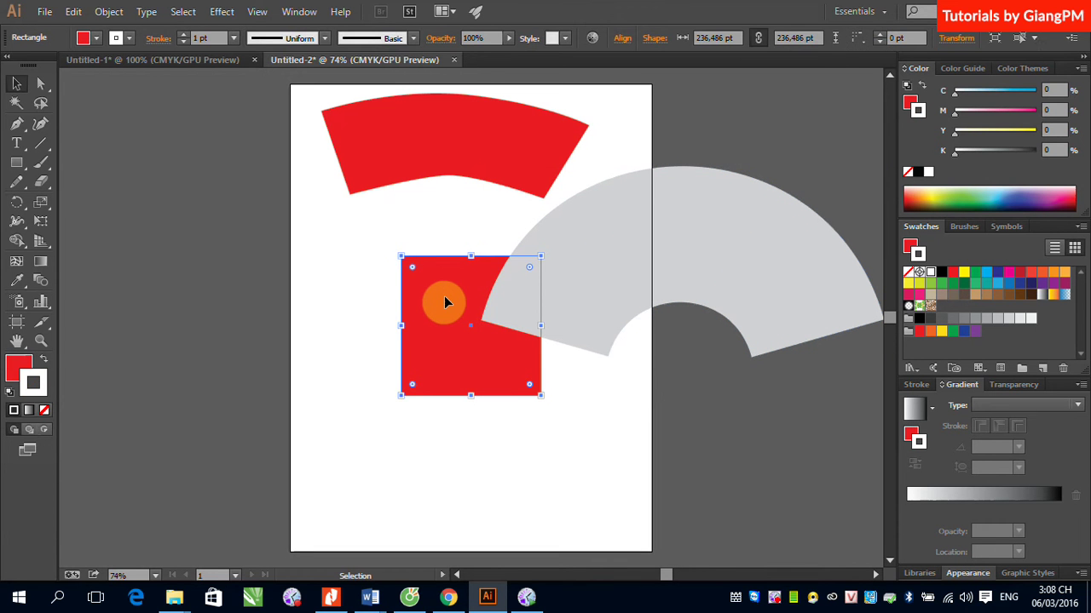
pyautogui.moveTo(443, 301); pyautogui.dragTo(397, 302)
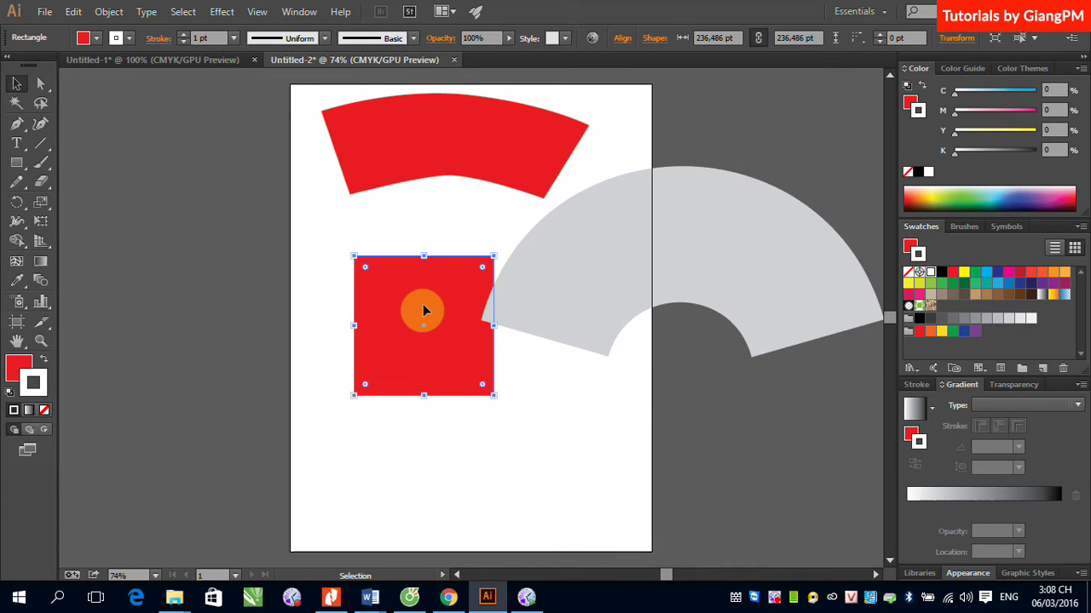
pyautogui.click(606, 308)
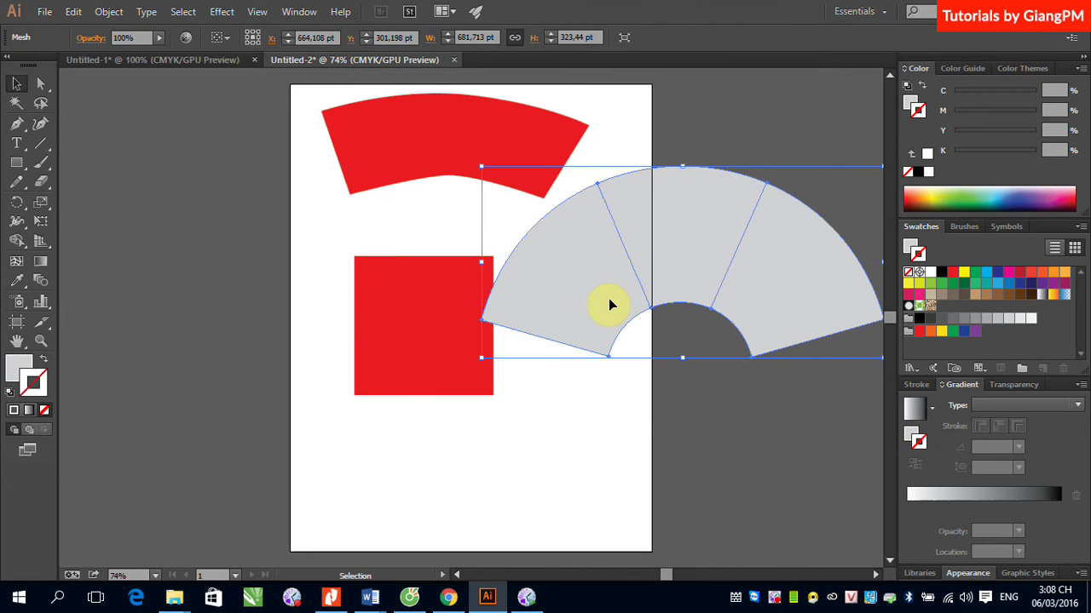
# - Undo the two moves and the envelope release
pyautogui.hotkey('ctrl', 'z')
pyautogui.hotkey('ctrl', 'z')
pyautogui.hotkey('ctrl', 'z')
pyautogui.hotkey('alt', 'ctrl', 'c')
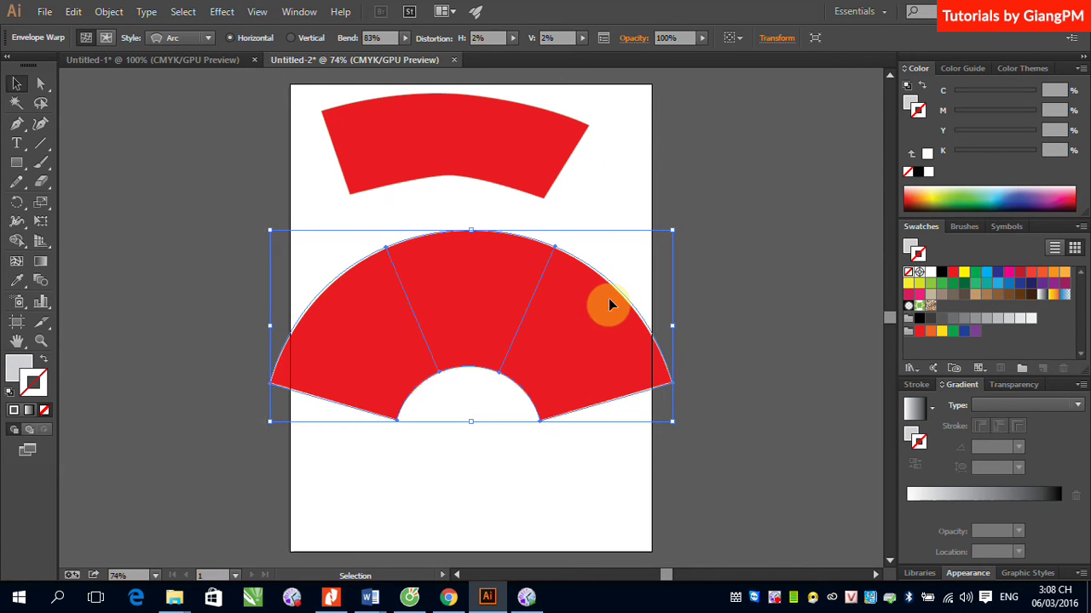
# - Expand the arc-warped envelope and undo the expansion
pyautogui.click(481, 232)
pyautogui.click(109, 11)
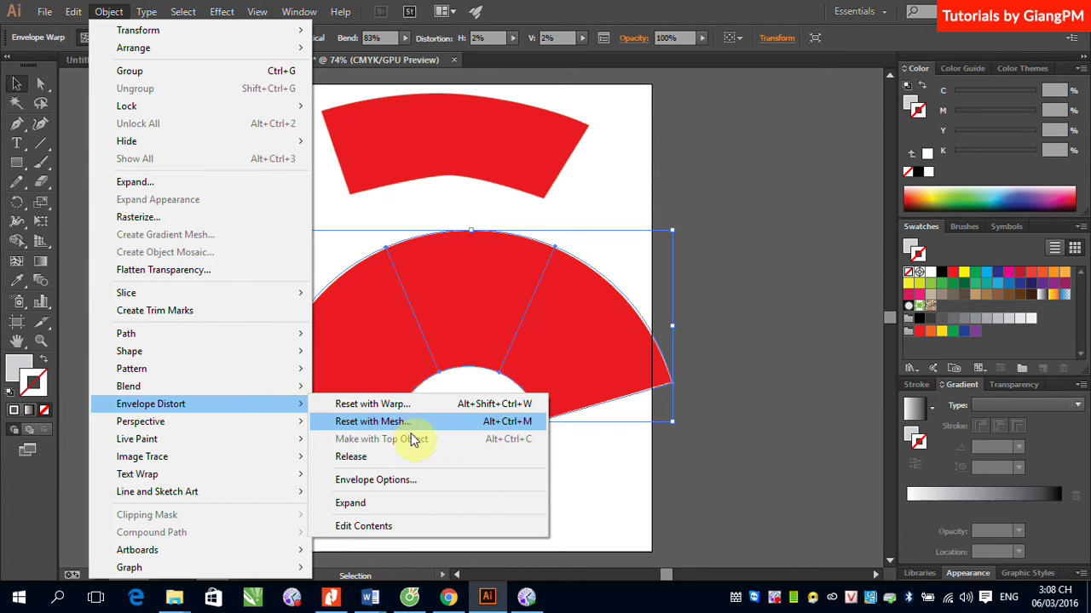
pyautogui.click(378, 503)
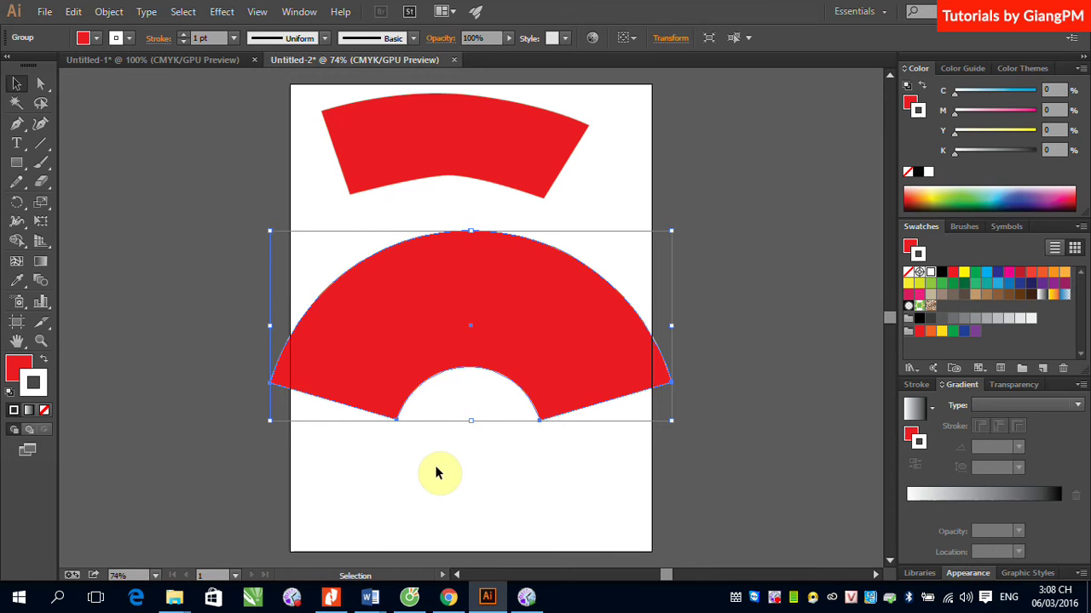
pyautogui.hotkey('ctrl', 'z')
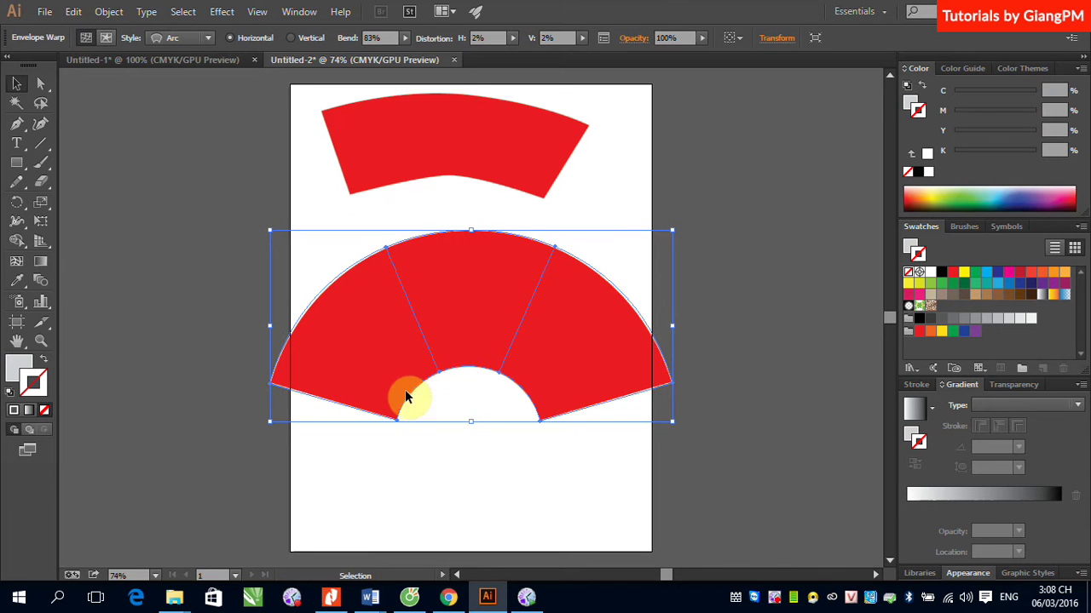
# - Expand the arc-warped envelope into an ordinary red fan-shaped group
pyautogui.click(417, 311)
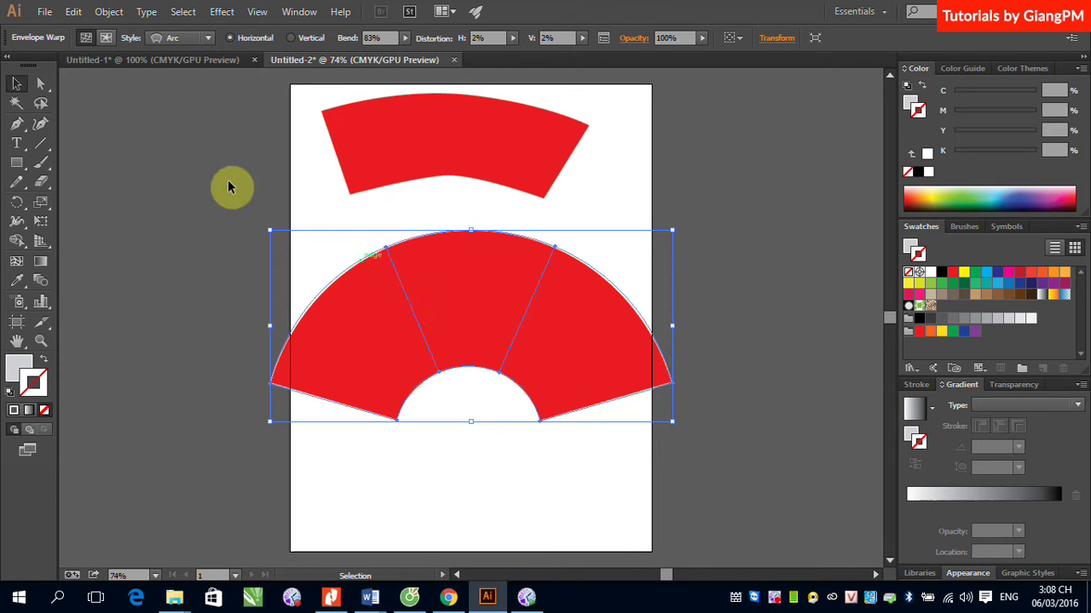
pyautogui.click(109, 11)
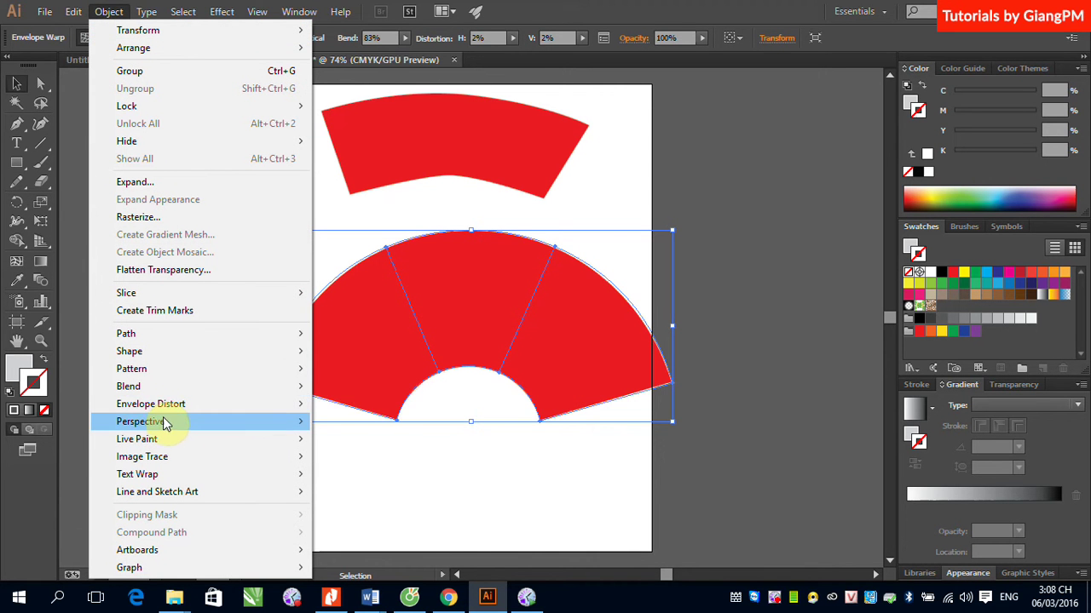
pyautogui.moveTo(171, 405)
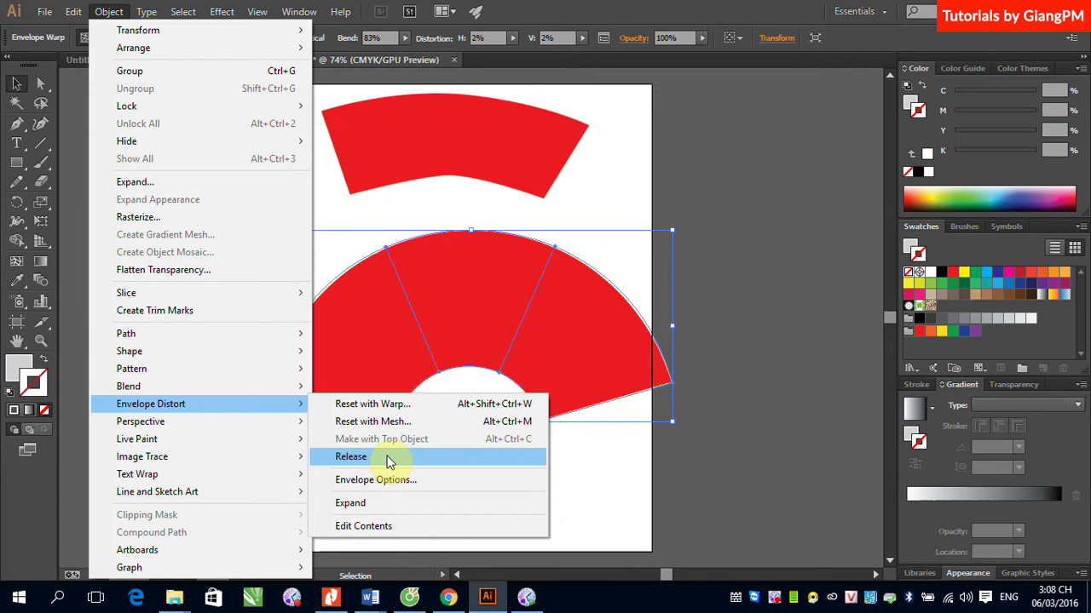
pyautogui.click(375, 511)
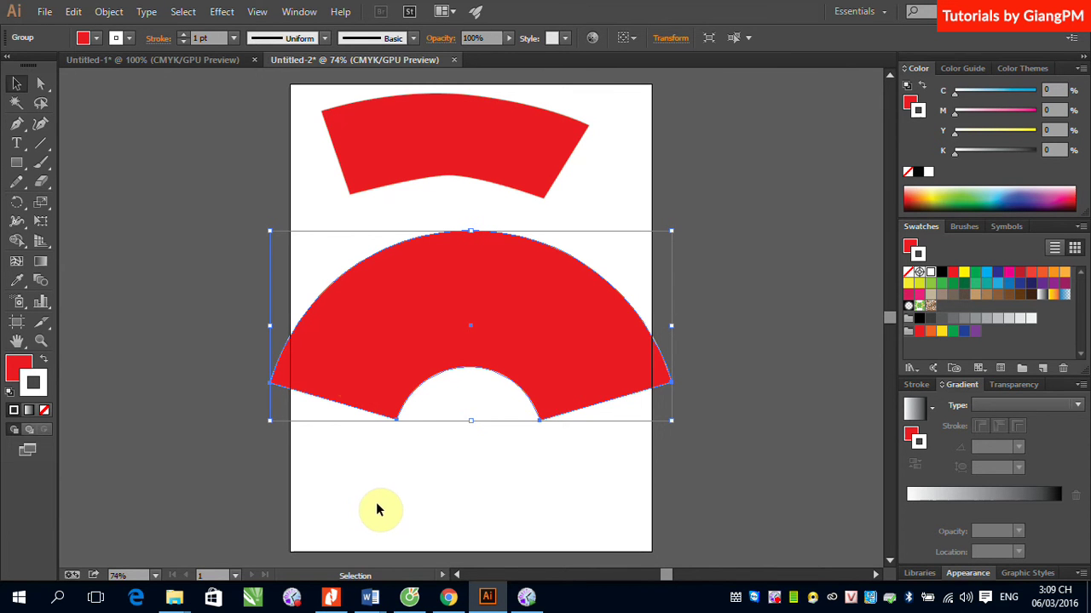
# - Move the expanded fan-shaped group down and to the left, partly off the artboard
pyautogui.click(527, 334)
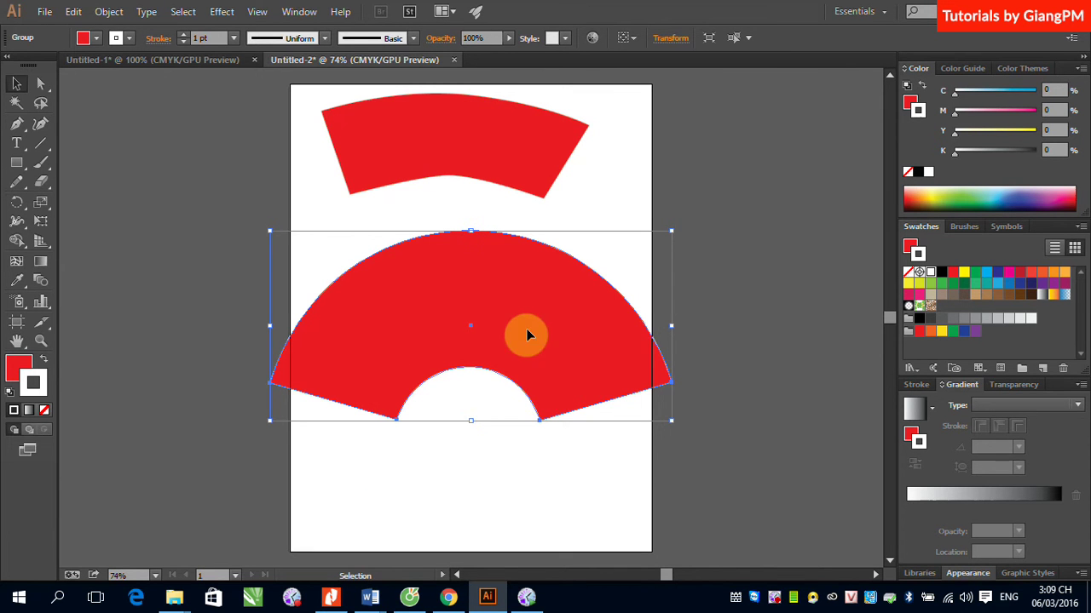
pyautogui.click(742, 207)
pyautogui.moveTo(592, 299); pyautogui.dragTo(465, 345)
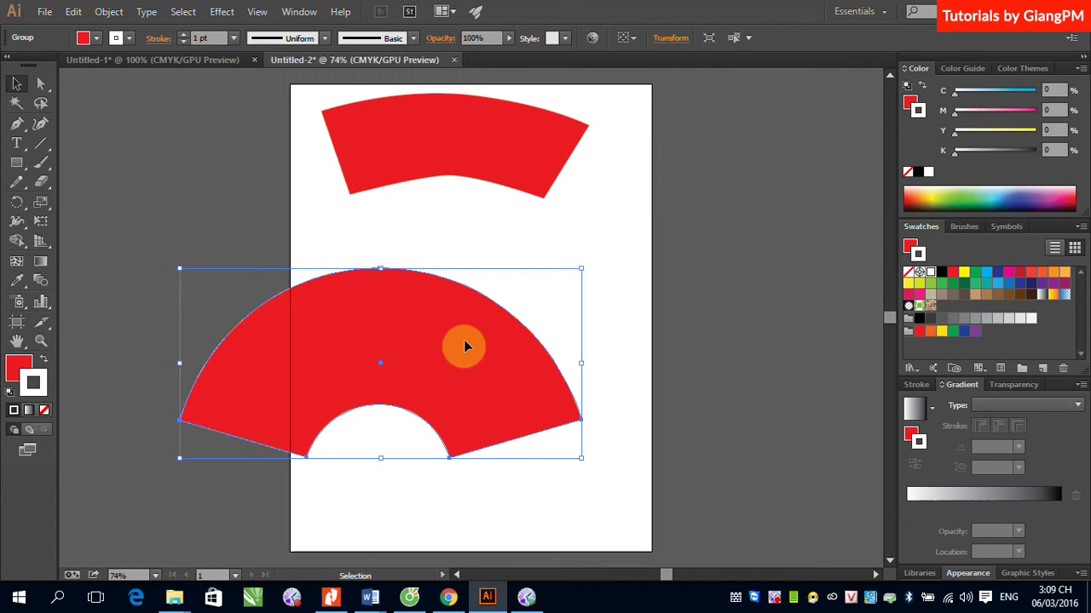
# - Delete the pen-drawn shape and the expanded fan-shaped group to clear the artboard
pyautogui.click(407, 154)
pyautogui.press('Delete')
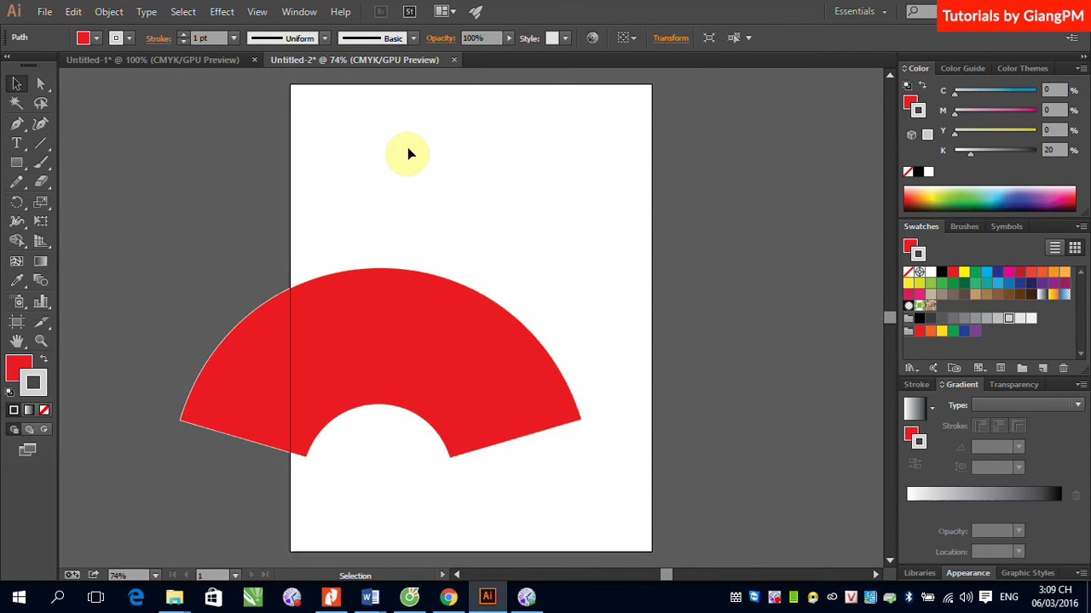
pyautogui.click(391, 294)
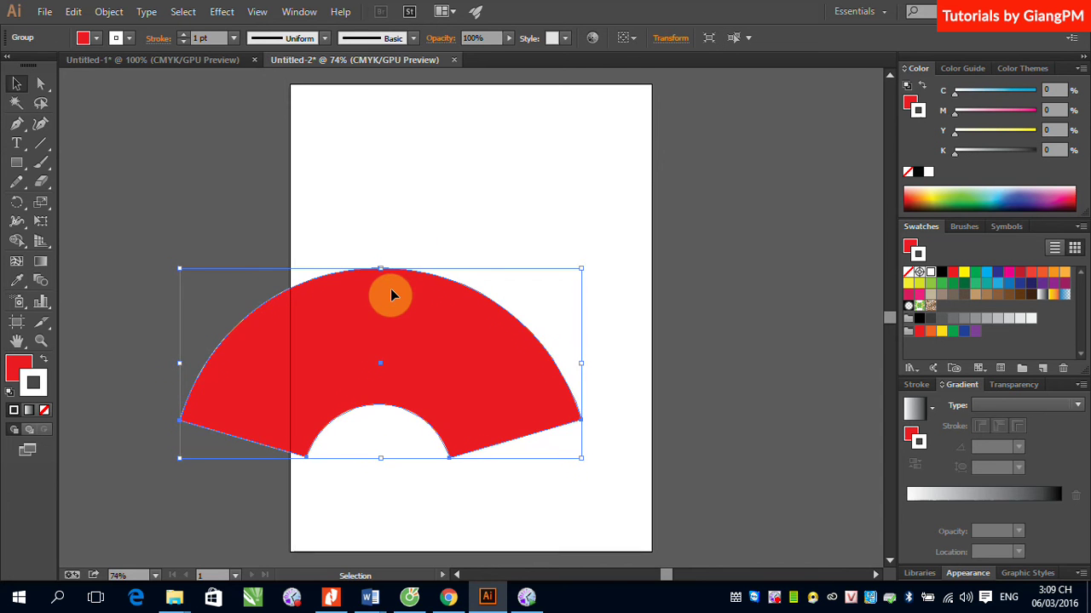
pyautogui.press('Delete')
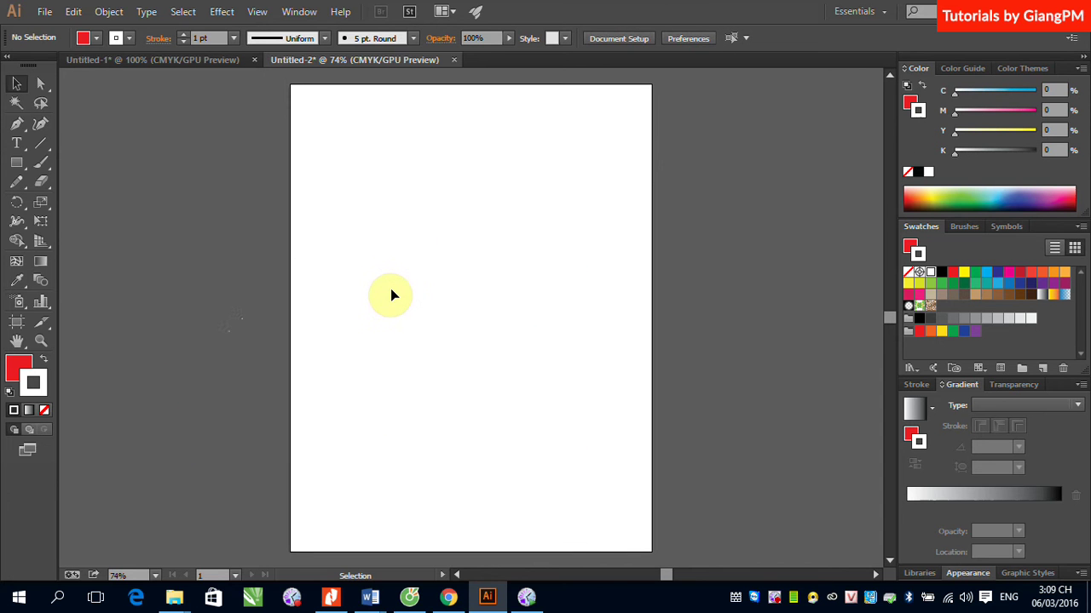
# - Draw a red square about 309 pt wide in the middle of the artboard
pyautogui.click(16, 162)
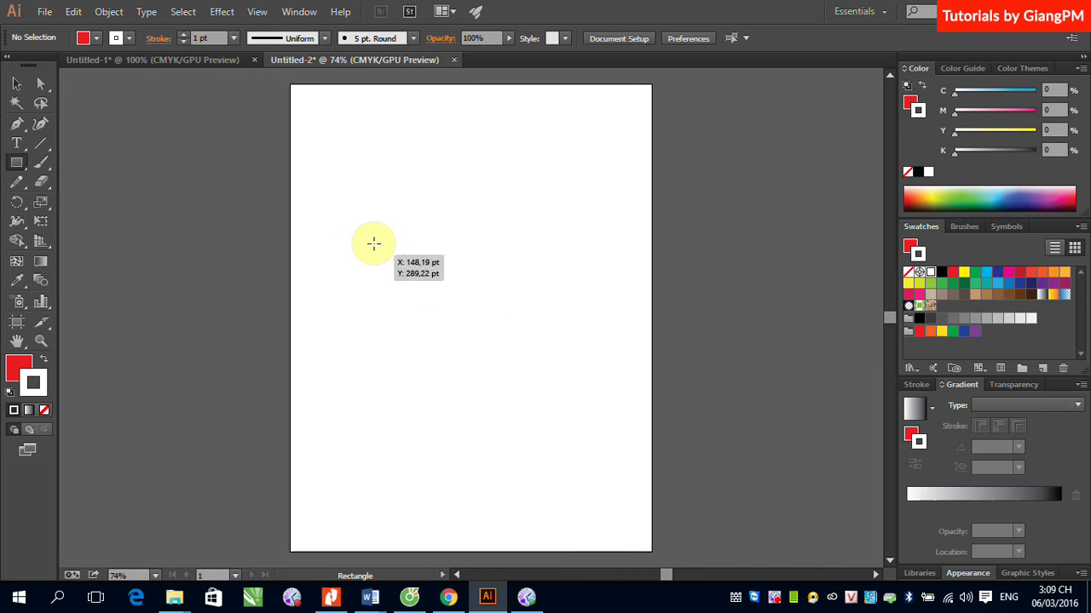
pyautogui.moveTo(367, 237); pyautogui.dragTo(552, 387)
pyautogui.click(17, 85)
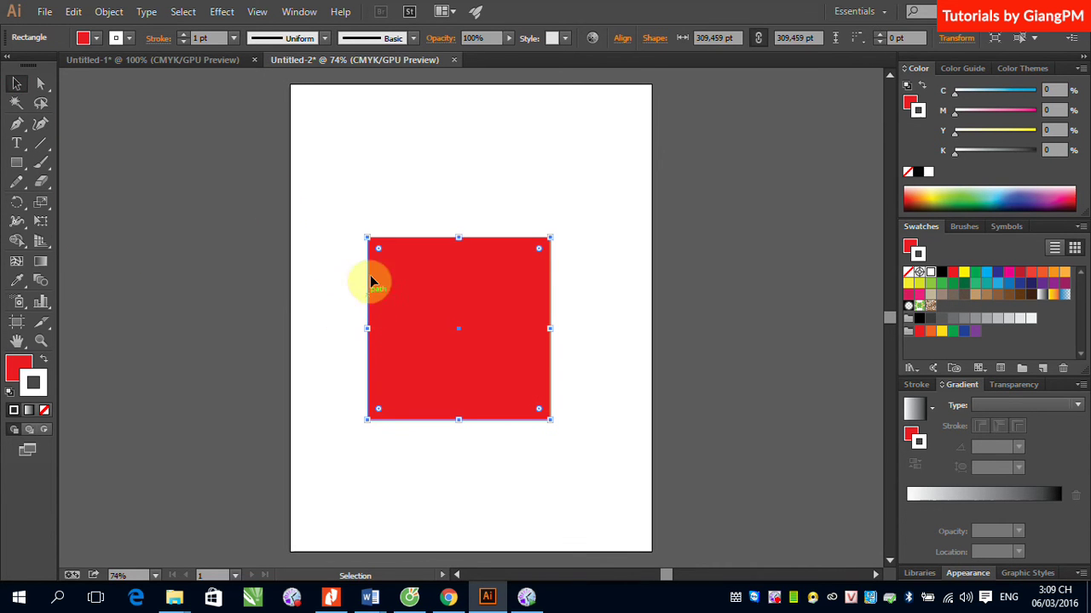
# - Apply an Envelope Distort mesh with 4 rows and 4 columns to the red square, with the preview on
pyautogui.click(109, 11)
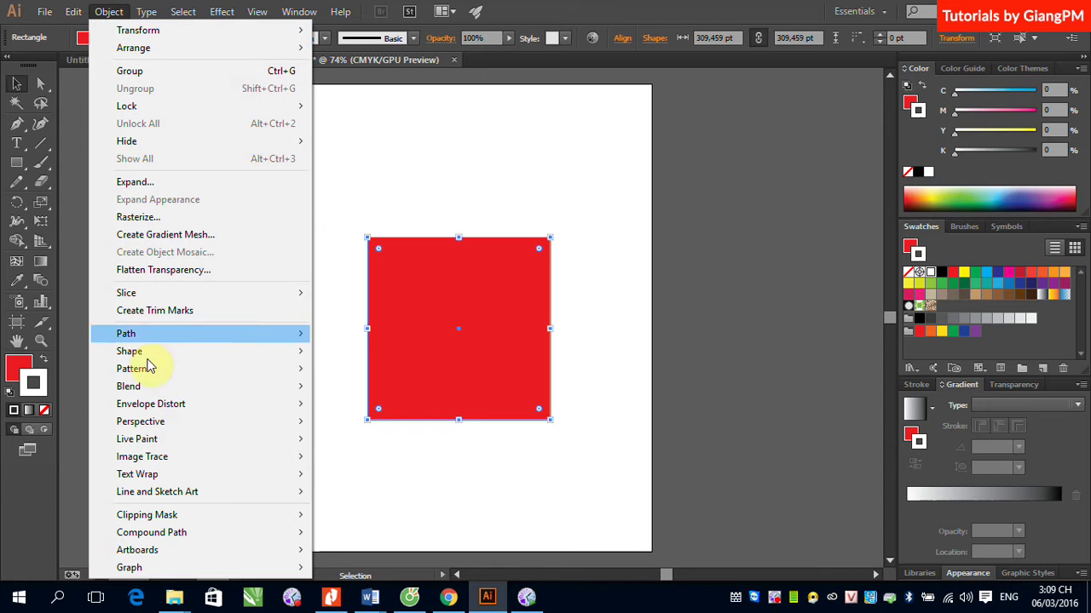
pyautogui.moveTo(156, 406)
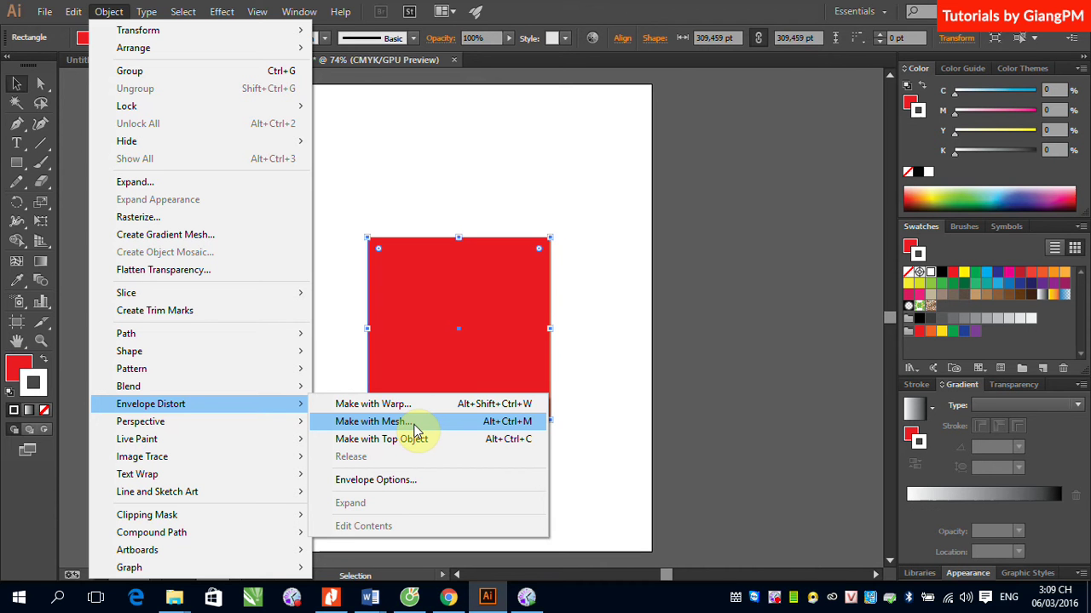
pyautogui.click(415, 424)
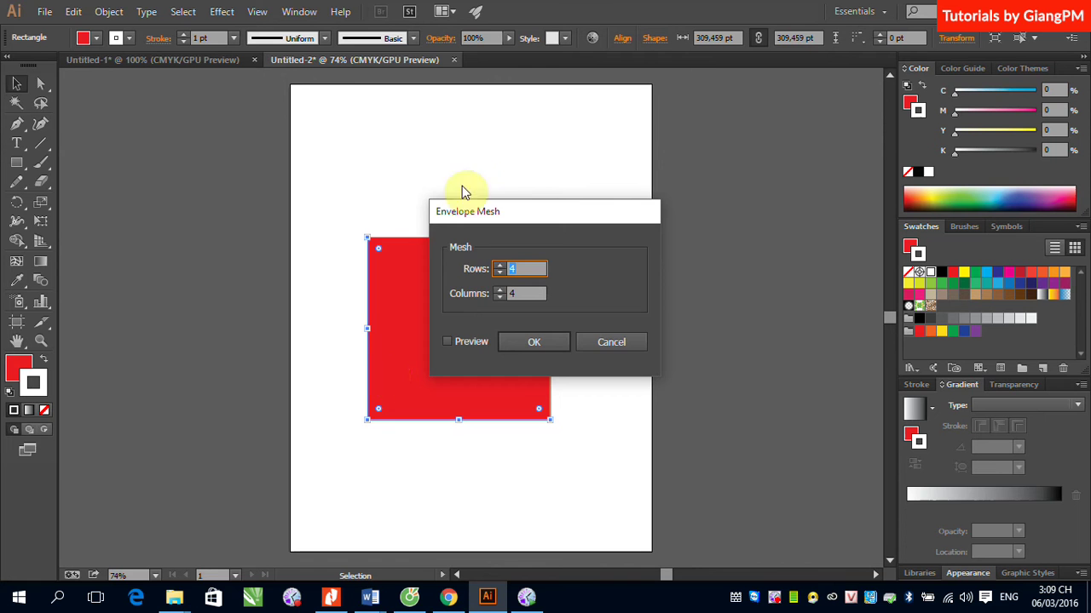
pyautogui.moveTo(537, 207); pyautogui.dragTo(668, 135)
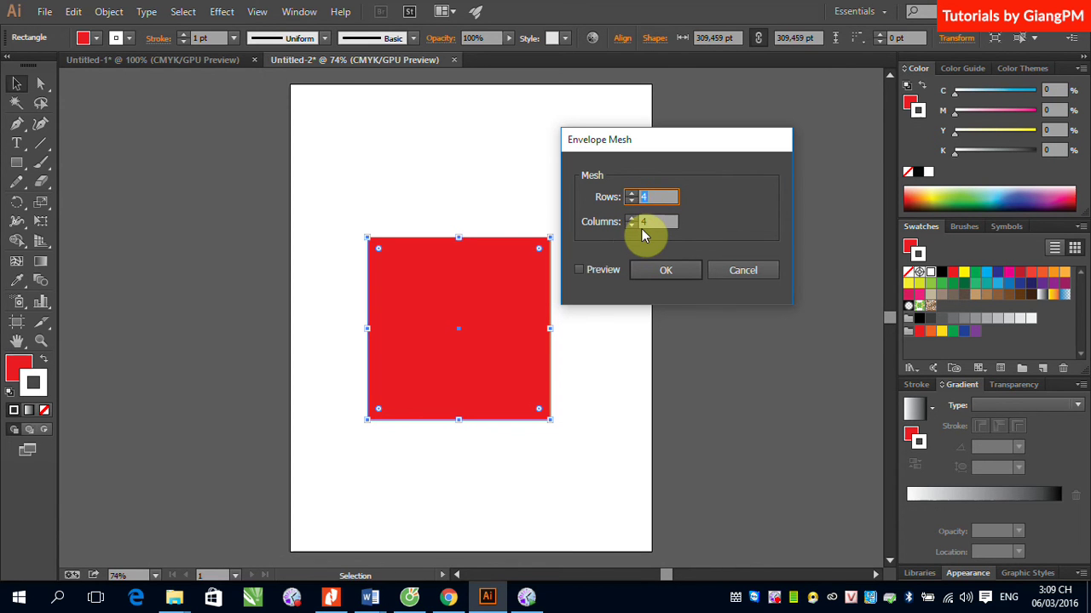
pyautogui.click(580, 270)
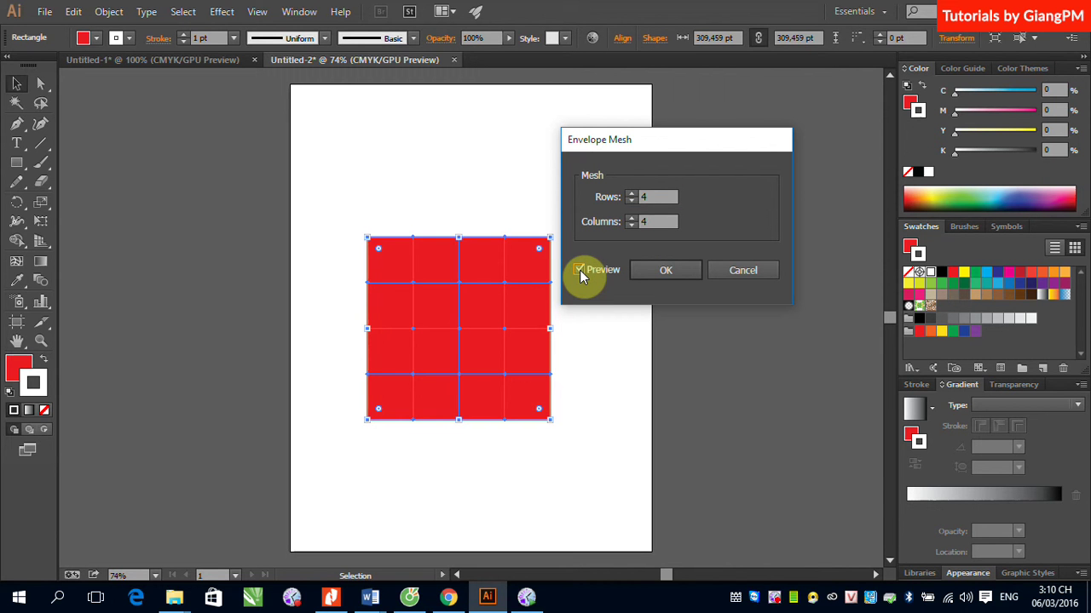
pyautogui.click(665, 271)
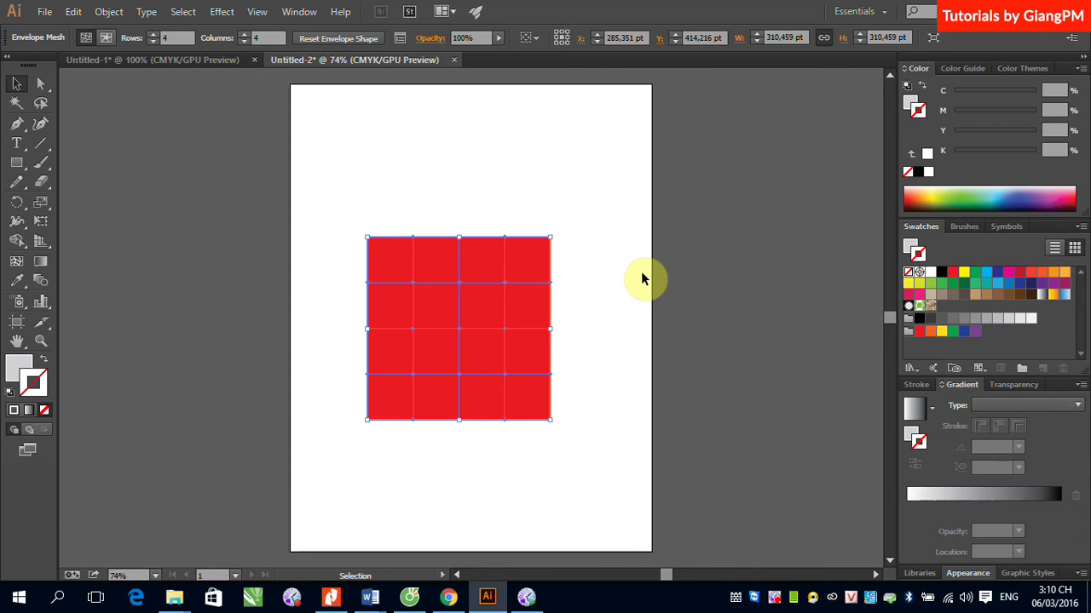
# - Move the meshed red square upward on the artboard to about X 293 pt, Y 365 pt
pyautogui.click(500, 275)
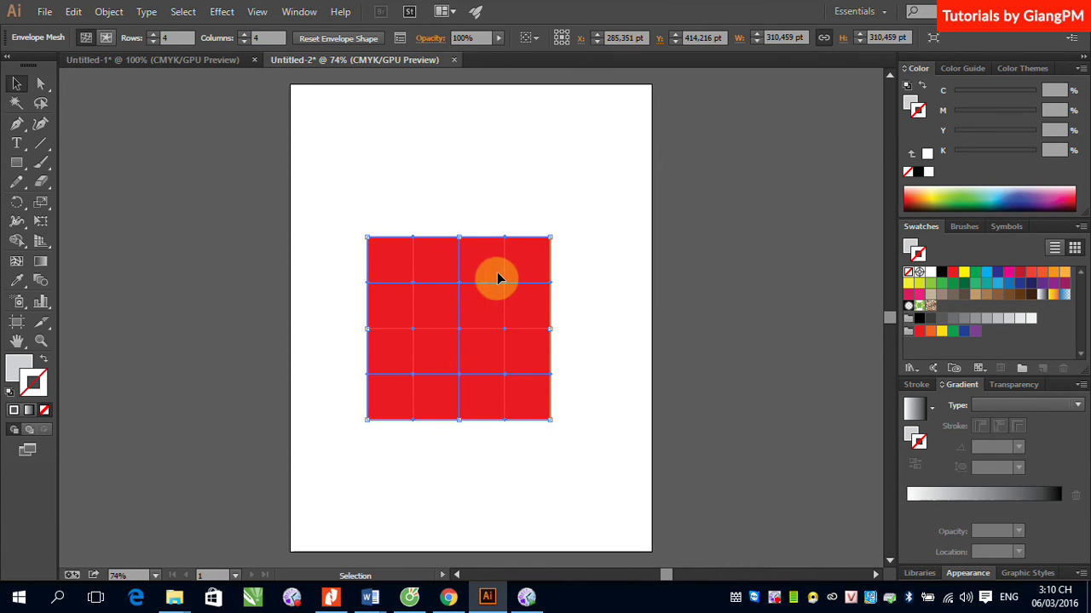
pyautogui.click(397, 253)
pyautogui.click(538, 321)
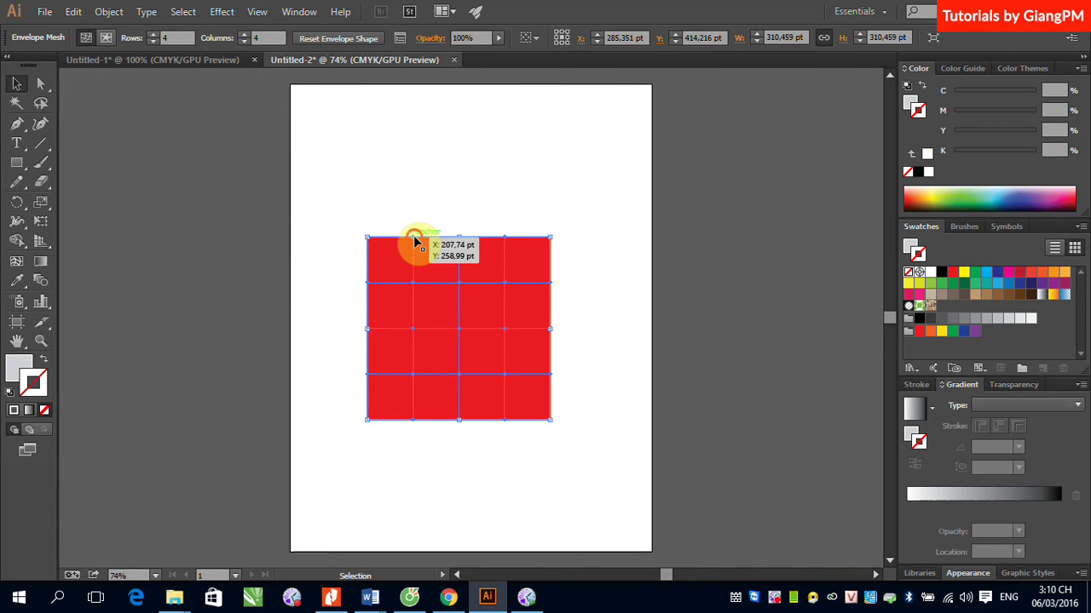
pyautogui.moveTo(415, 242); pyautogui.dragTo(421, 212)
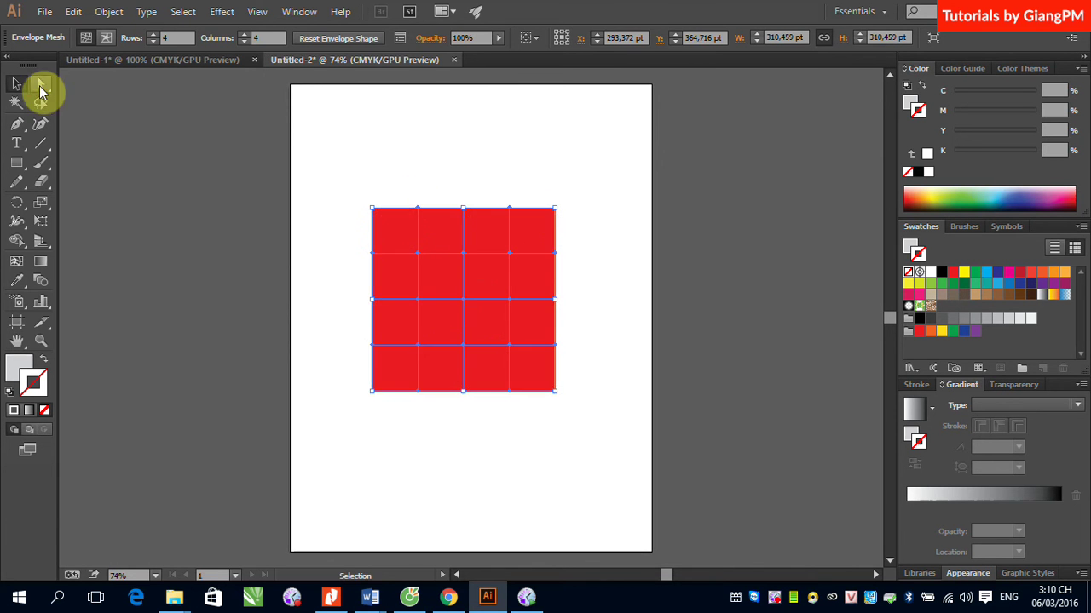
# - With Direct Selection, pull the mesh point right of centre on the top edge upward and the top-right corner point outward to the right
pyautogui.click(40, 84)
pyautogui.click(384, 168)
pyautogui.click(466, 222)
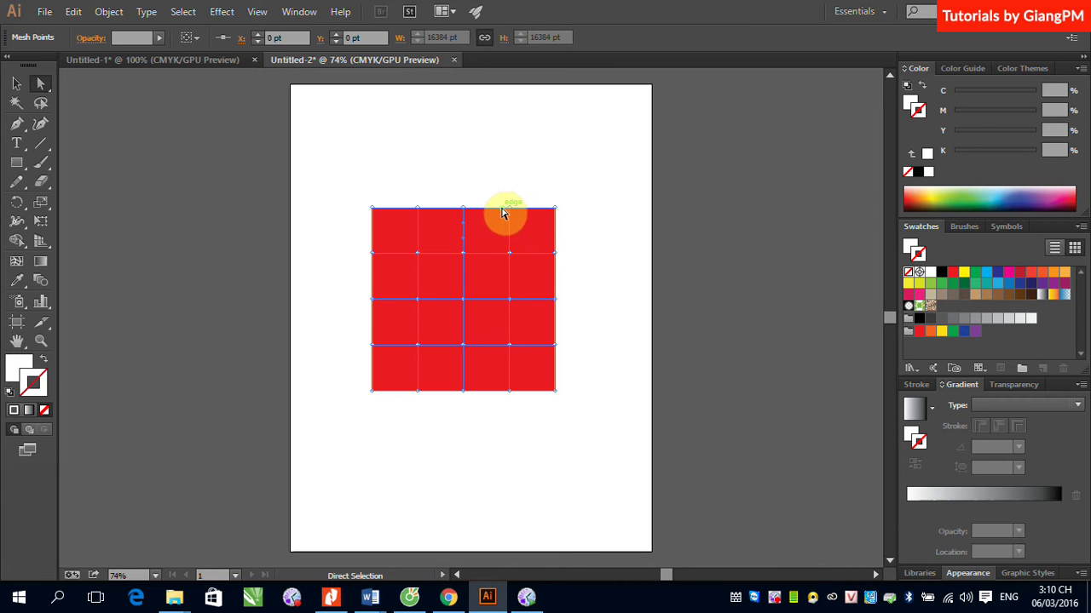
pyautogui.moveTo(509, 208); pyautogui.dragTo(502, 145)
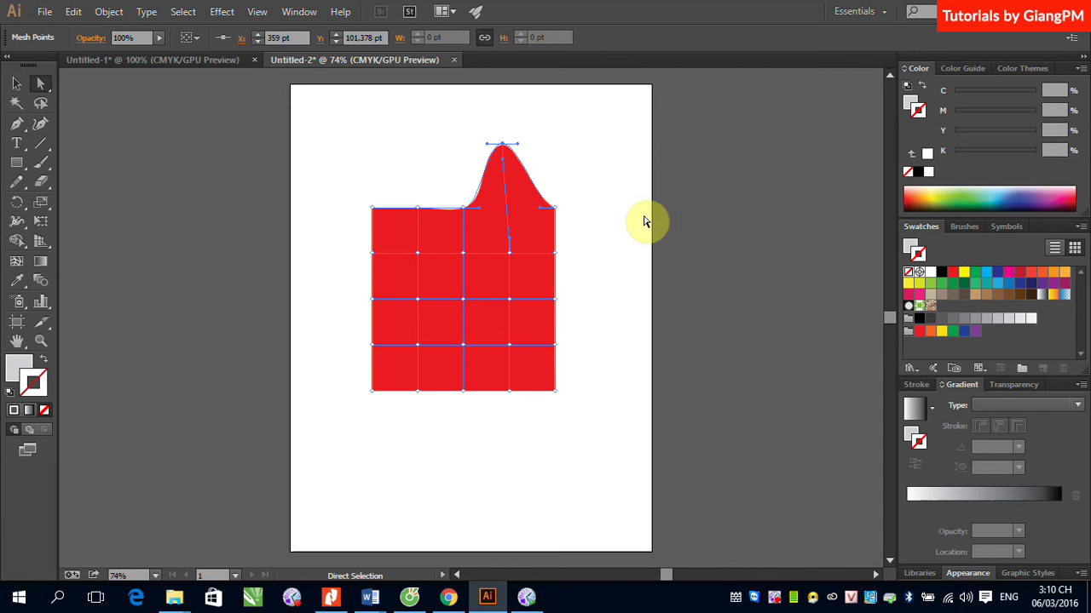
pyautogui.moveTo(559, 210); pyautogui.dragTo(628, 197)
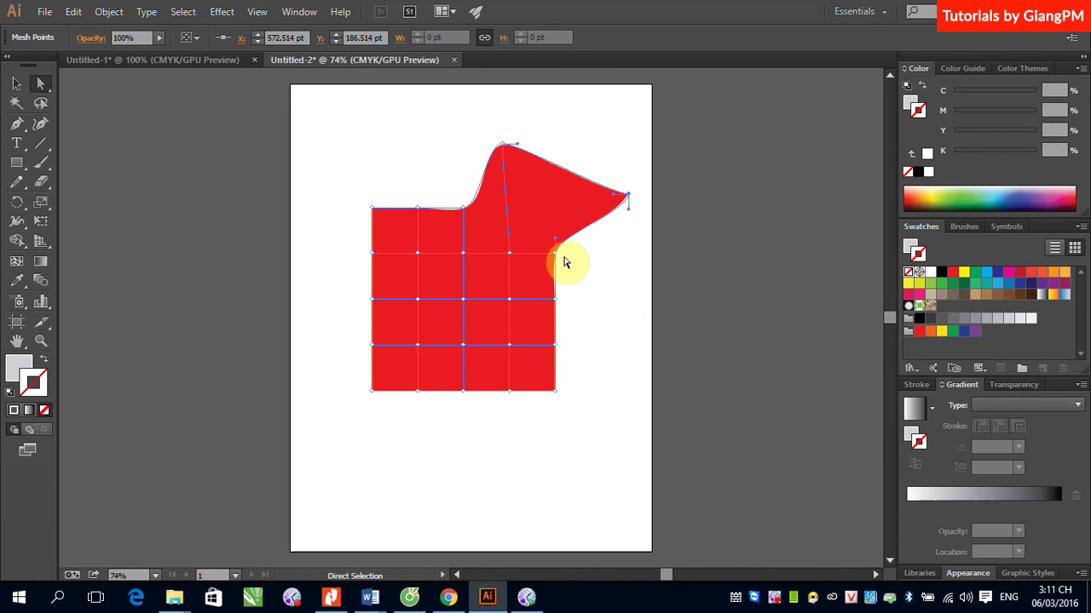
# - Pull two right-edge mesh points inward and bulge the curve between them outward using the middle point's direction handle
pyautogui.moveTo(557, 254); pyautogui.dragTo(522, 251)
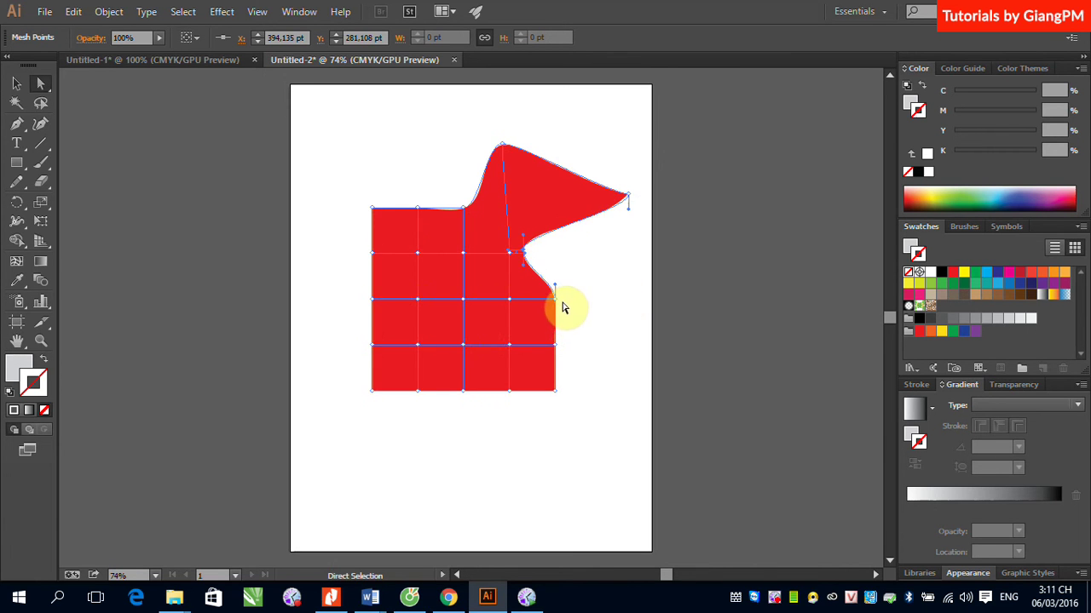
pyautogui.moveTo(556, 347); pyautogui.dragTo(528, 345)
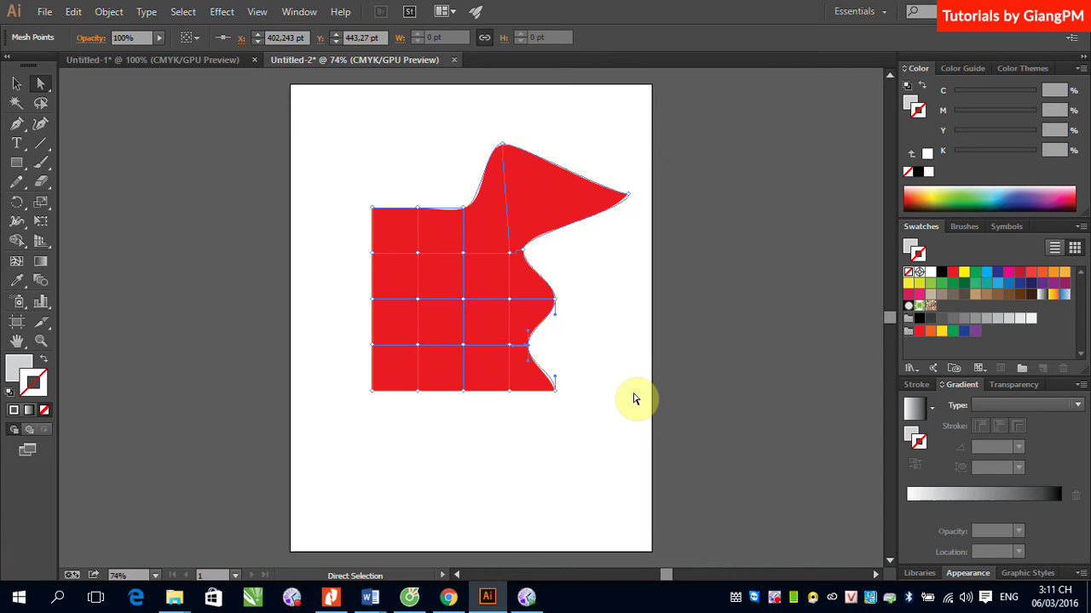
pyautogui.moveTo(555, 312); pyautogui.dragTo(639, 359)
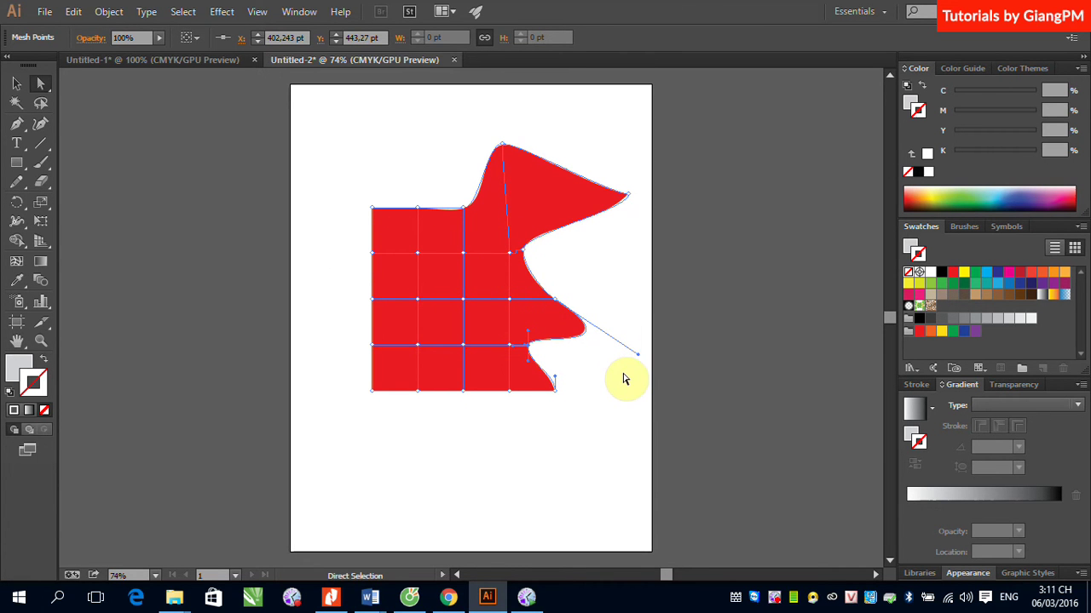
pyautogui.click(555, 301)
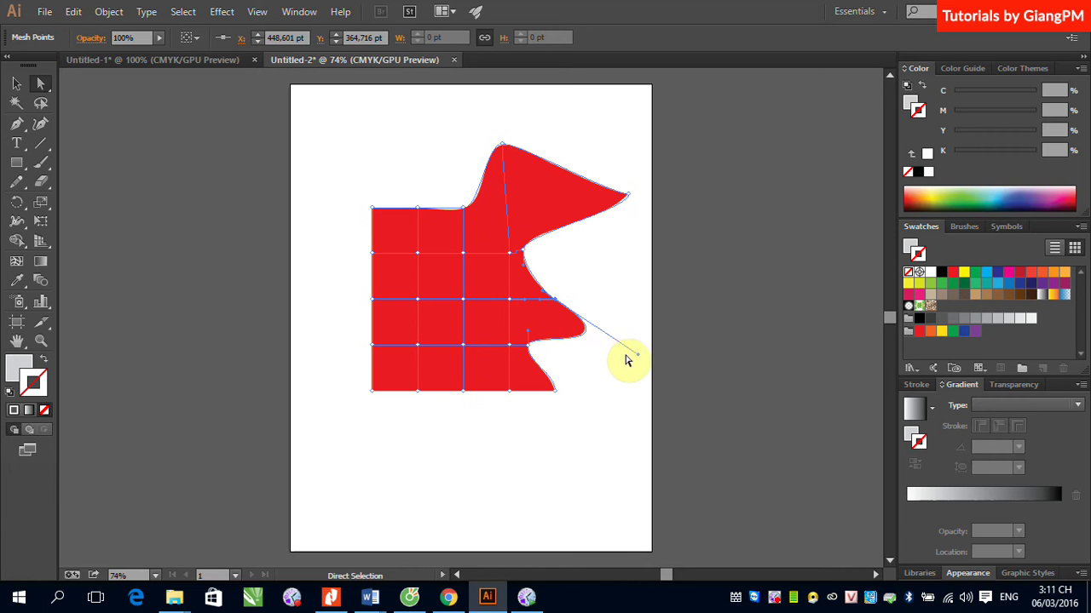
pyautogui.moveTo(636, 355); pyautogui.dragTo(607, 356)
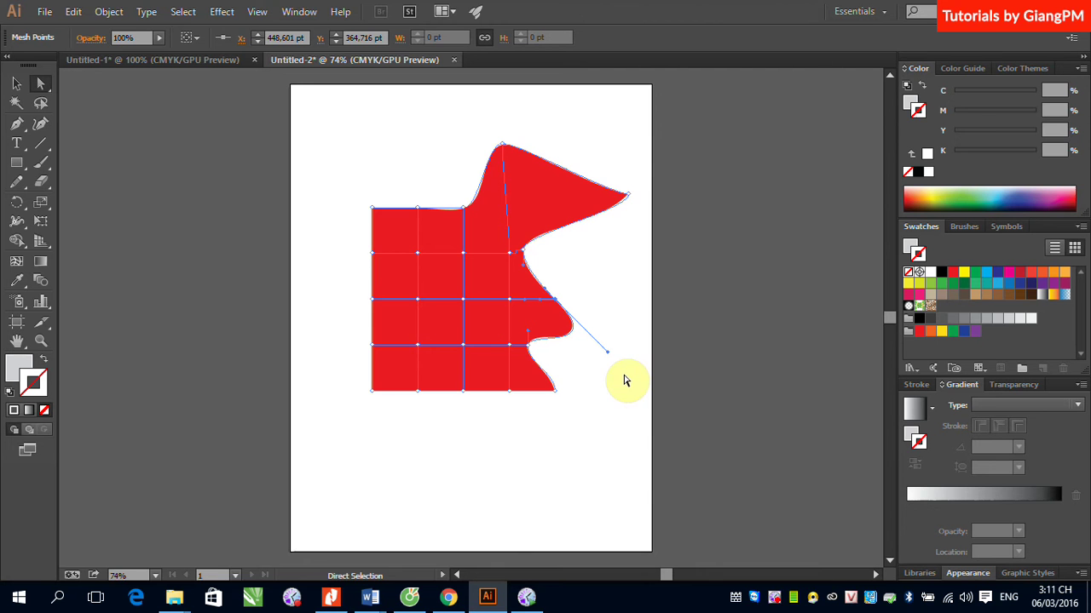
# - Release the envelope distortion and move the grey mesh object left, off the original red square
pyautogui.click(110, 13)
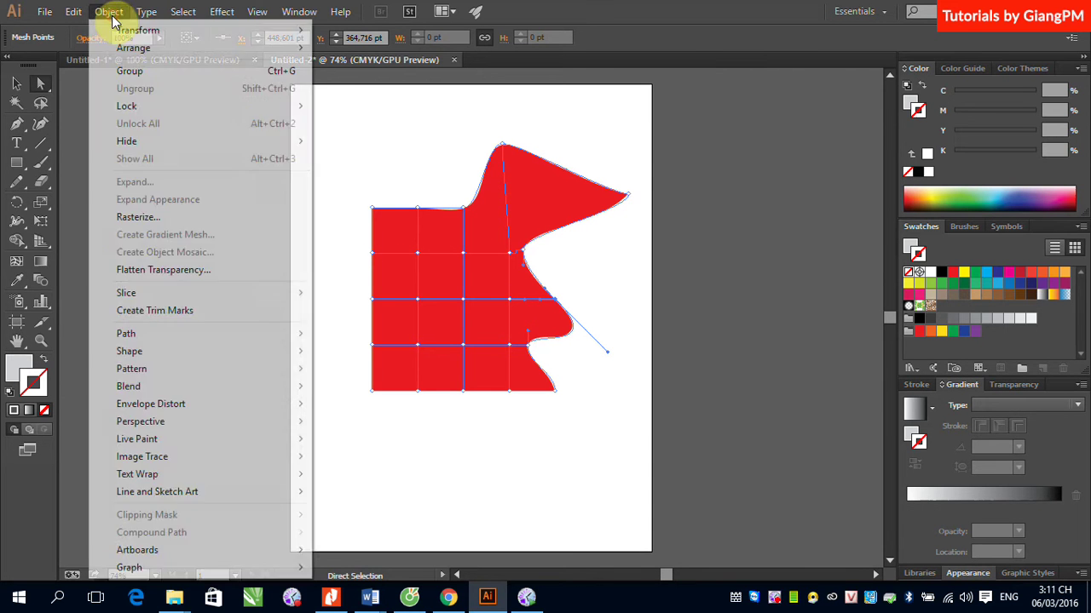
pyautogui.moveTo(168, 407)
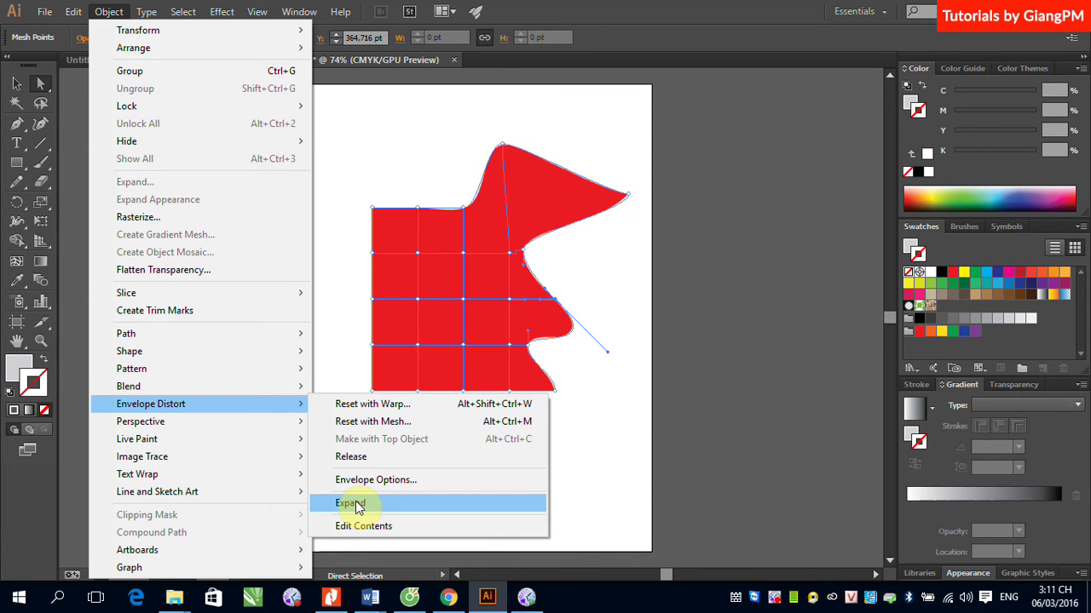
pyautogui.click(360, 456)
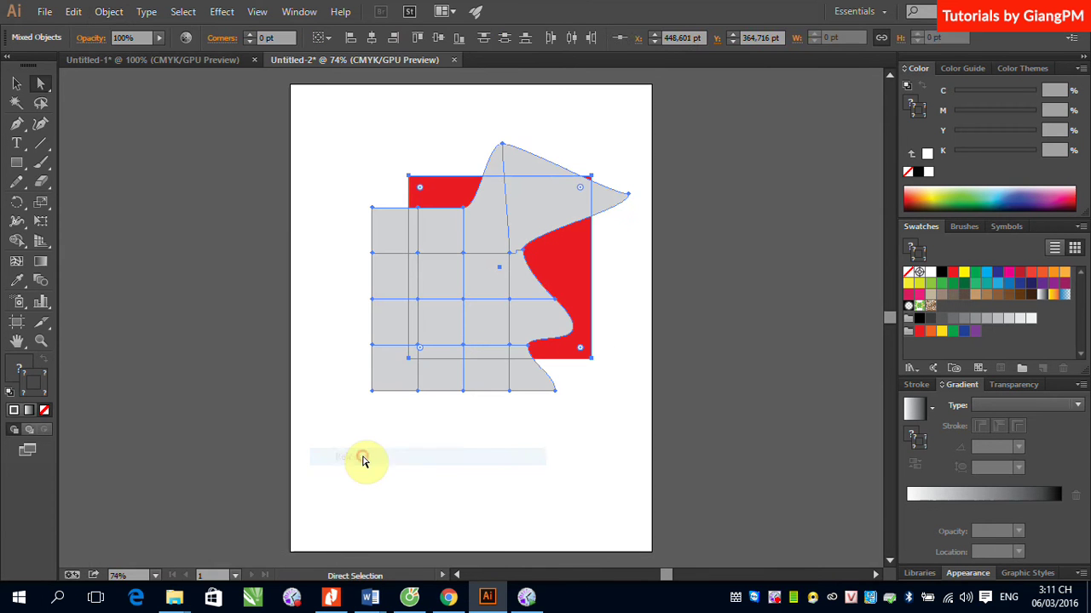
pyautogui.moveTo(395, 370); pyautogui.dragTo(277, 424)
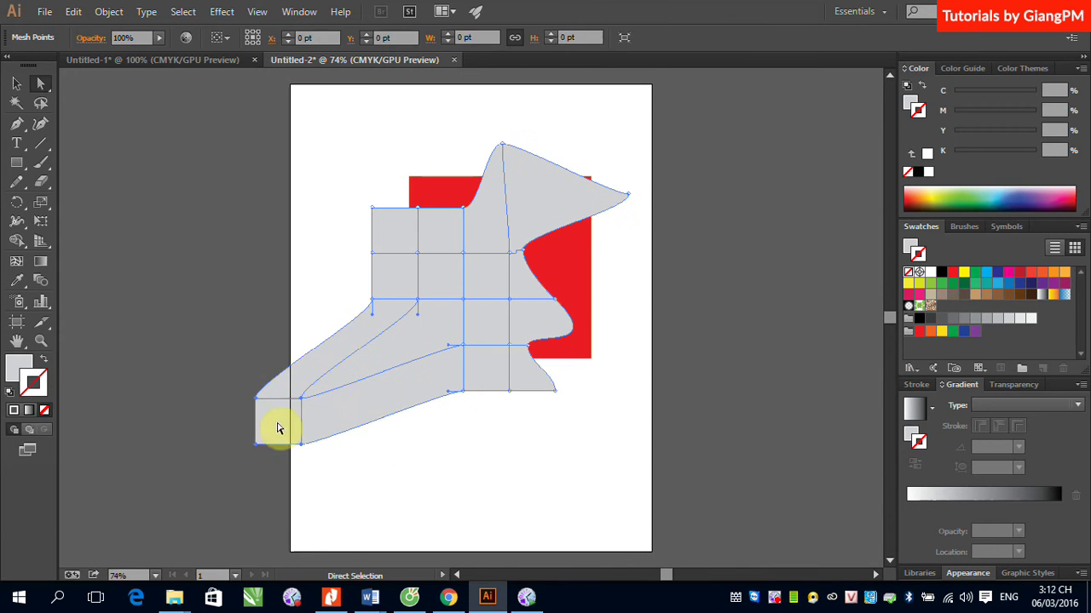
pyautogui.click(16, 83)
pyautogui.click(80, 188)
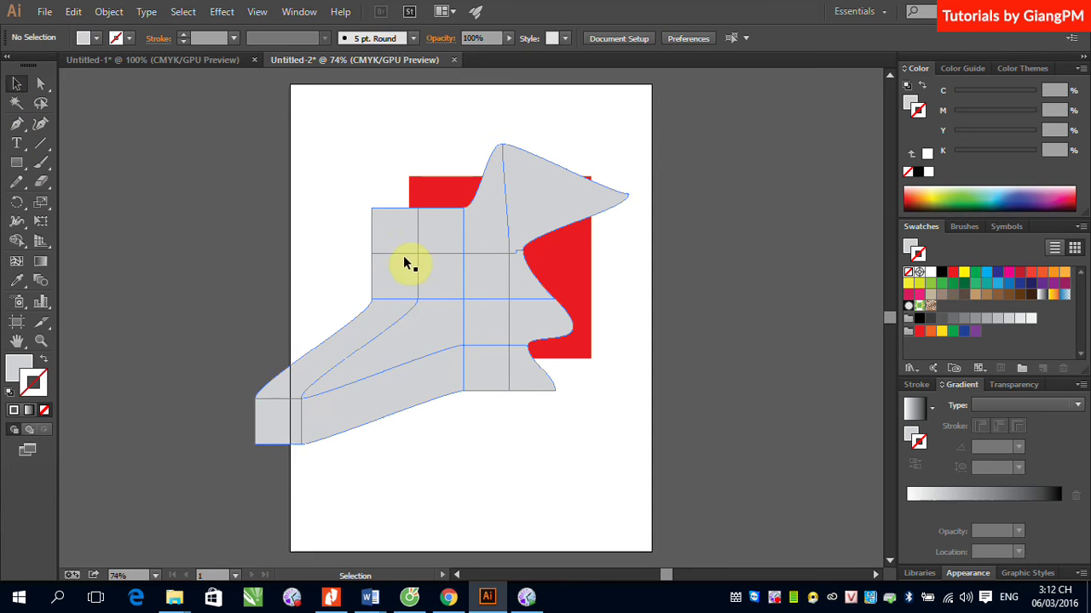
pyautogui.moveTo(406, 261); pyautogui.dragTo(213, 309)
pyautogui.click(512, 253)
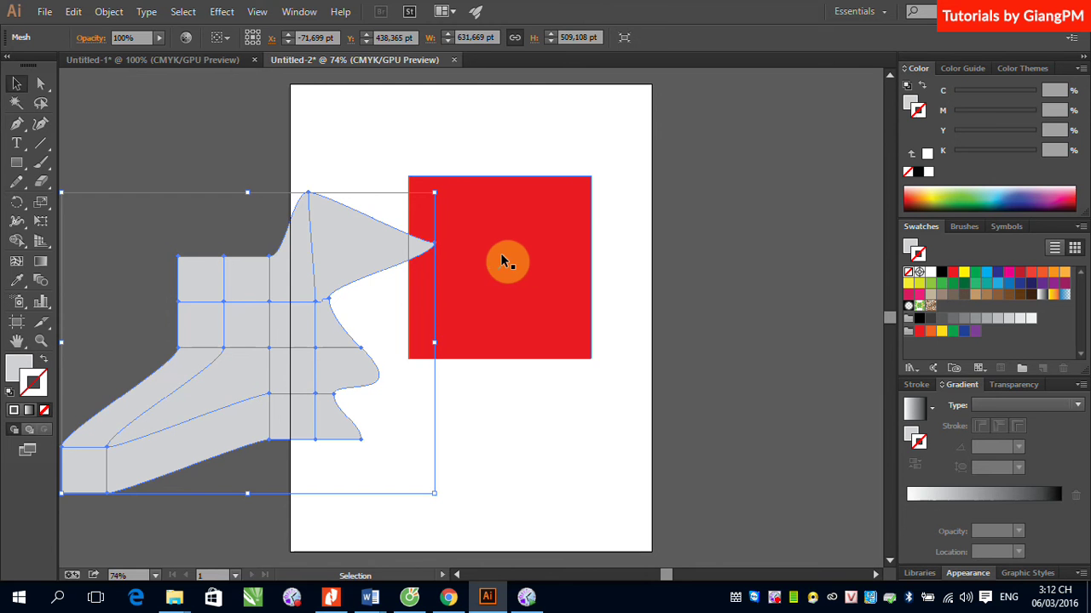
# - Undo the mesh object's move, its reshaped patch and the envelope release
pyautogui.hotkey('ctrl', 'z')
pyautogui.hotkey('ctrl', 'z')
pyautogui.hotkey('ctrl', 'z')
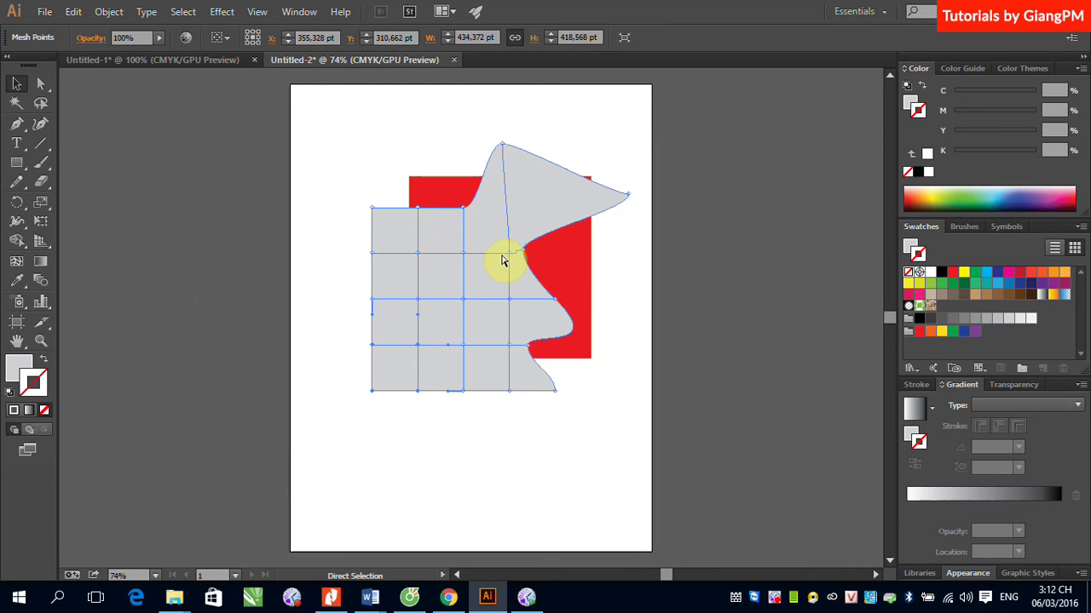
# - Expand the envelope-distorted red shape and delete the resulting group to clear the artboard
pyautogui.click(108, 11)
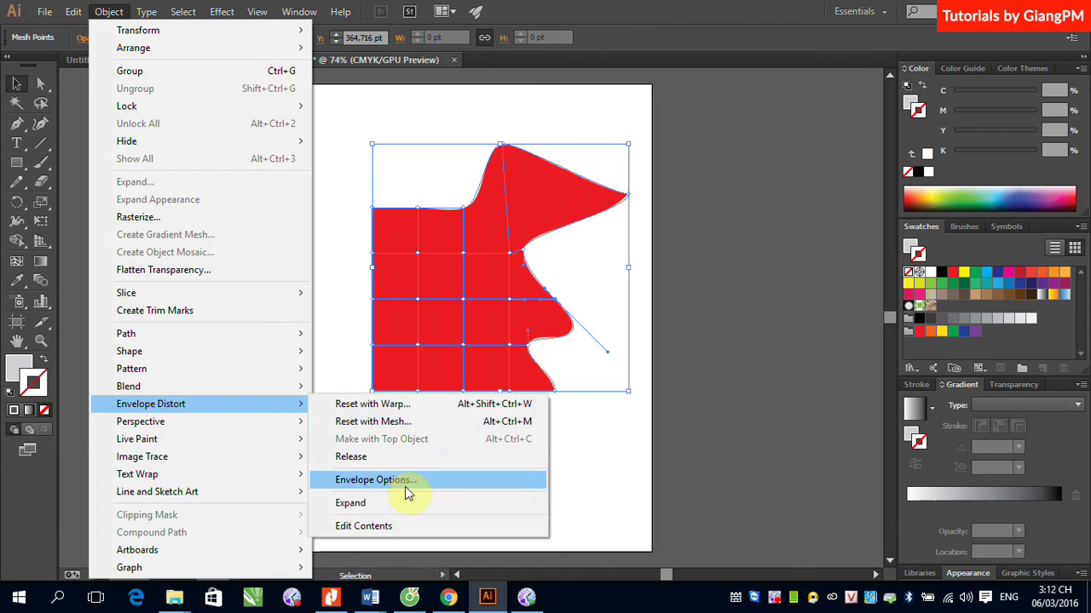
pyautogui.click(373, 504)
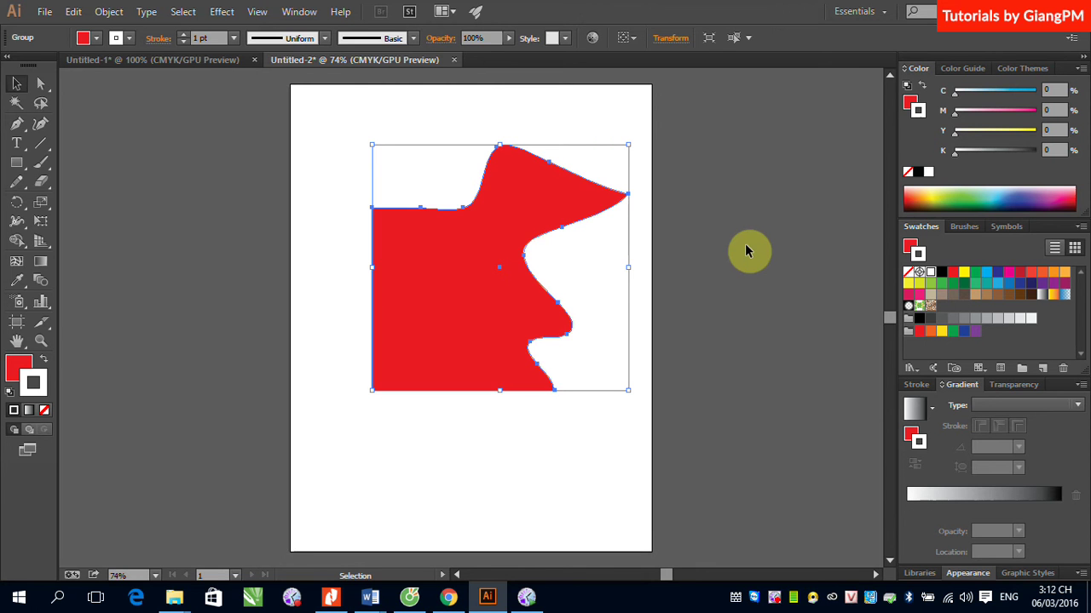
pyautogui.press('Delete')
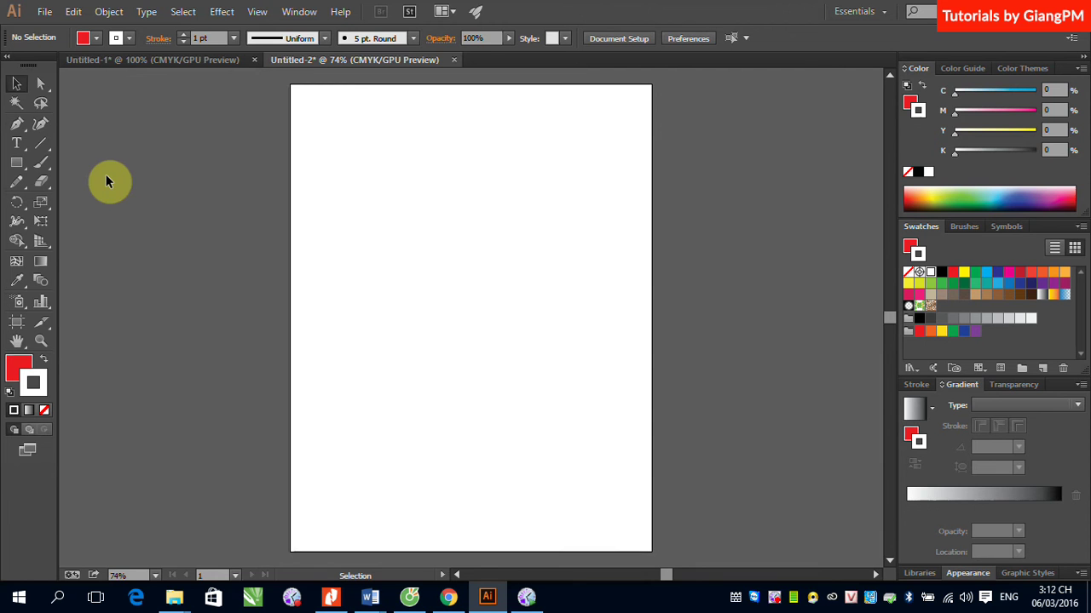
# - Draw a red circle in the middle of the artboard with the Ellipse tool
pyautogui.click(17, 164)
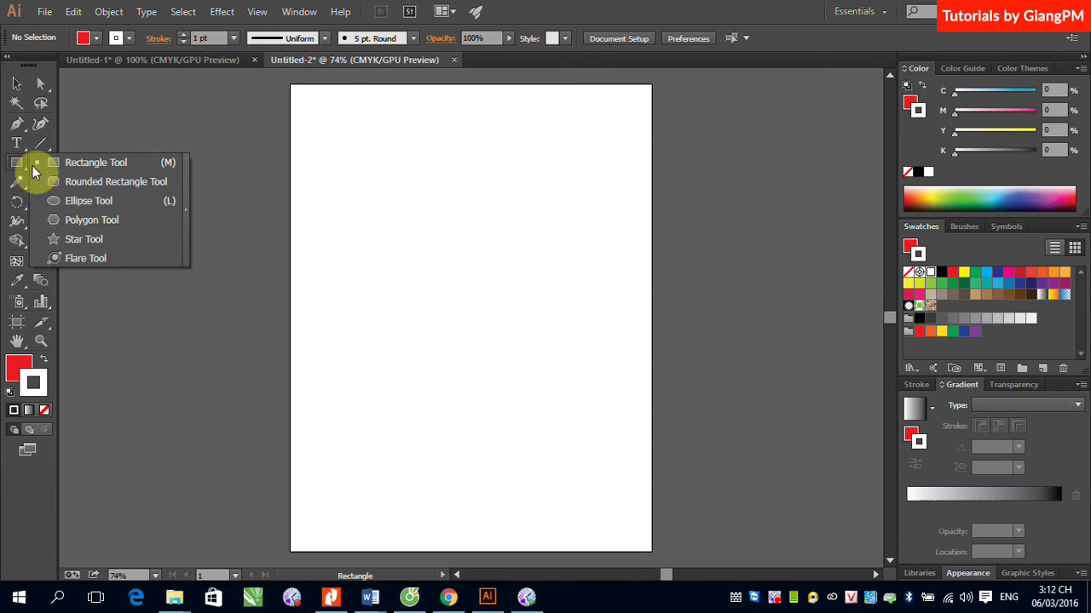
pyautogui.click(58, 201)
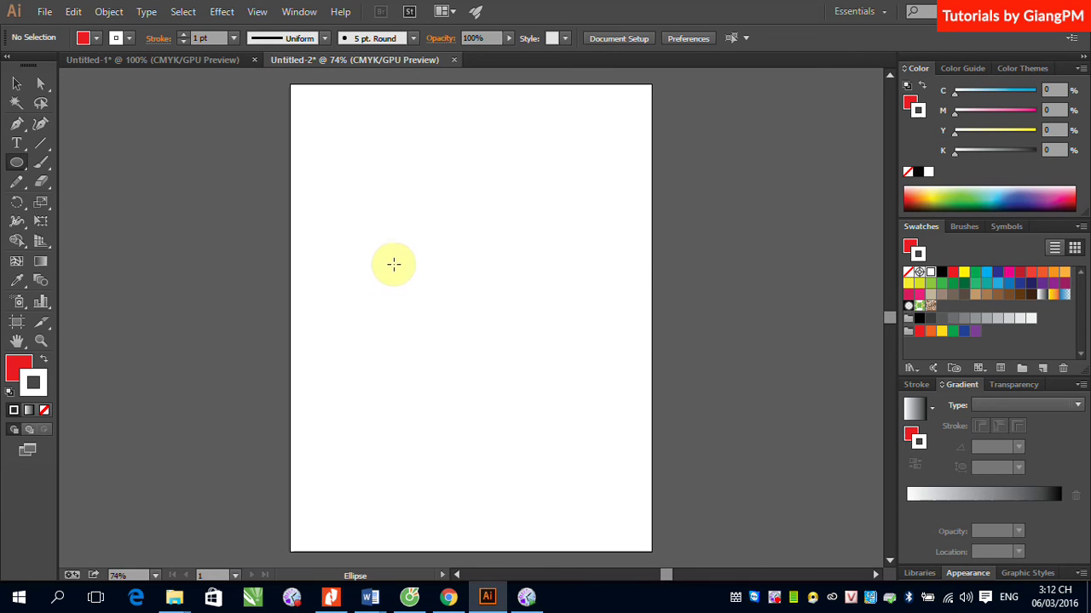
pyautogui.moveTo(402, 256); pyautogui.dragTo(484, 348)
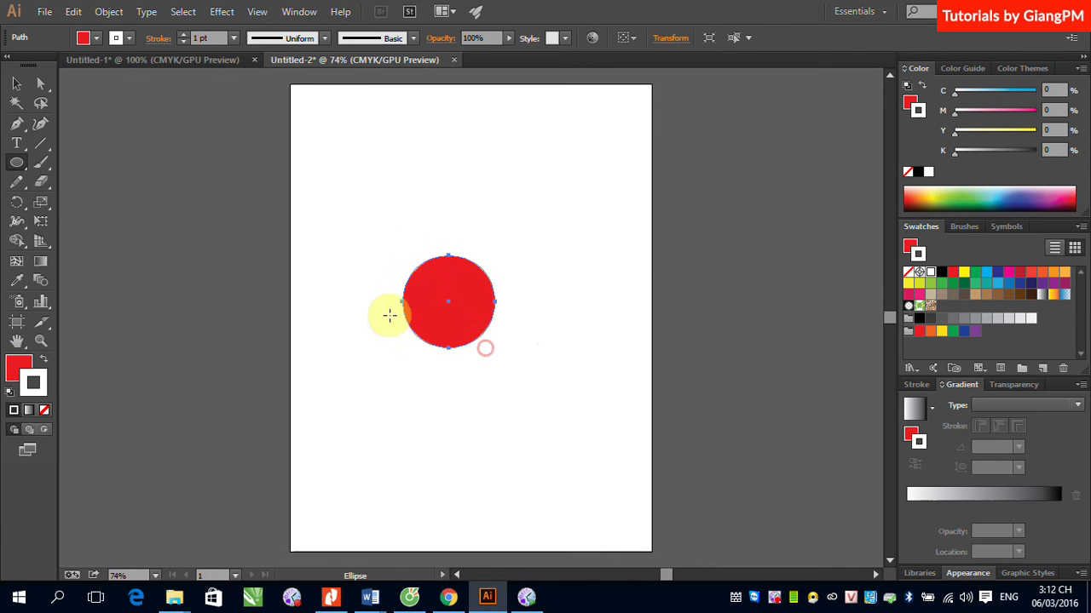
pyautogui.click(16, 82)
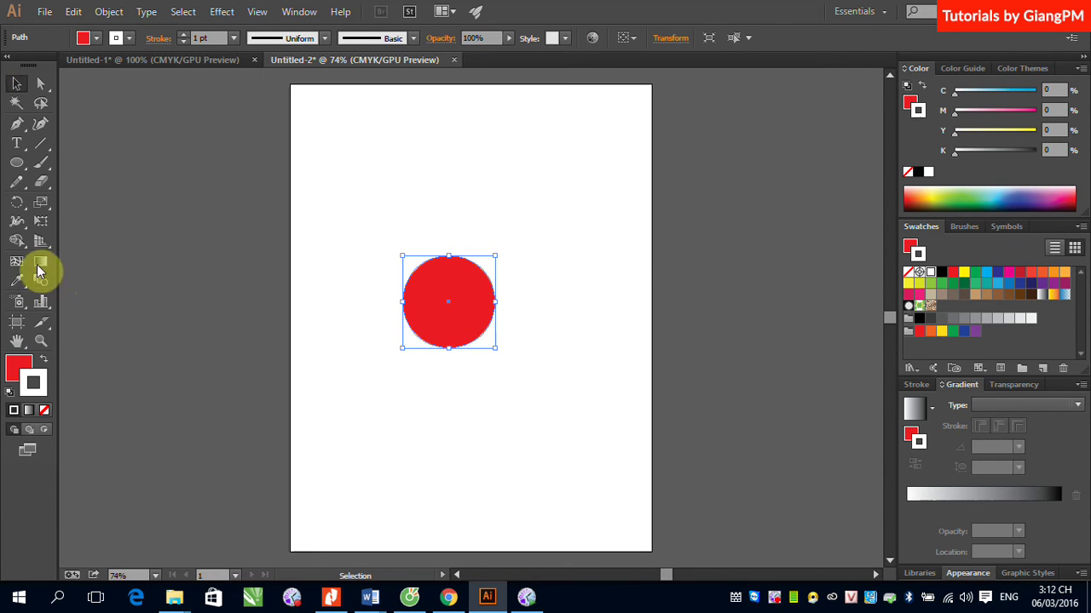
# - Draw a slightly tilted five-pointed star larger than the circle and place it over the circle
pyautogui.click(15, 166)
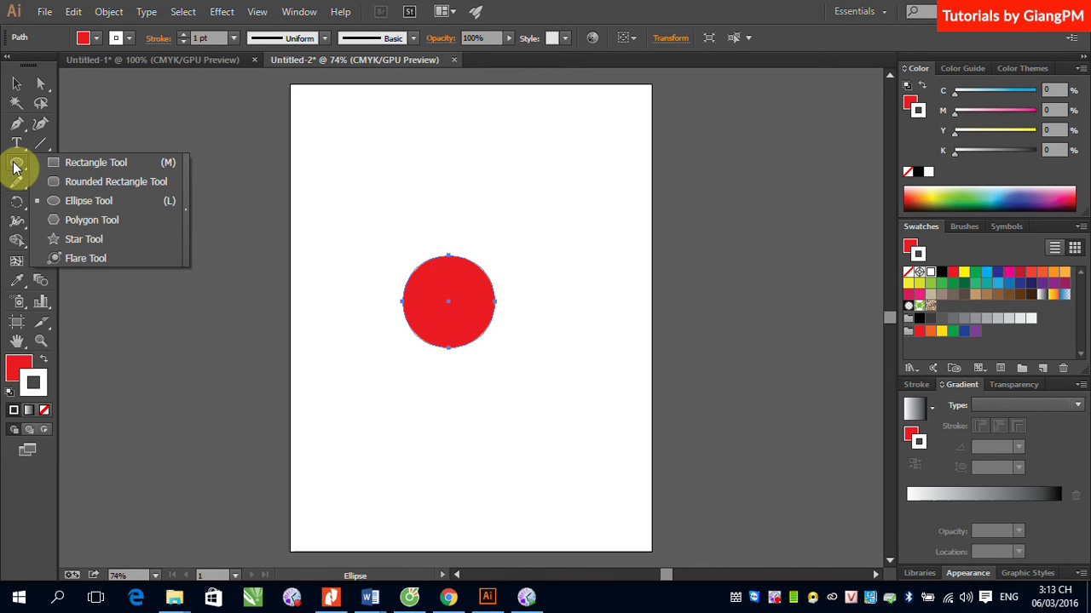
pyautogui.moveTo(13, 168); pyautogui.dragTo(75, 238)
pyautogui.moveTo(399, 240); pyautogui.dragTo(433, 312)
pyautogui.click(17, 85)
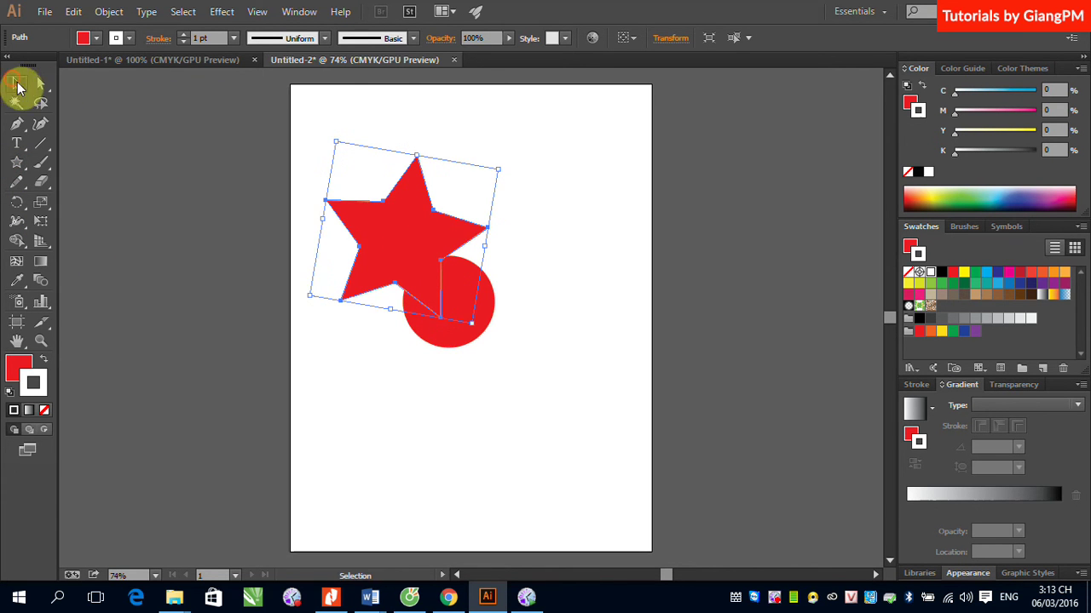
pyautogui.moveTo(384, 236); pyautogui.dragTo(435, 295)
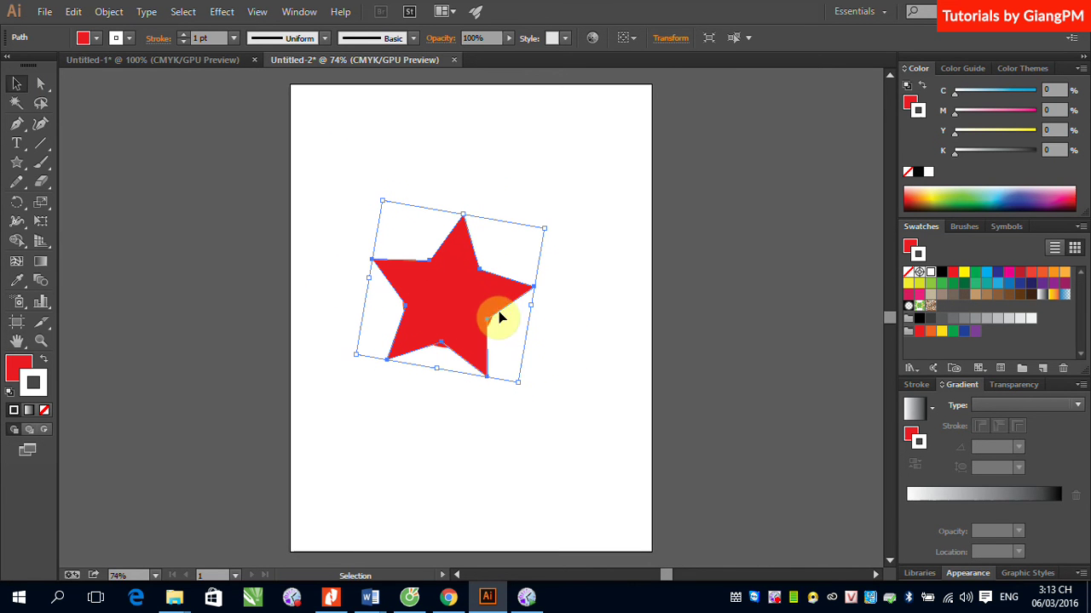
# - Remove the star's stroke and fill it with green (C 100, M 0, Y 100, K 0)
pyautogui.click(961, 192)
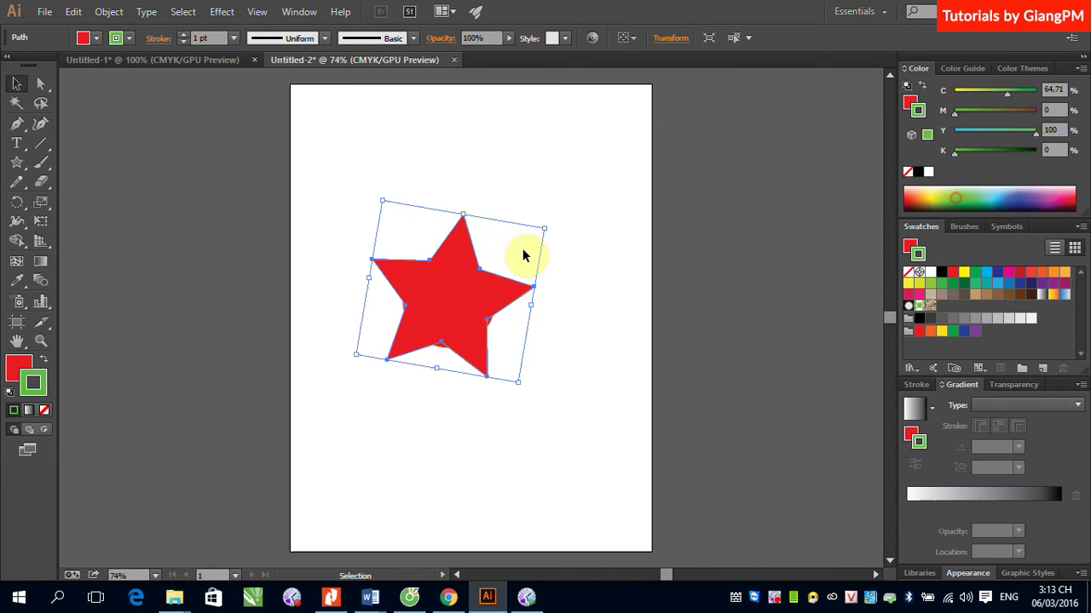
pyautogui.click(45, 410)
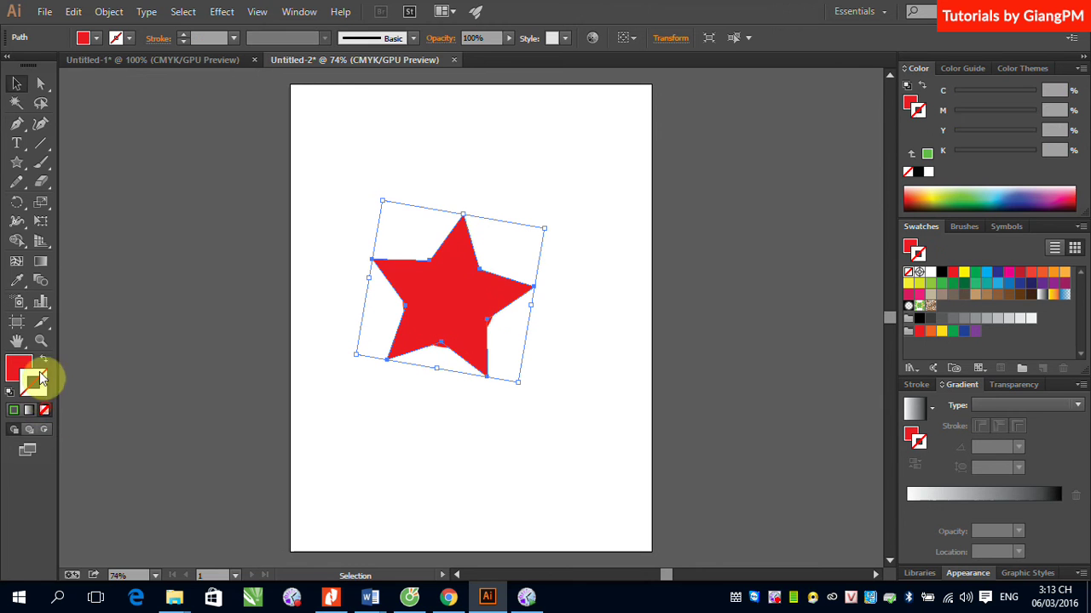
pyautogui.click(19, 366)
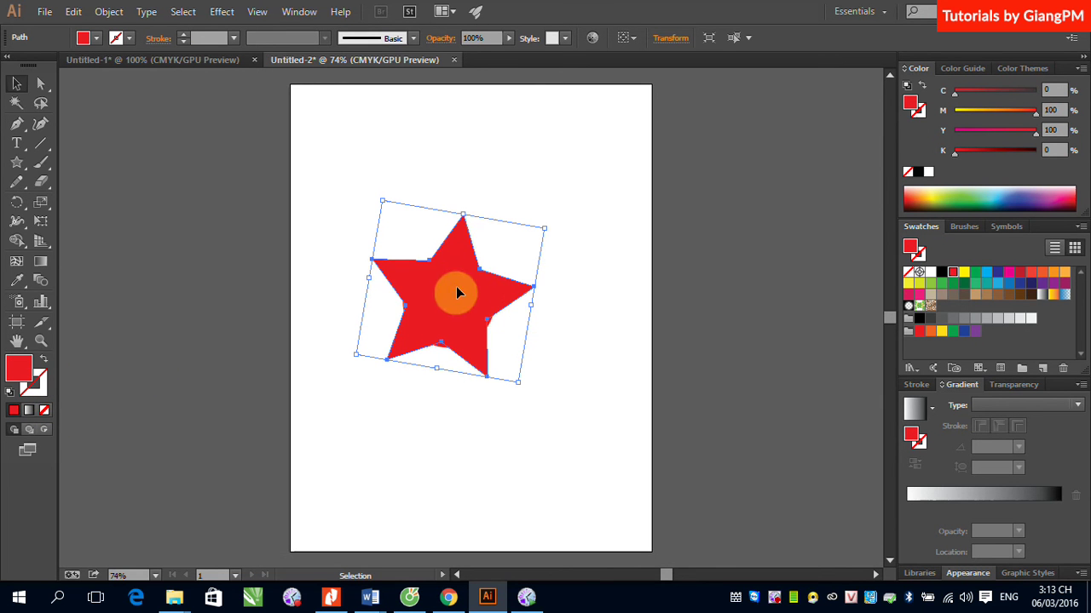
pyautogui.click(975, 272)
# - Reposition the green star so it covers most of the red circle, and select both shapes
pyautogui.moveTo(487, 288); pyautogui.dragTo(469, 372)
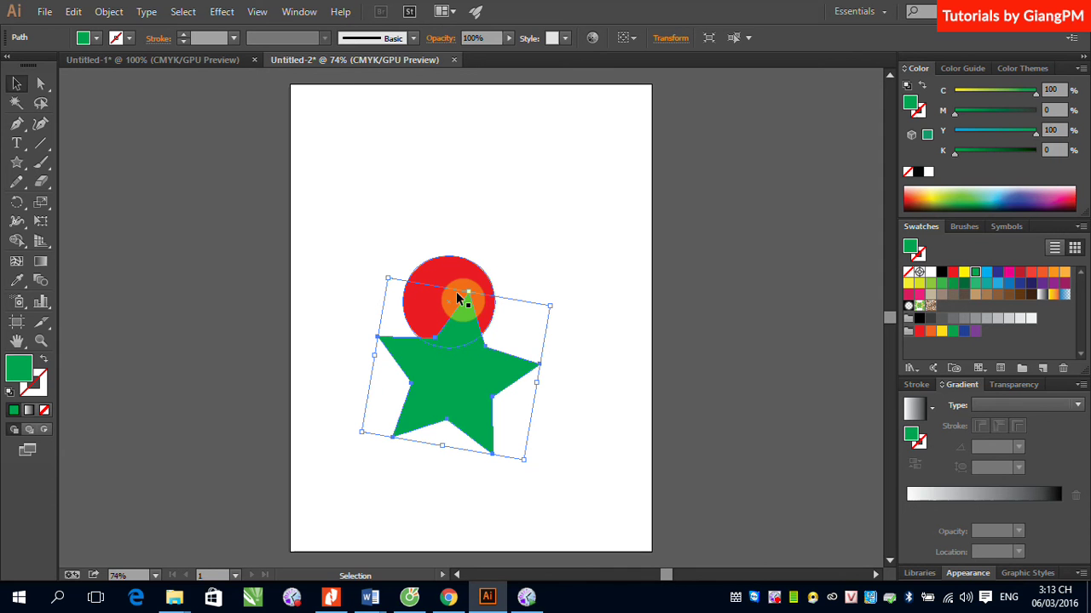
pyautogui.moveTo(457, 293); pyautogui.dragTo(448, 279)
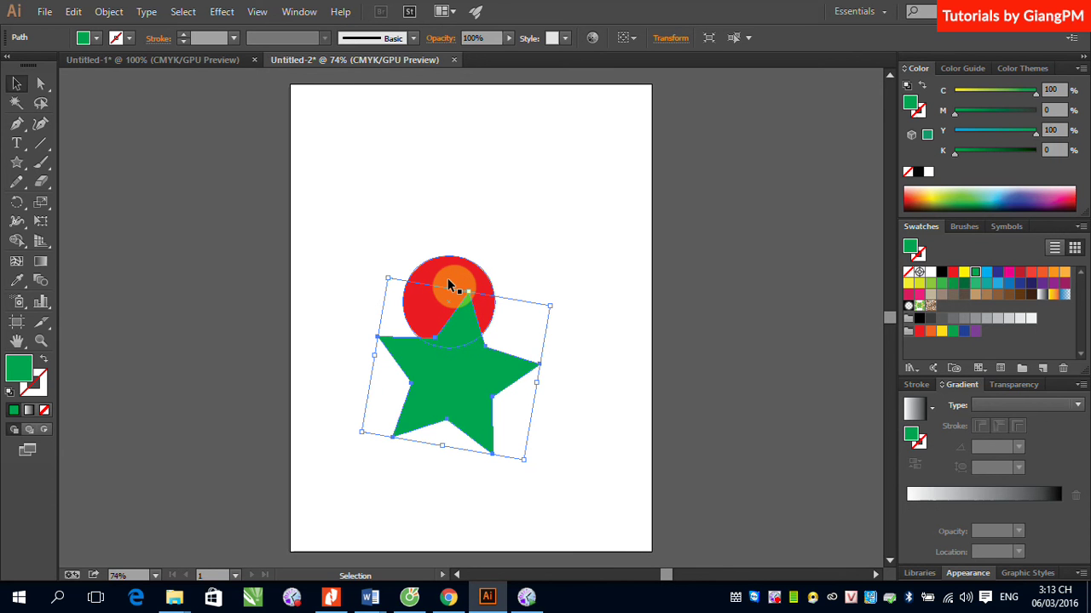
pyautogui.moveTo(477, 366); pyautogui.dragTo(471, 311)
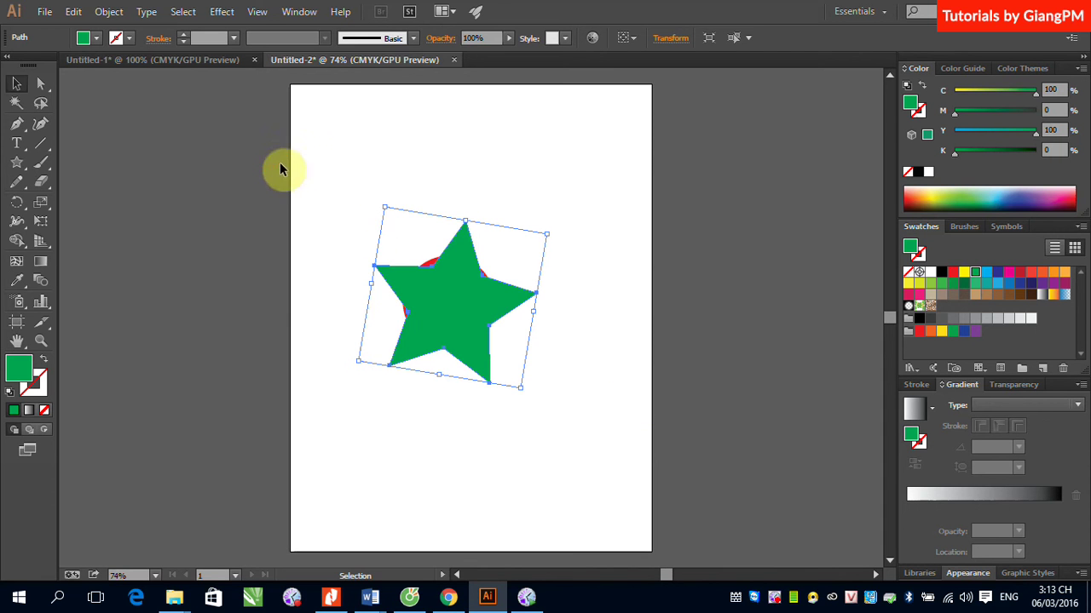
pyautogui.moveTo(280, 162); pyautogui.dragTo(626, 441)
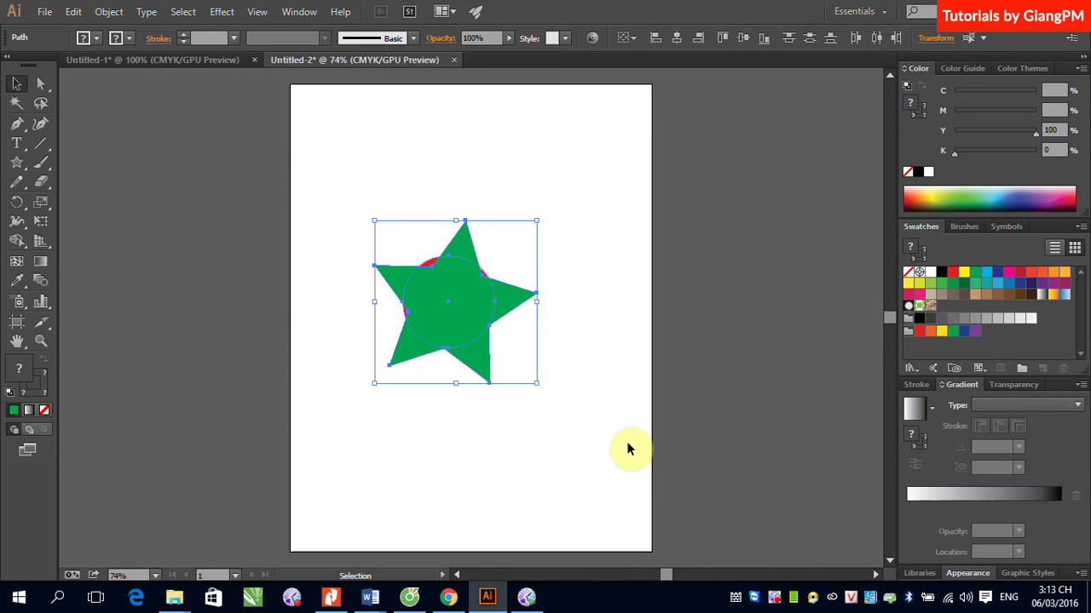
# - Distort the red circle into the star's shape with Envelope Distort's Make with Top Object, then deselect it
pyautogui.click(110, 12)
pyautogui.moveTo(181, 412)
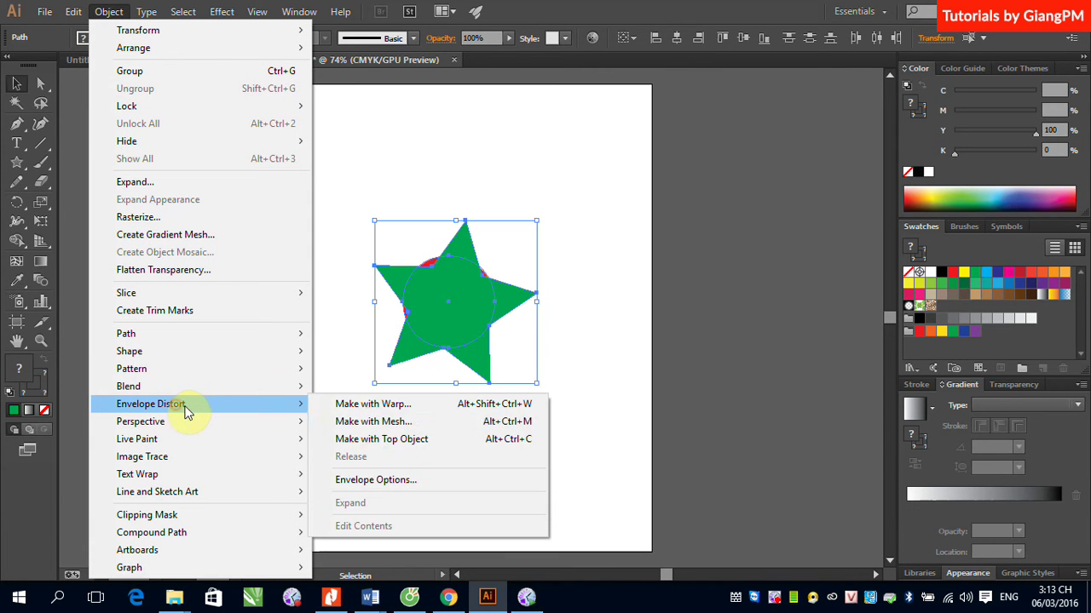
pyautogui.click(409, 449)
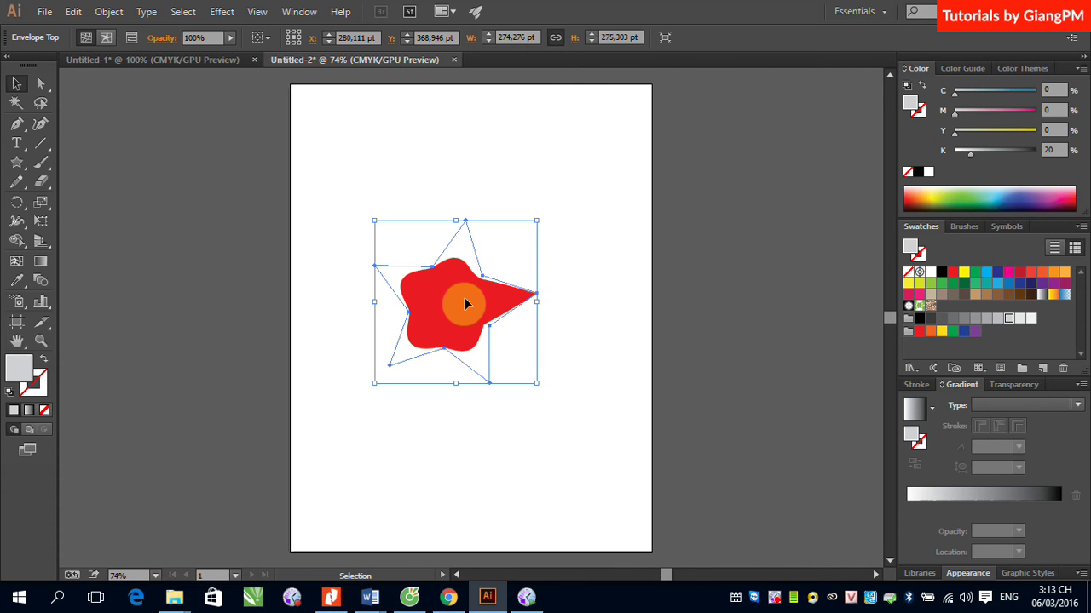
pyautogui.click(575, 241)
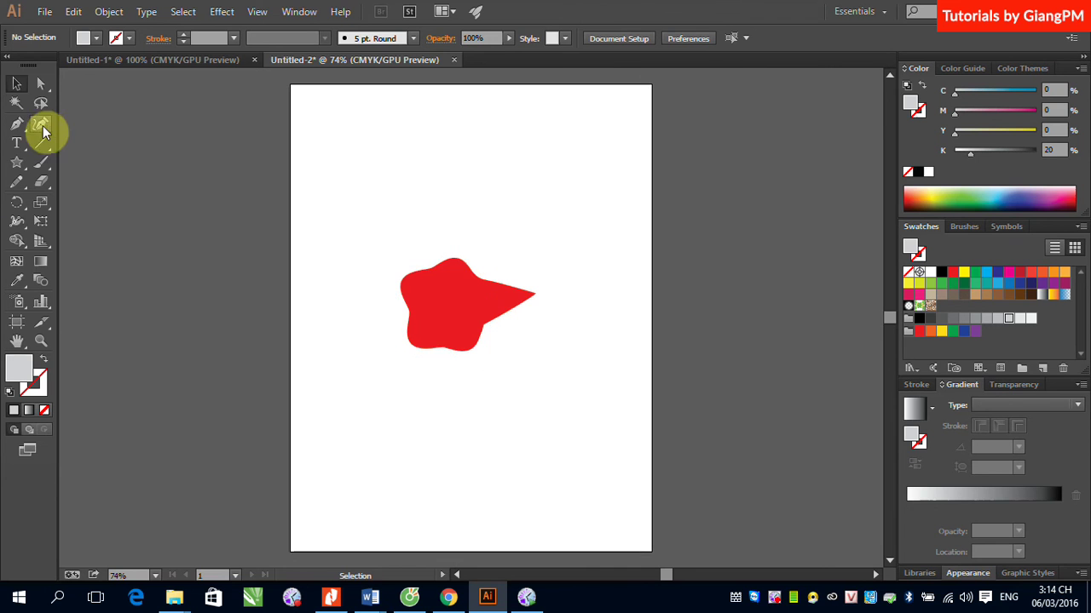
# - Move the envelope's inner corner between its upper-left and top tips slightly inward with the Direct Selection tool
pyautogui.click(40, 83)
pyautogui.click(426, 284)
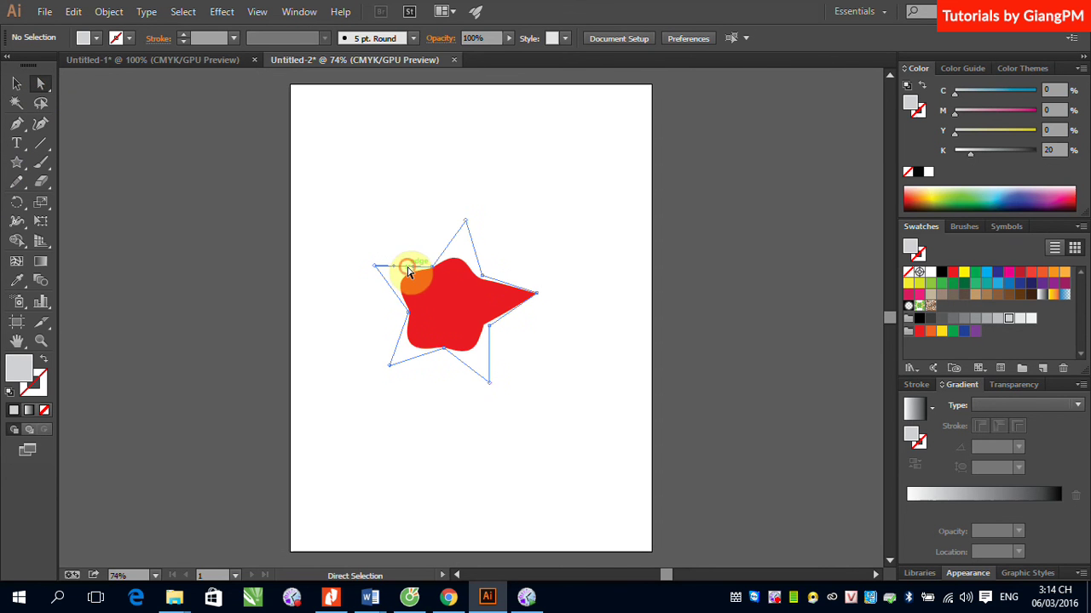
pyautogui.moveTo(433, 272); pyautogui.dragTo(477, 311)
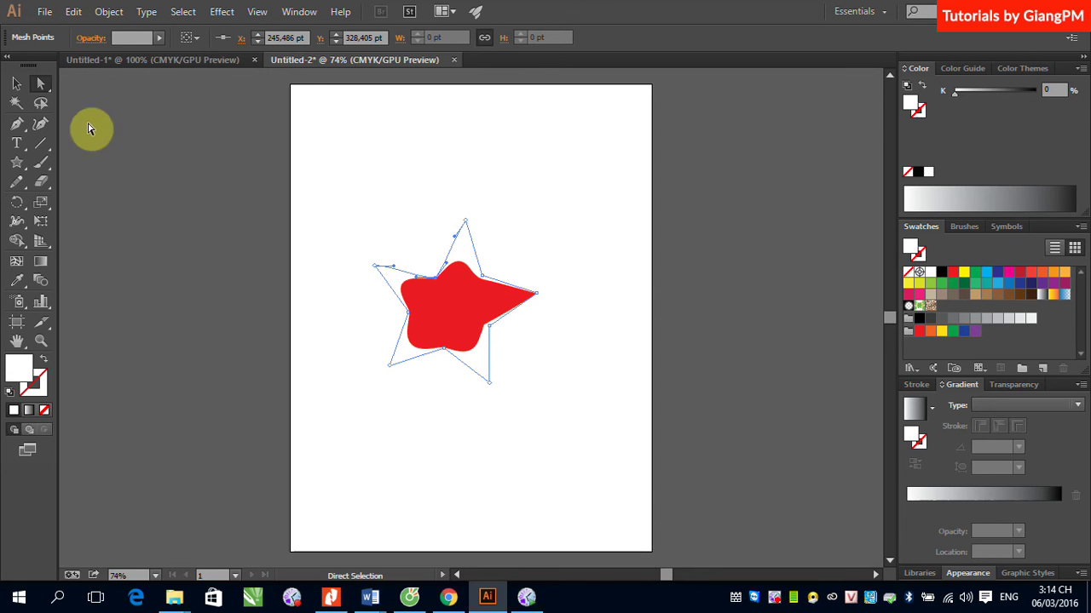
# - Release the star-shaped envelope back into separate shapes and deselect them
pyautogui.click(104, 12)
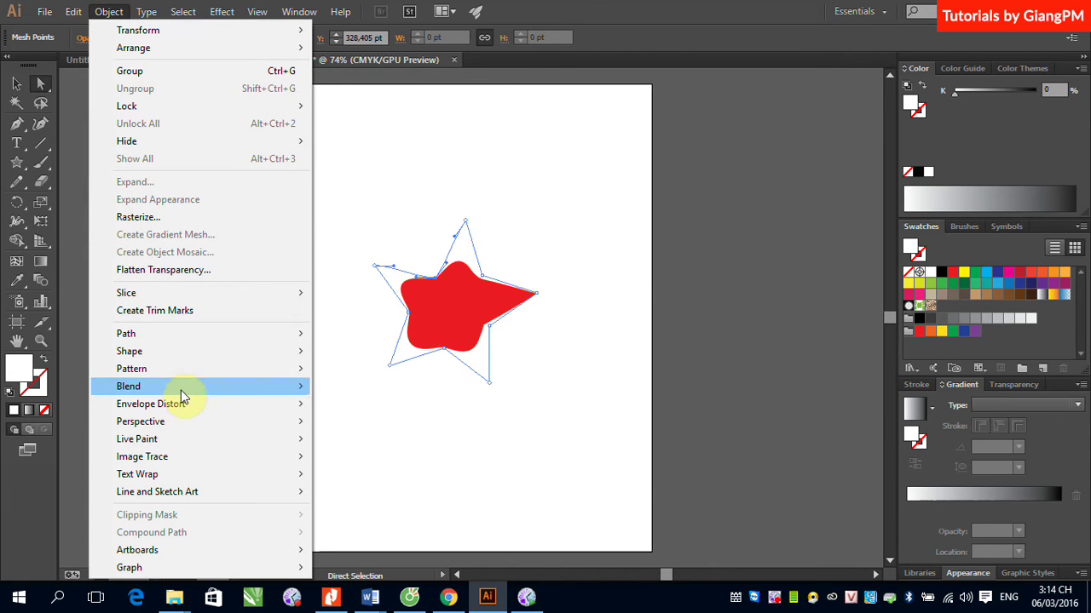
pyautogui.moveTo(181, 388)
pyautogui.click(17, 85)
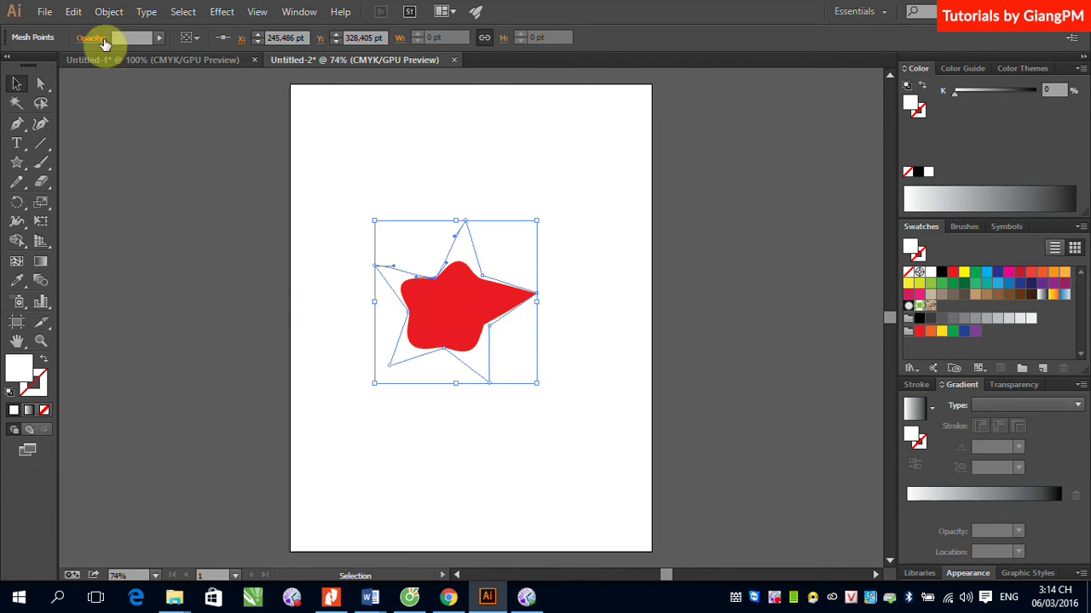
pyautogui.click(109, 11)
pyautogui.moveTo(179, 404)
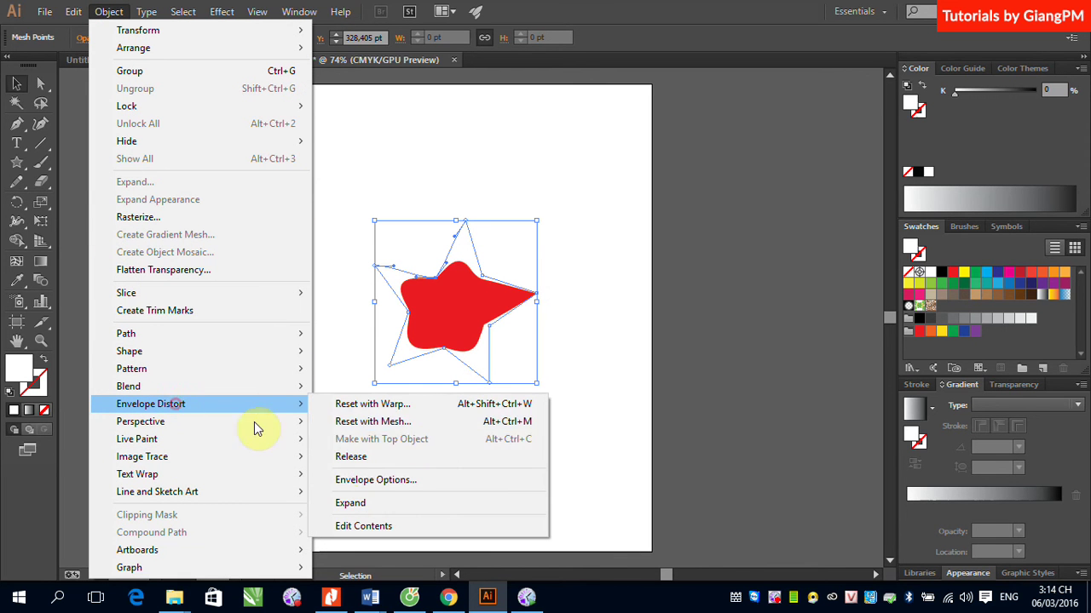
pyautogui.click(359, 460)
pyautogui.click(316, 333)
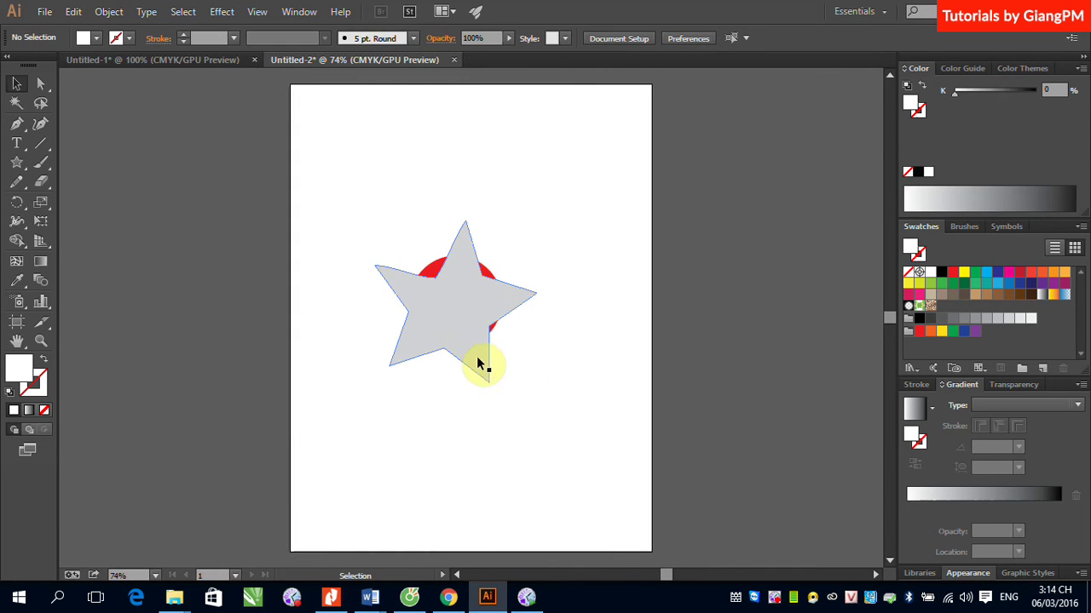
# - Move the grey star off the red circle and delete the star
pyautogui.moveTo(475, 354); pyautogui.dragTo(284, 451)
pyautogui.click(462, 327)
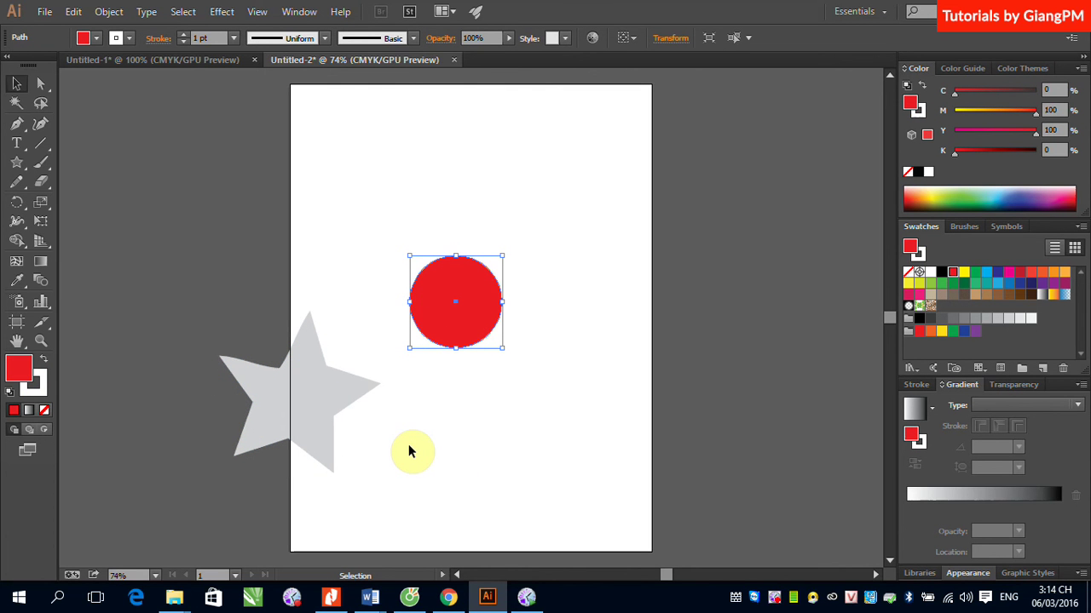
pyautogui.click(343, 410)
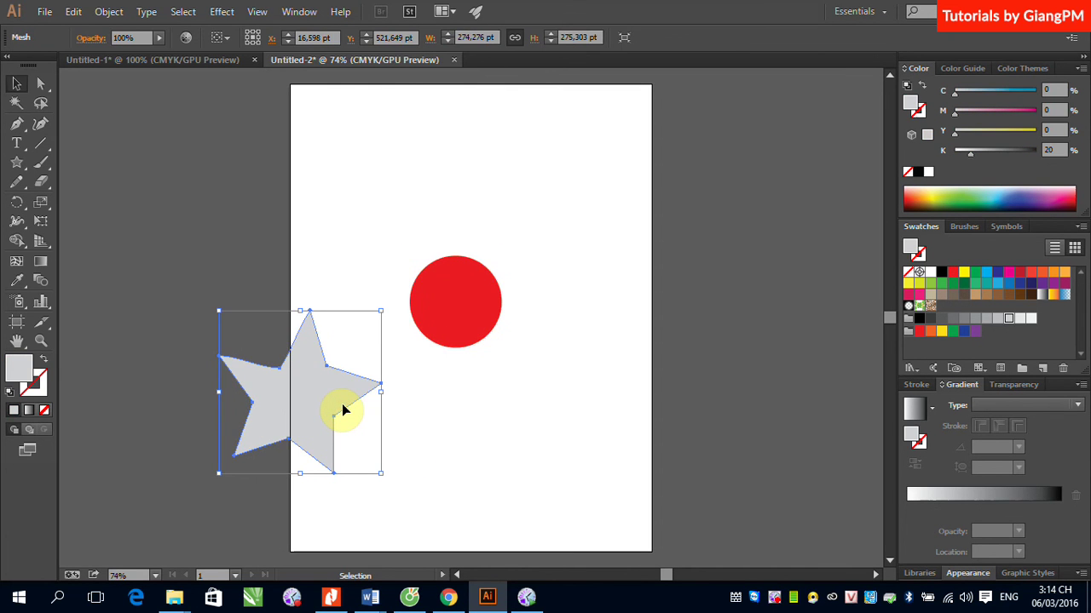
pyautogui.press('Delete')
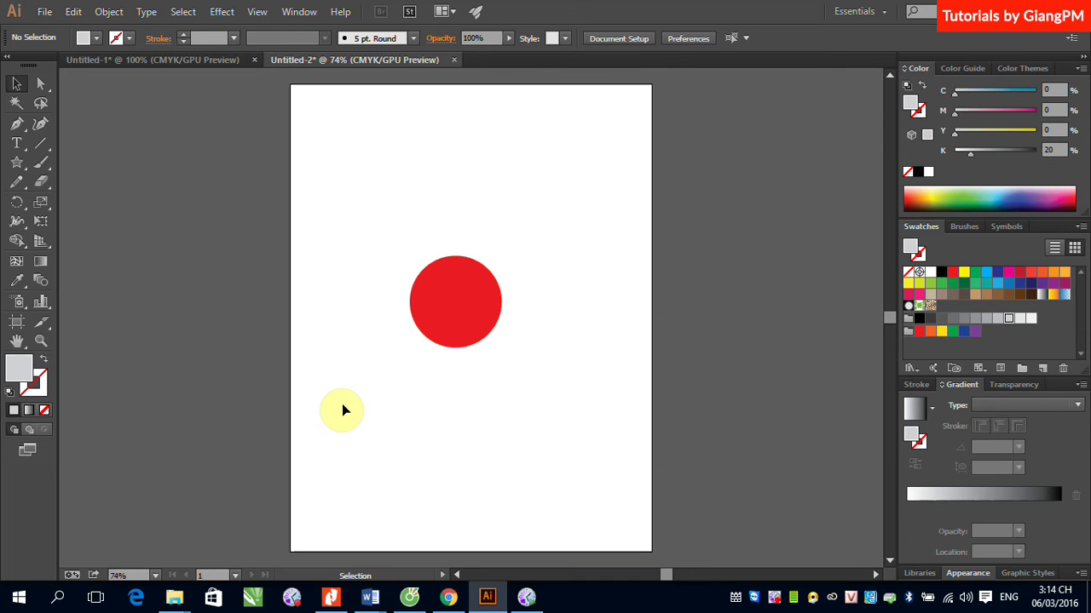
# - Move the red circle off the artboard and delete it
pyautogui.click(438, 299)
pyautogui.click(433, 273)
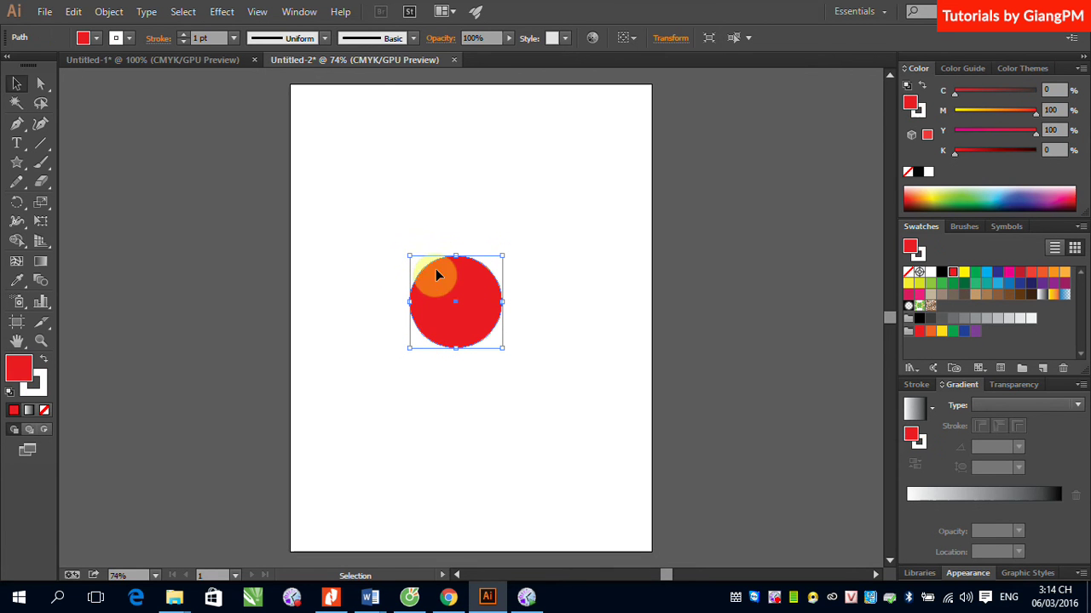
pyautogui.click(468, 332)
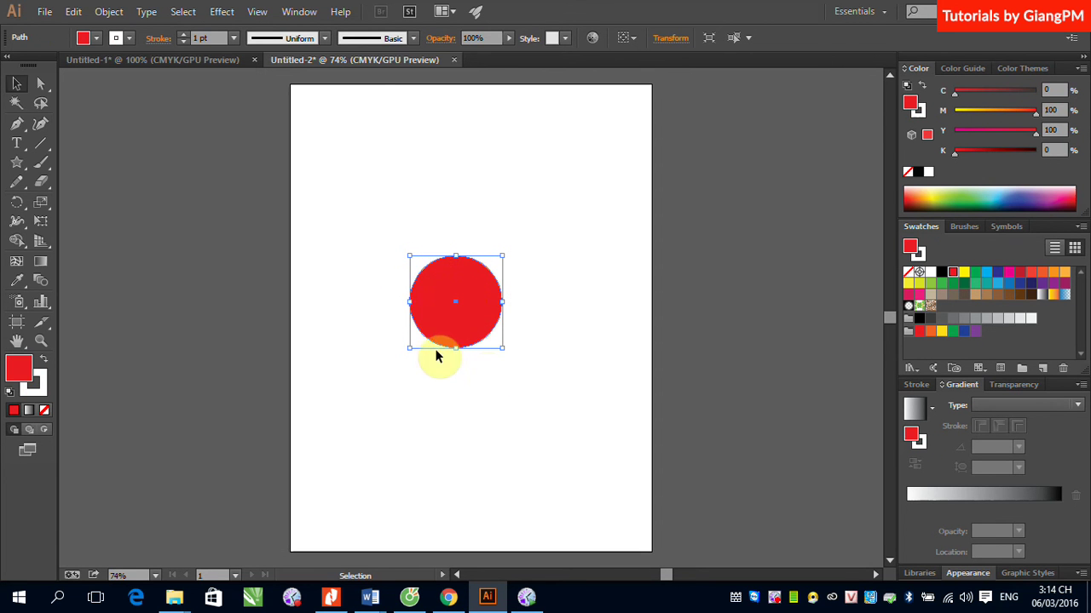
pyautogui.moveTo(456, 329); pyautogui.dragTo(162, 420)
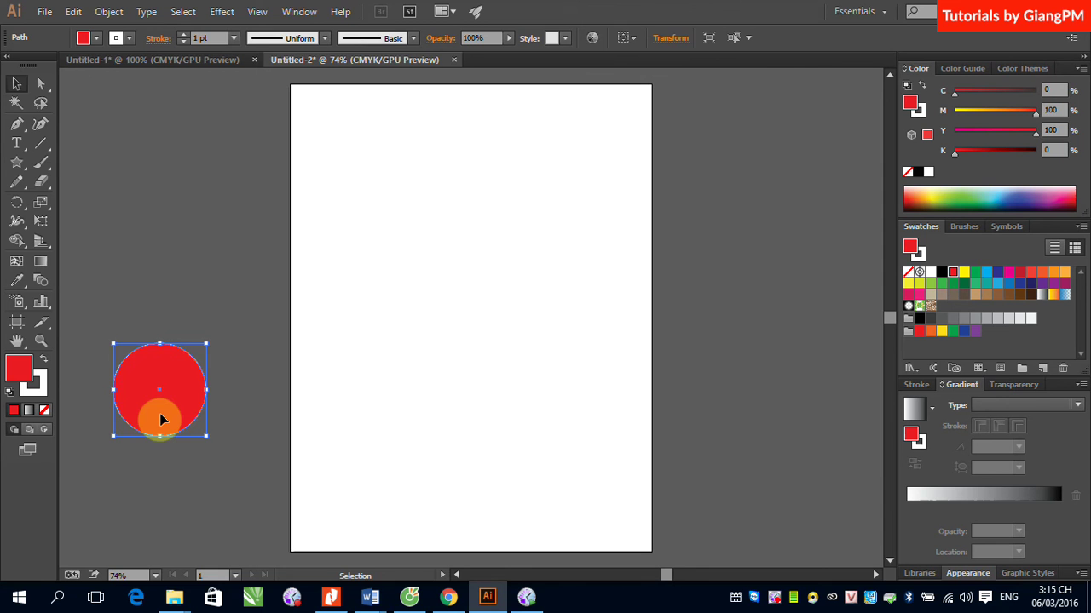
pyautogui.press('Delete')
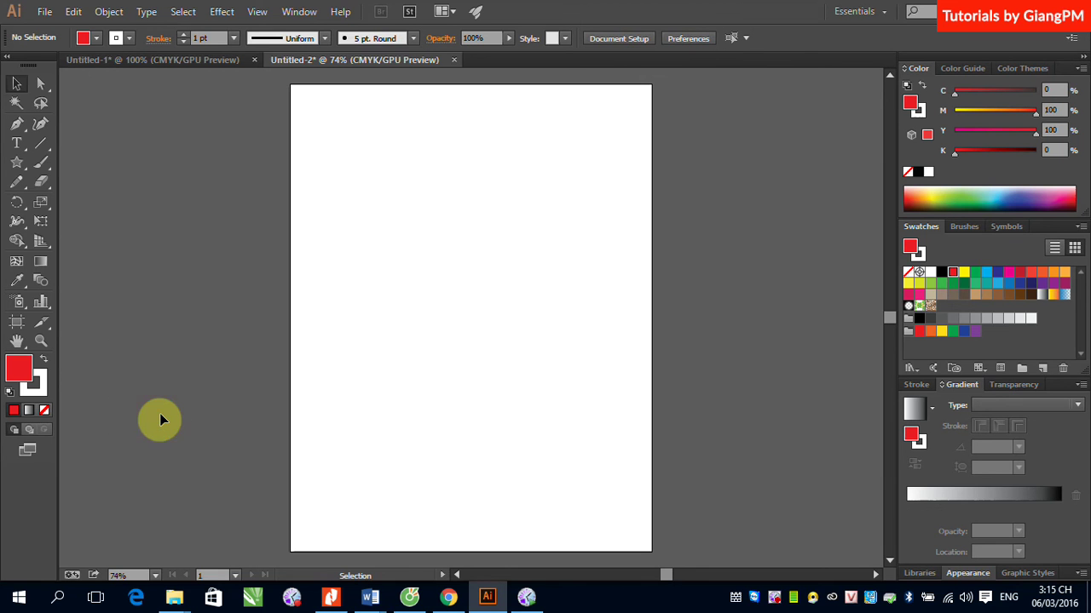
pyautogui.click(17, 143)
pyautogui.click(365, 163)
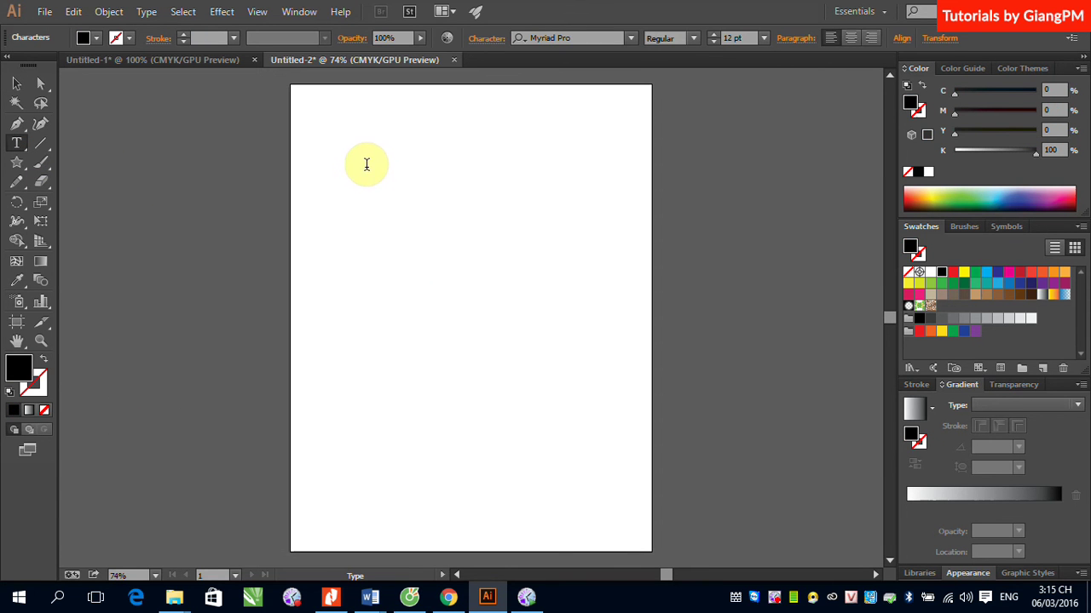
pyautogui.click(17, 83)
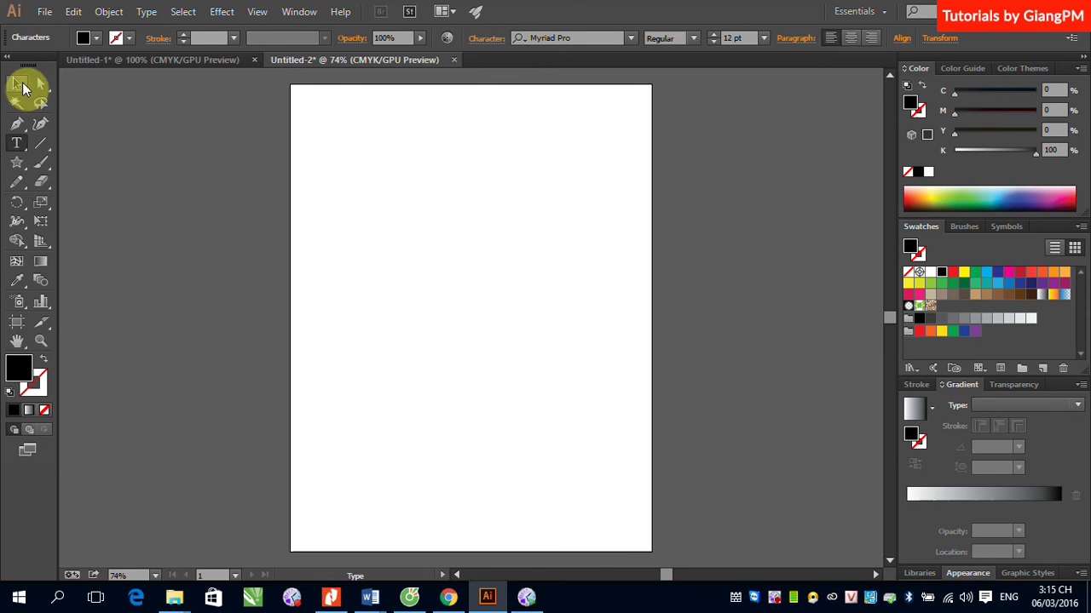
pyautogui.click(81, 111)
# - Create a large area text frame across the middle of the artboard containing ENTER FOCUS ACADEMY
pyautogui.click(17, 143)
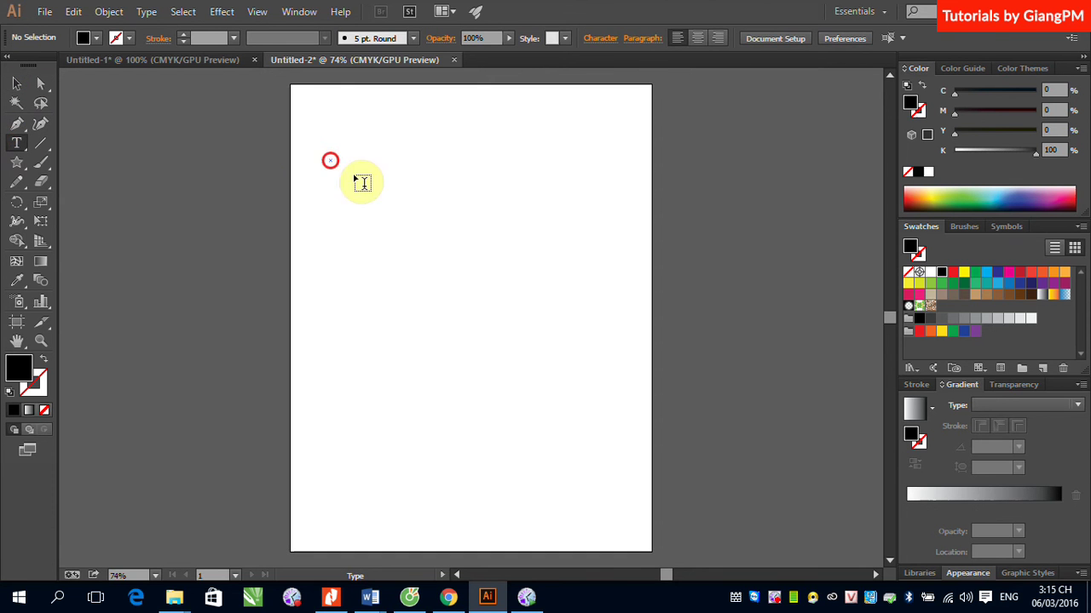
pyautogui.moveTo(330, 160); pyautogui.dragTo(589, 426)
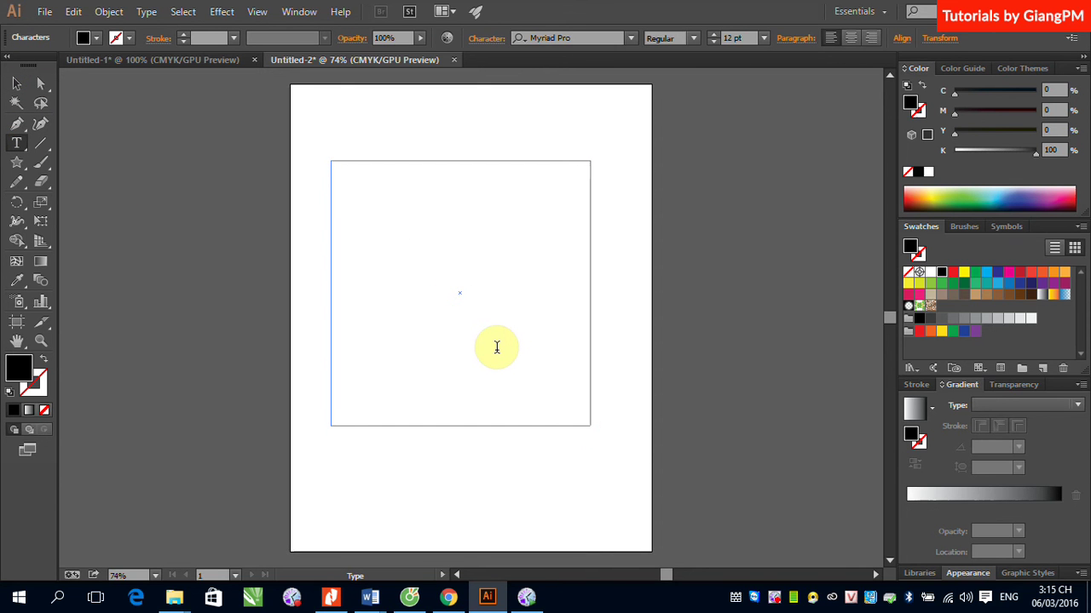
pyautogui.write('ENTER FOCUS ACADEMY')
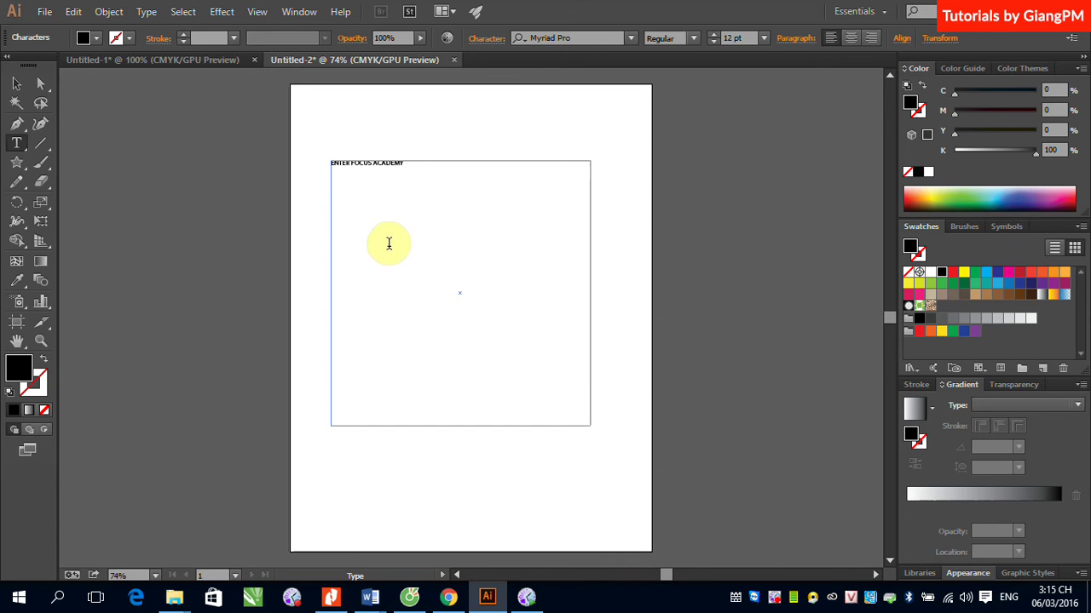
# - Copy the phrase ENTER FOCUS ACADEMY and paste it repeatedly until it fills the text frame, then deselect the text
pyautogui.moveTo(407, 163); pyautogui.dragTo(316, 164)
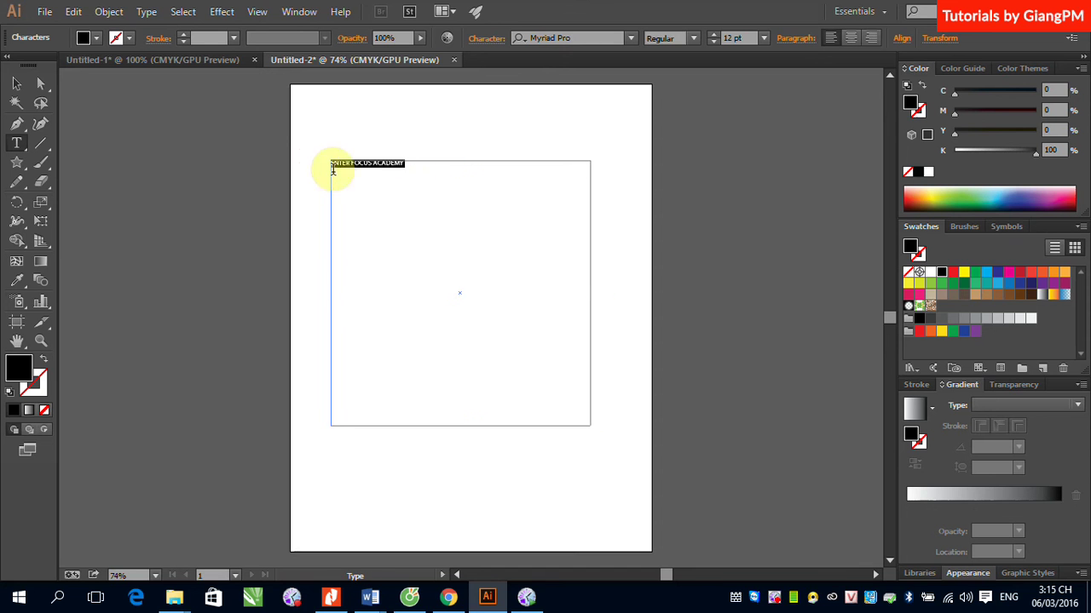
pyautogui.click(422, 163)
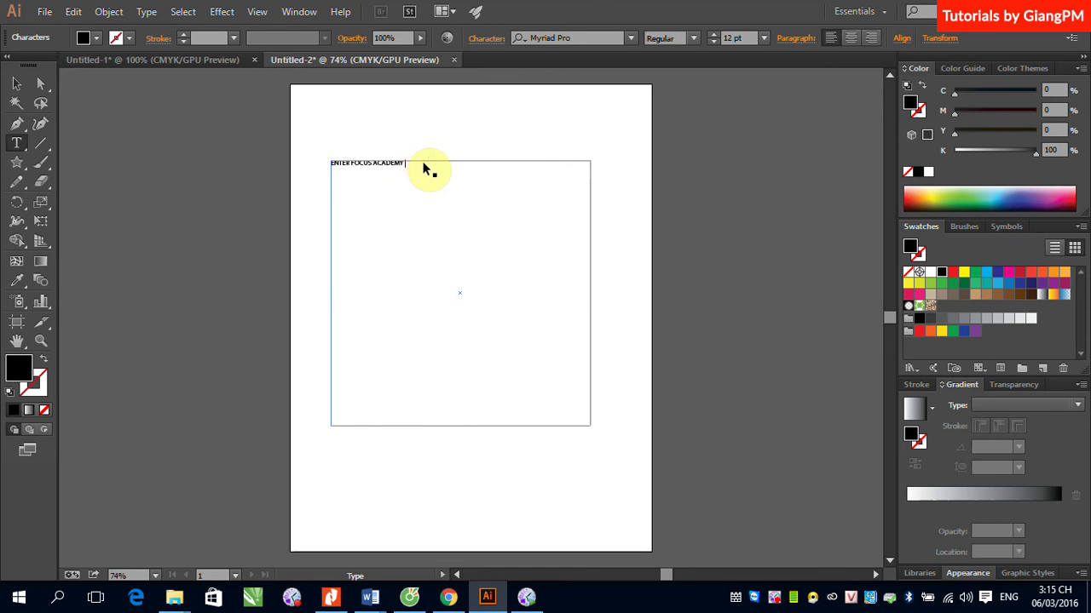
pyautogui.hotkey('ctrl', 'v')
pyautogui.hotkey('ctrl', 'v')
pyautogui.hotkey('ctrl', 'v')
pyautogui.hotkey('ctrl', 'v')
pyautogui.hotkey('ctrl', 'v')
pyautogui.hotkey('ctrl', 'v')
pyautogui.hotkey('ctrl', 'v')
pyautogui.hotkey('ctrl', 'v')
pyautogui.hotkey('ctrl', 'v')
pyautogui.hotkey('ctrl', 'v')
pyautogui.hotkey('ctrl', 'v')
pyautogui.hotkey('ctrl', 'v')
pyautogui.hotkey('ctrl', 'v')
pyautogui.hotkey('ctrl', 'v')
pyautogui.hotkey('ctrl', 'v')
pyautogui.hotkey('ctrl', 'v')
pyautogui.hotkey('ctrl', 'v')
pyautogui.hotkey('ctrl', 'v')
pyautogui.hotkey('ctrl', 'v')
pyautogui.hotkey('ctrl', 'v')
pyautogui.hotkey('ctrl', 'v')
pyautogui.hotkey('ctrl', 'v')
pyautogui.hotkey('ctrl', 'v')
pyautogui.hotkey('ctrl', 'v')
pyautogui.hotkey('ctrl', 'v')
pyautogui.hotkey('ctrl', 'v')
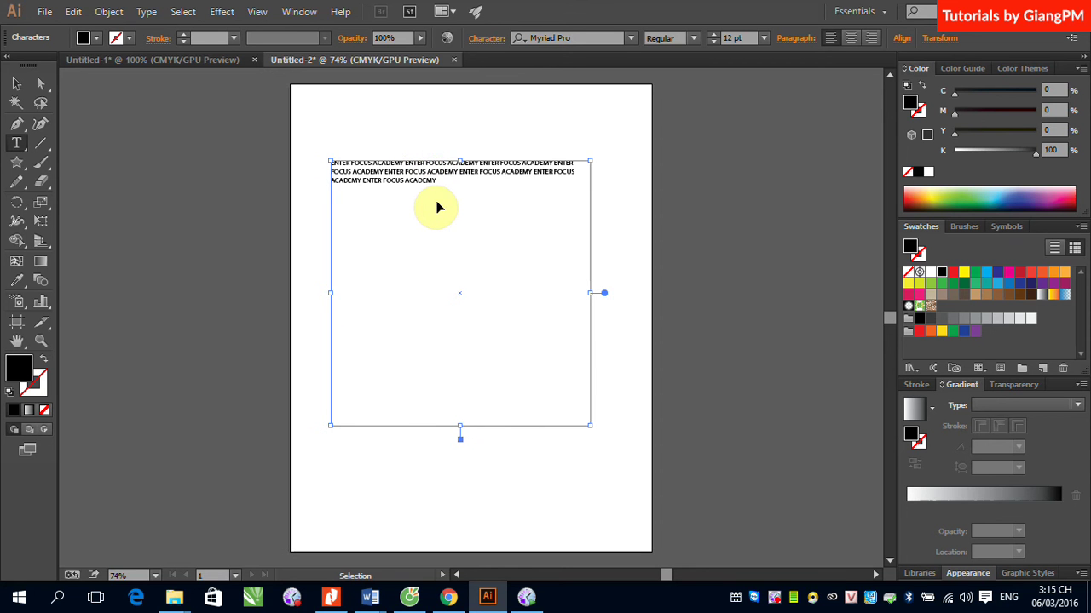
pyautogui.hotkey('ctrl', 'v')
pyautogui.hotkey('ctrl', 'v')
pyautogui.hotkey('ctrl', 'v')
pyautogui.hotkey('ctrl', 'v')
pyautogui.hotkey('ctrl', 'v')
pyautogui.hotkey('ctrl', 'v')
pyautogui.hotkey('ctrl', 'v')
pyautogui.hotkey('ctrl', 'v')
pyautogui.hotkey('ctrl', 'v')
pyautogui.hotkey('ctrl', 'v')
pyautogui.hotkey('ctrl', 'v')
pyautogui.hotkey('ctrl', 'v')
pyautogui.hotkey('ctrl', 'v')
pyautogui.hotkey('ctrl', 'v')
pyautogui.hotkey('ctrl', 'v')
pyautogui.hotkey('ctrl', 'v')
pyautogui.hotkey('ctrl', 'v')
pyautogui.hotkey('ctrl', 'v')
pyautogui.hotkey('ctrl', 'v')
pyautogui.hotkey('ctrl', 'v')
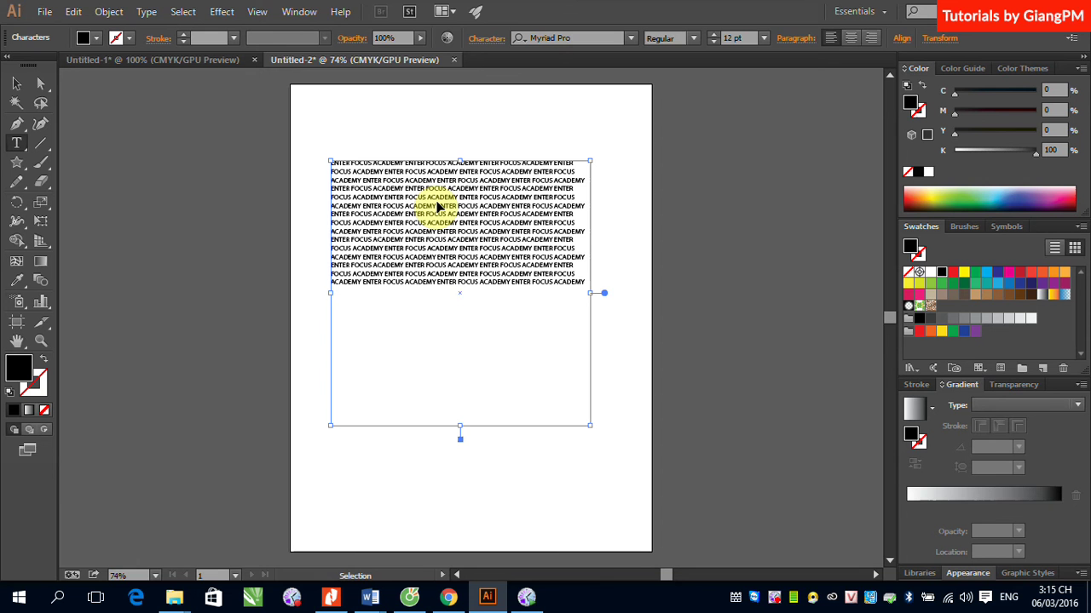
pyautogui.hotkey('ctrl', 'v')
pyautogui.hotkey('ctrl', 'v')
pyautogui.hotkey('ctrl', 'v')
pyautogui.hotkey('ctrl', 'v')
pyautogui.hotkey('ctrl', 'v')
pyautogui.hotkey('ctrl', 'v')
pyautogui.hotkey('ctrl', 'v')
pyautogui.hotkey('ctrl', 'v')
pyautogui.hotkey('ctrl', 'v')
pyautogui.hotkey('ctrl', 'v')
pyautogui.hotkey('ctrl', 'v')
pyautogui.hotkey('ctrl', 'v')
pyautogui.hotkey('ctrl', 'v')
pyautogui.hotkey('ctrl', 'v')
pyautogui.hotkey('ctrl', 'v')
pyautogui.hotkey('ctrl', 'v')
pyautogui.hotkey('ctrl', 'v')
pyautogui.hotkey('ctrl', 'v')
pyautogui.hotkey('ctrl', 'v')
pyautogui.hotkey('ctrl', 'v')
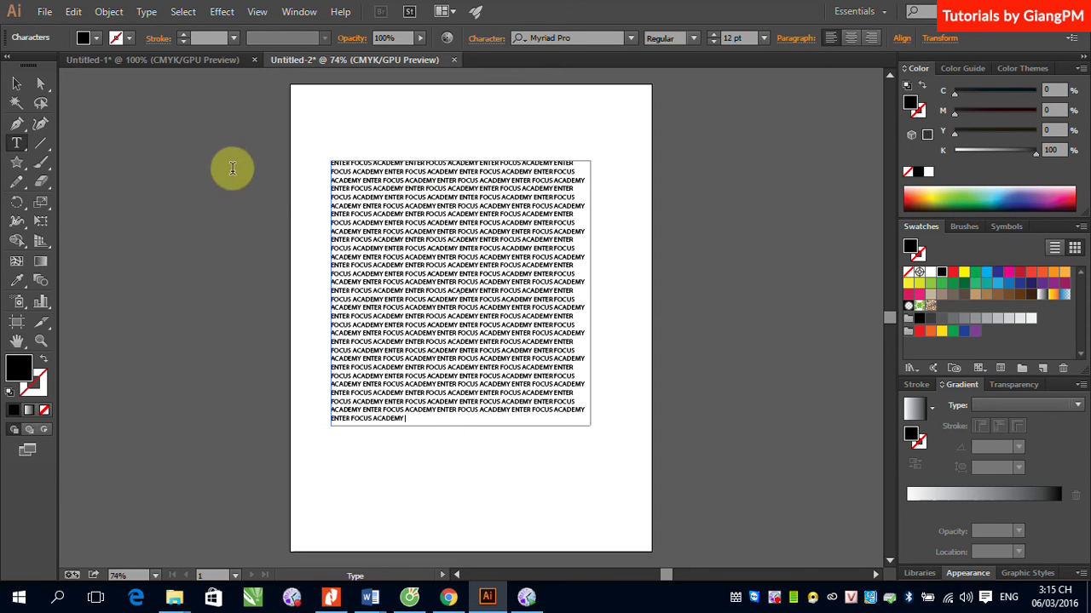
pyautogui.click(16, 83)
pyautogui.click(680, 248)
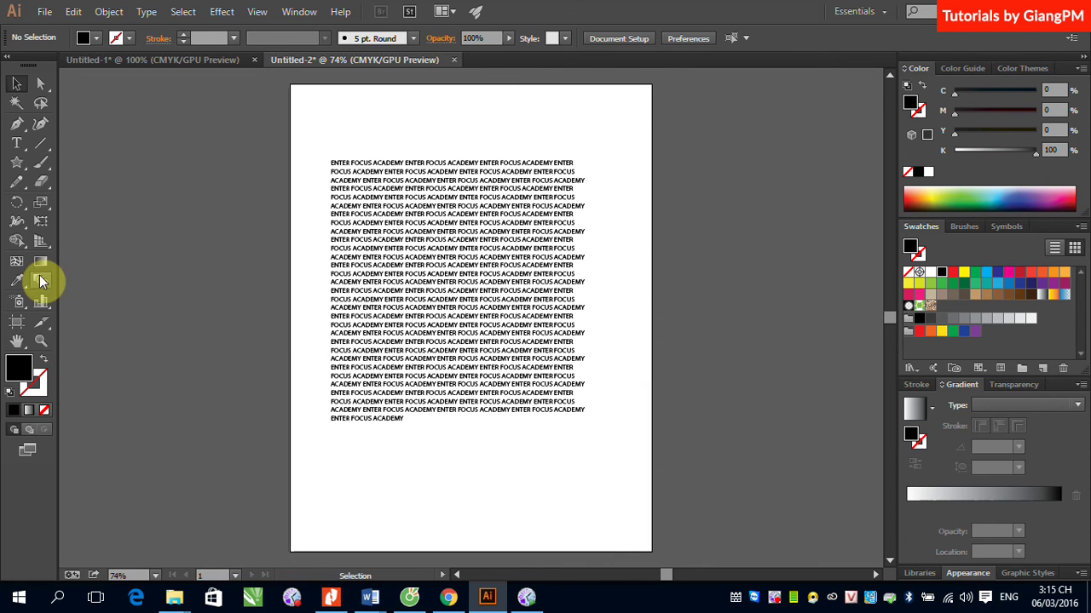
# - Draw a tilted black five-pointed star about 456 by 459 pt and position it over the text block
pyautogui.click(20, 168)
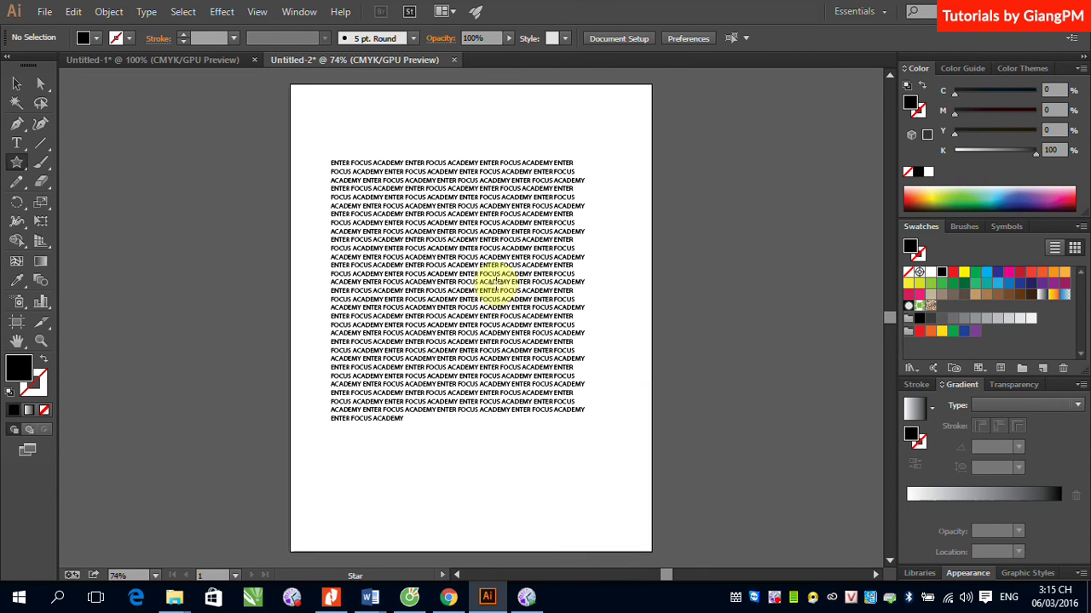
pyautogui.moveTo(368, 229); pyautogui.dragTo(499, 339)
pyautogui.click(15, 85)
pyautogui.moveTo(405, 227); pyautogui.dragTo(465, 294)
# - Select the star and the text block and distort the text into the star with Make with Top Object
pyautogui.moveTo(241, 130); pyautogui.dragTo(662, 434)
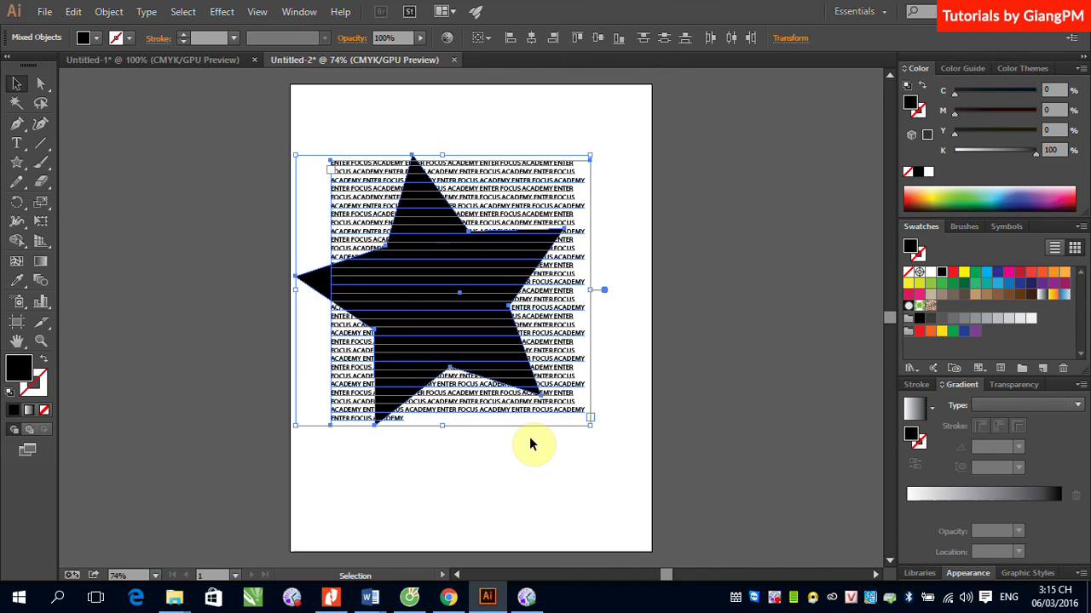
pyautogui.click(109, 12)
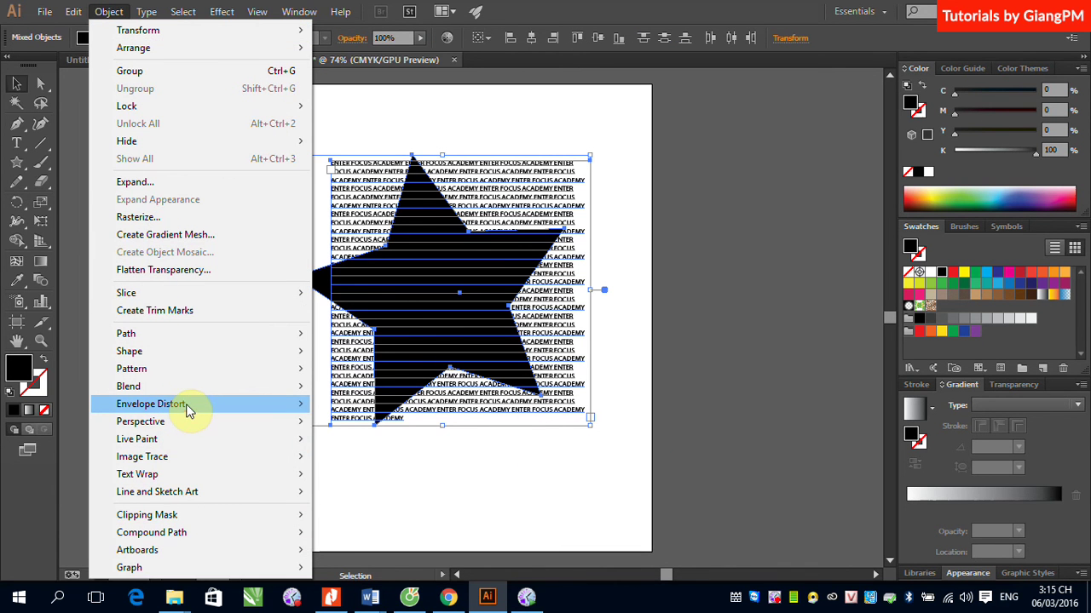
pyautogui.moveTo(188, 405)
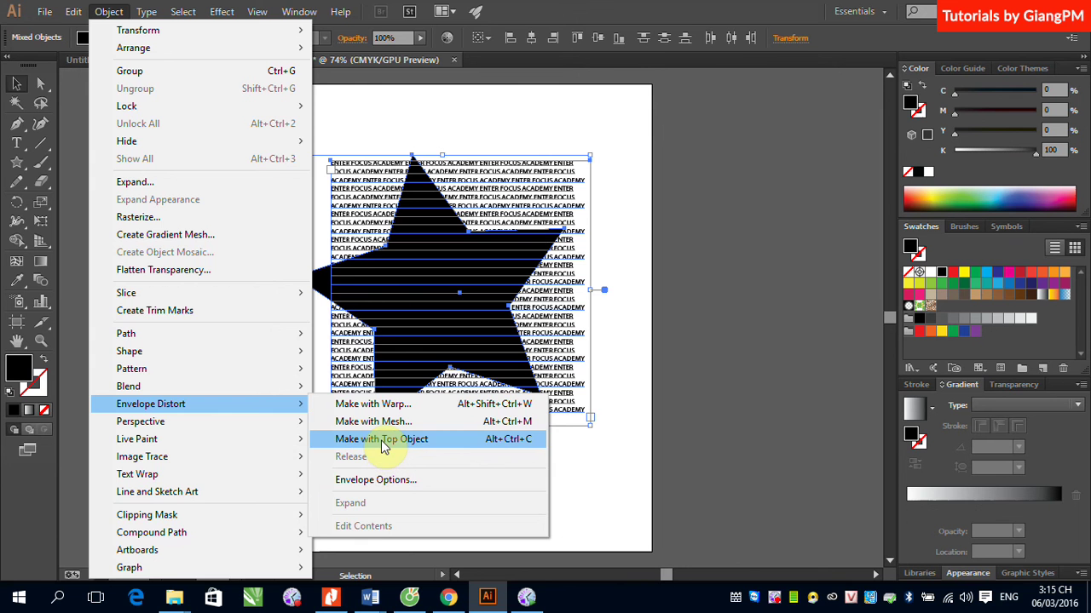
pyautogui.click(384, 447)
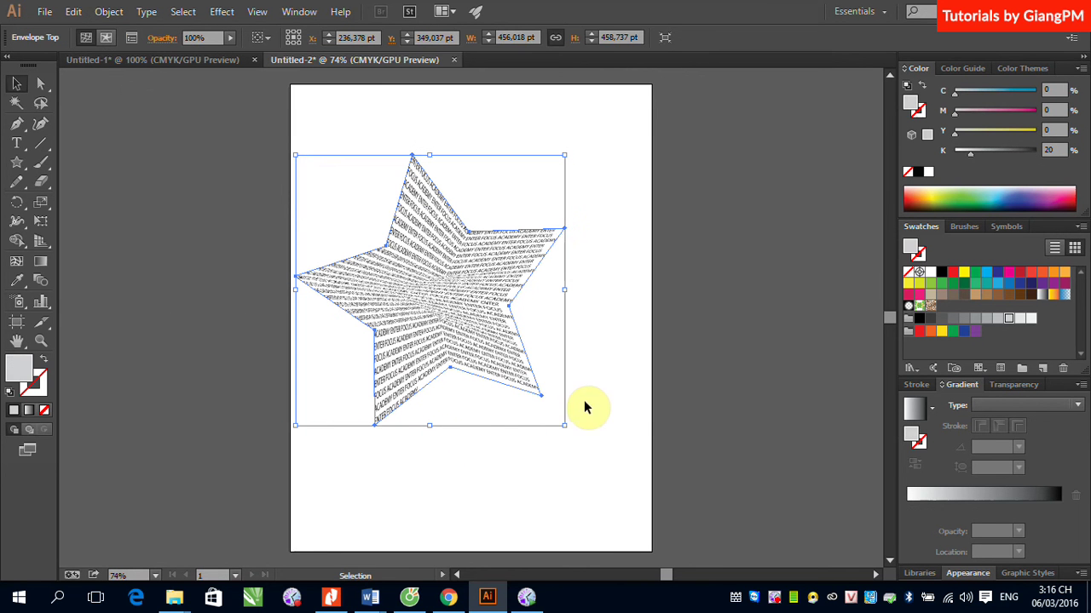
# - Examine up close how the text bends inside the star's arms and centre
pyautogui.press('a')
pyautogui.press('z')
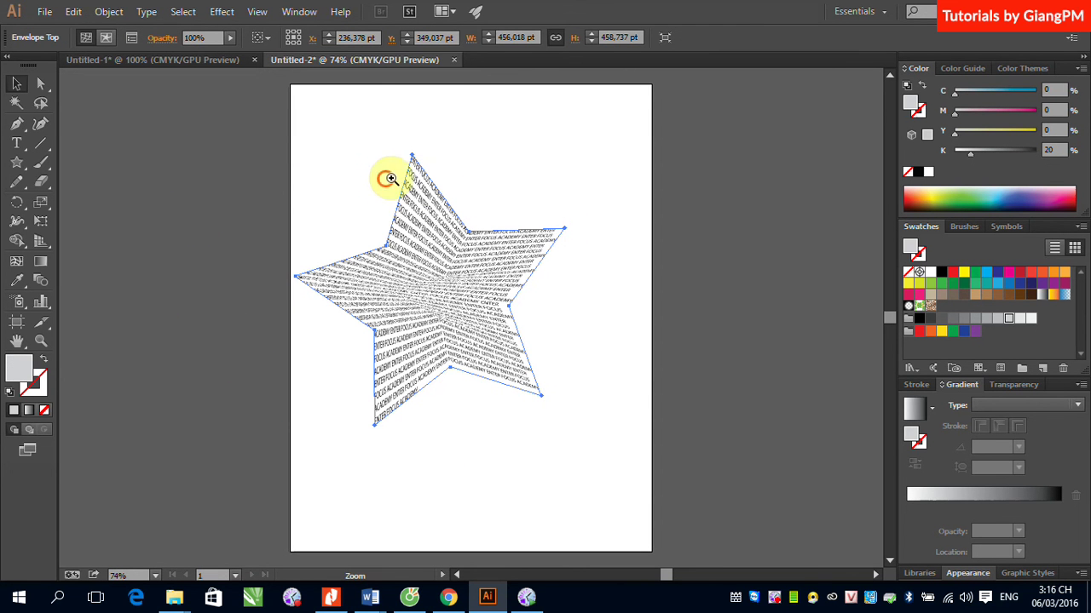
pyautogui.moveTo(389, 176); pyautogui.dragTo(478, 227)
pyautogui.moveTo(463, 267); pyautogui.dragTo(401, 341)
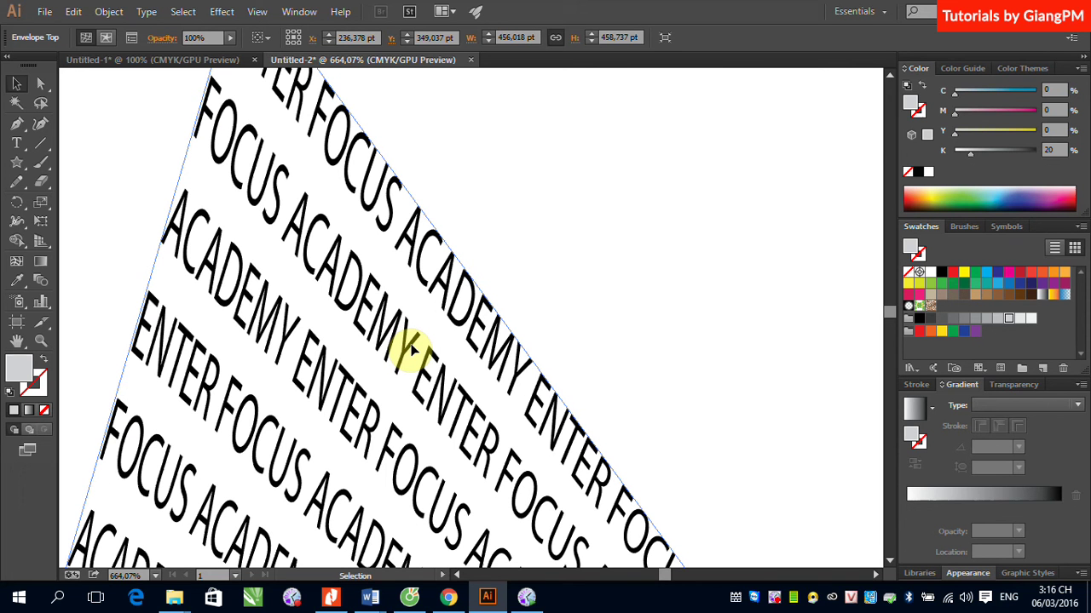
pyautogui.keyDown('alt'); pyautogui.scroll(-5, 413, 349); pyautogui.keyUp('alt')
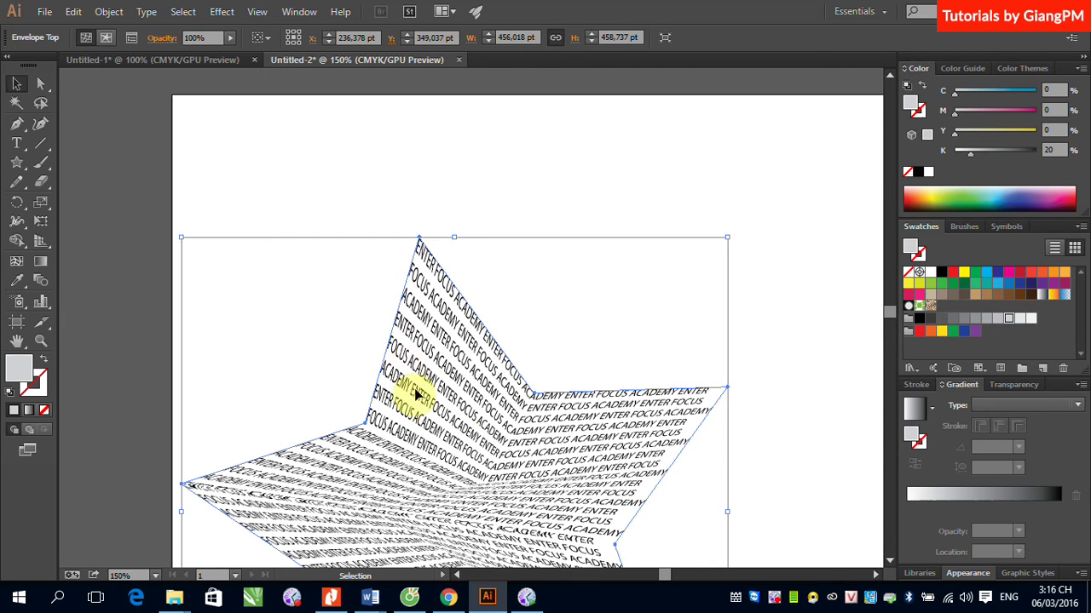
pyautogui.moveTo(455, 390); pyautogui.dragTo(460, 281)
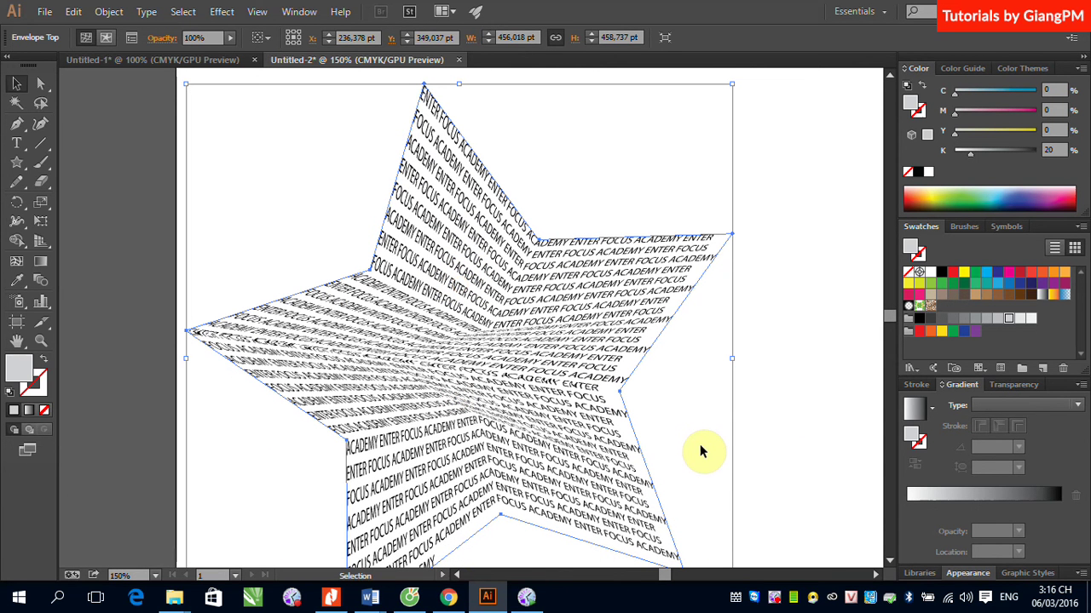